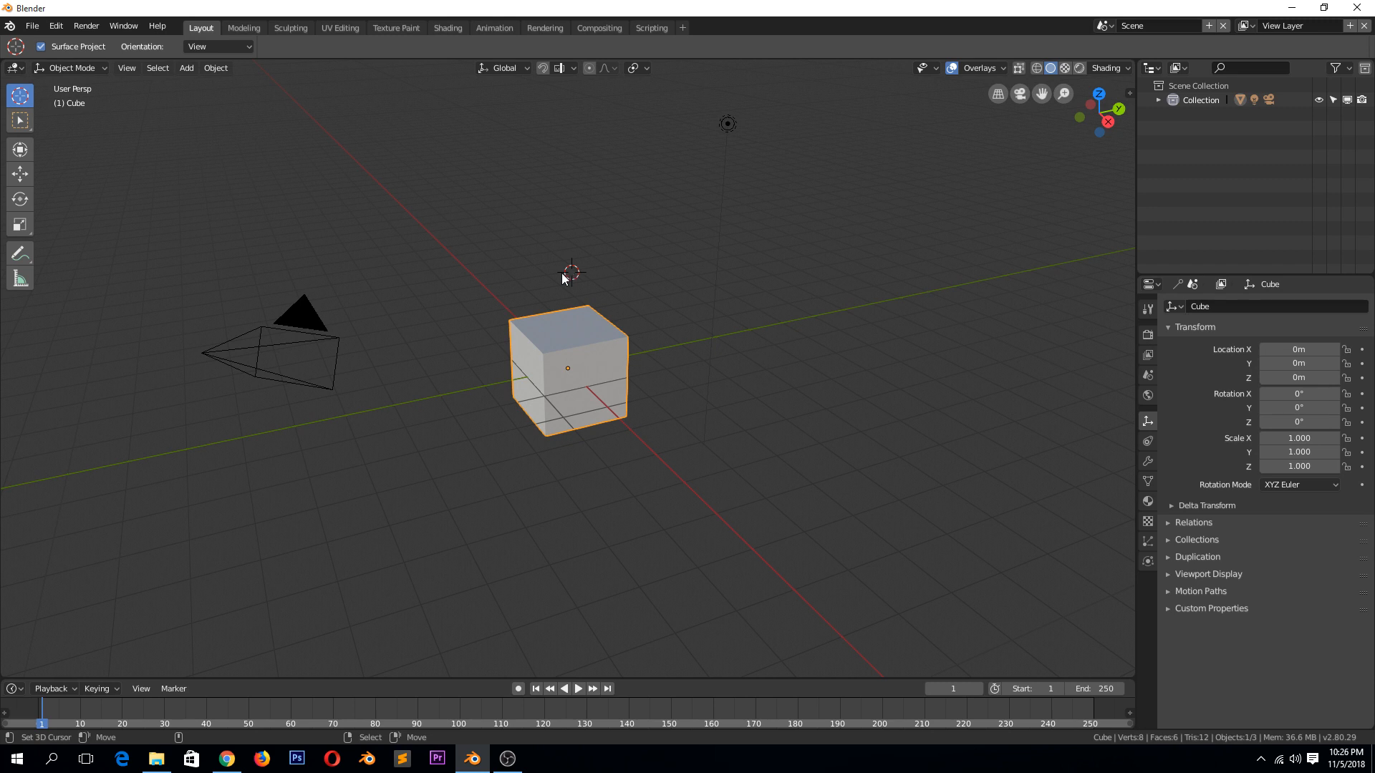
Delete the default cube and switch to Front Orthographic view of the empty scene.
key("x")
left_click(569, 276)
key("KP_1")
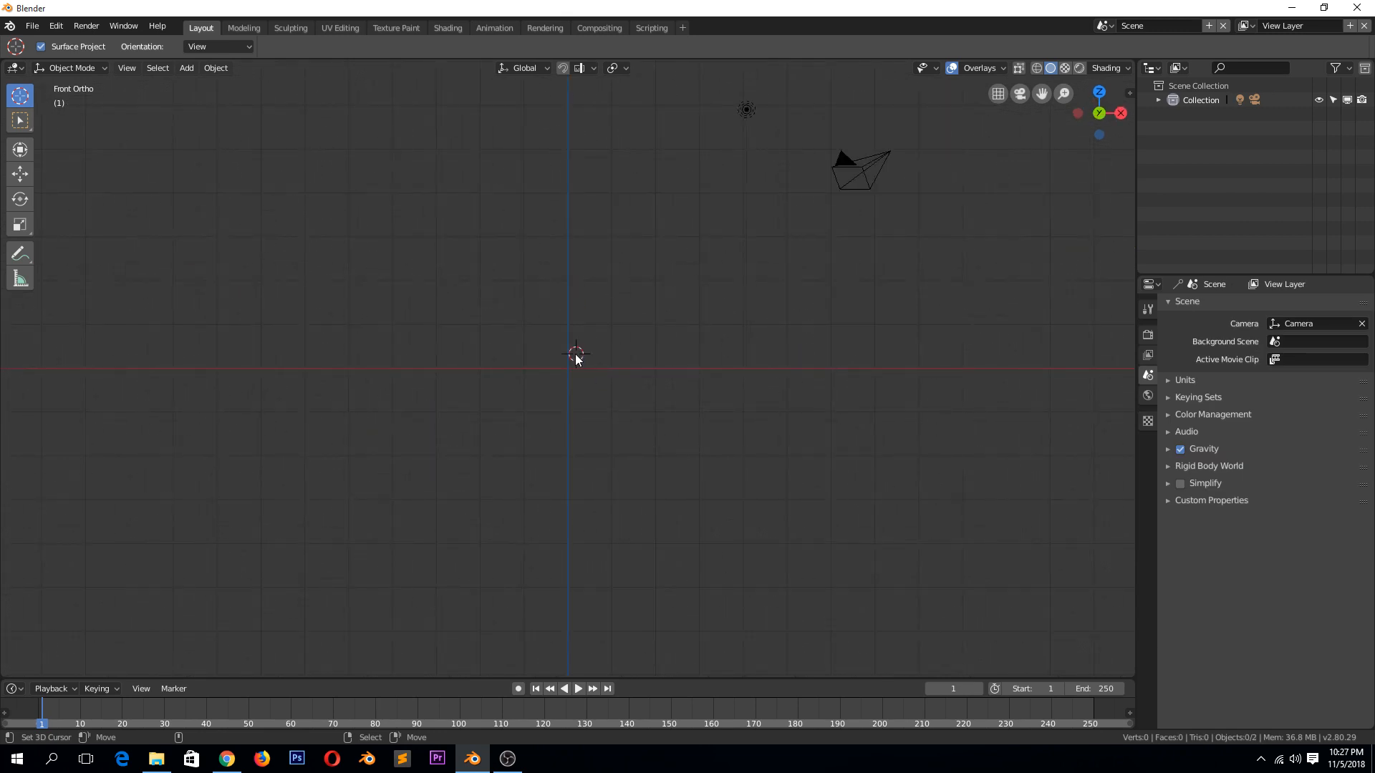
Add a plane and delete three of its vertices, leaving a single vertex seen from the front.
key("shift+a")
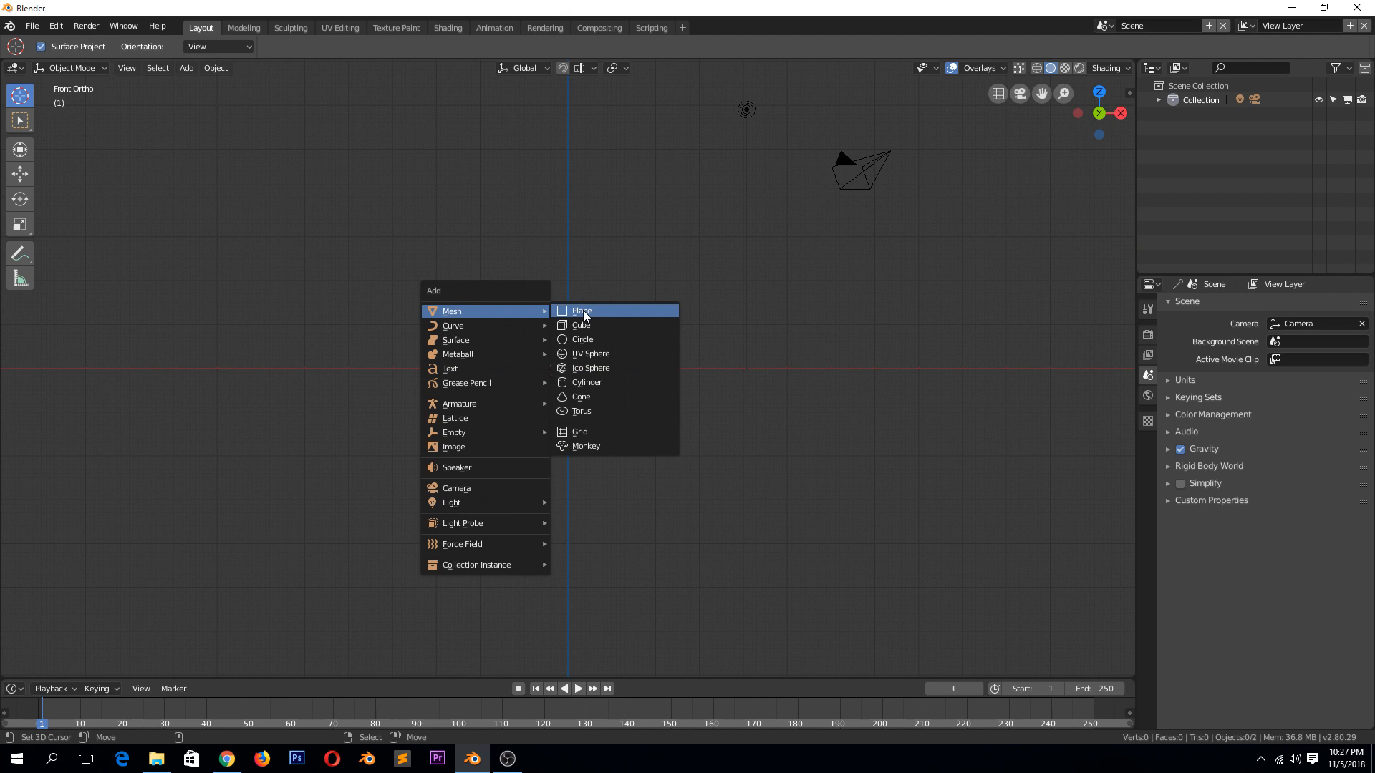
left_click(584, 313)
middle_click_drag(592, 318, 571, 421)
key("Tab")
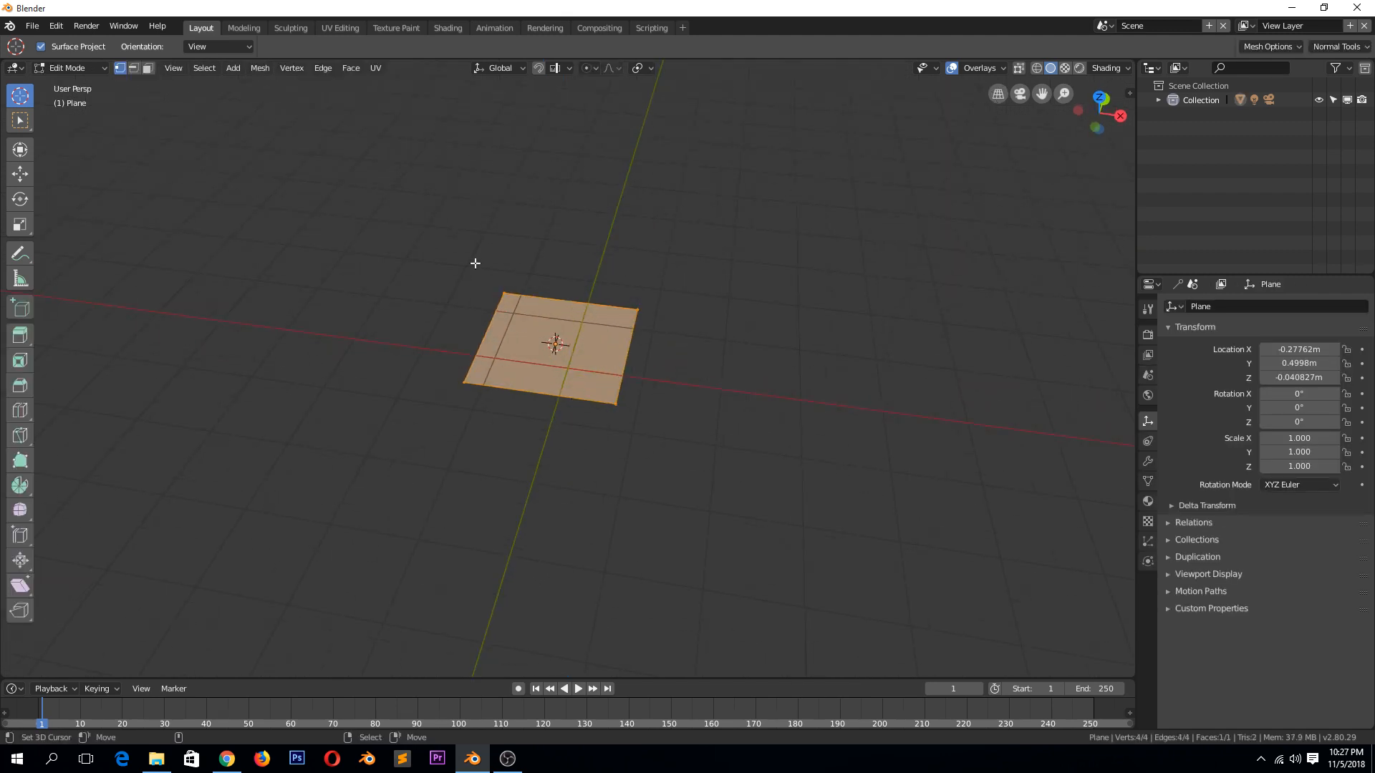
left_click(521, 311)
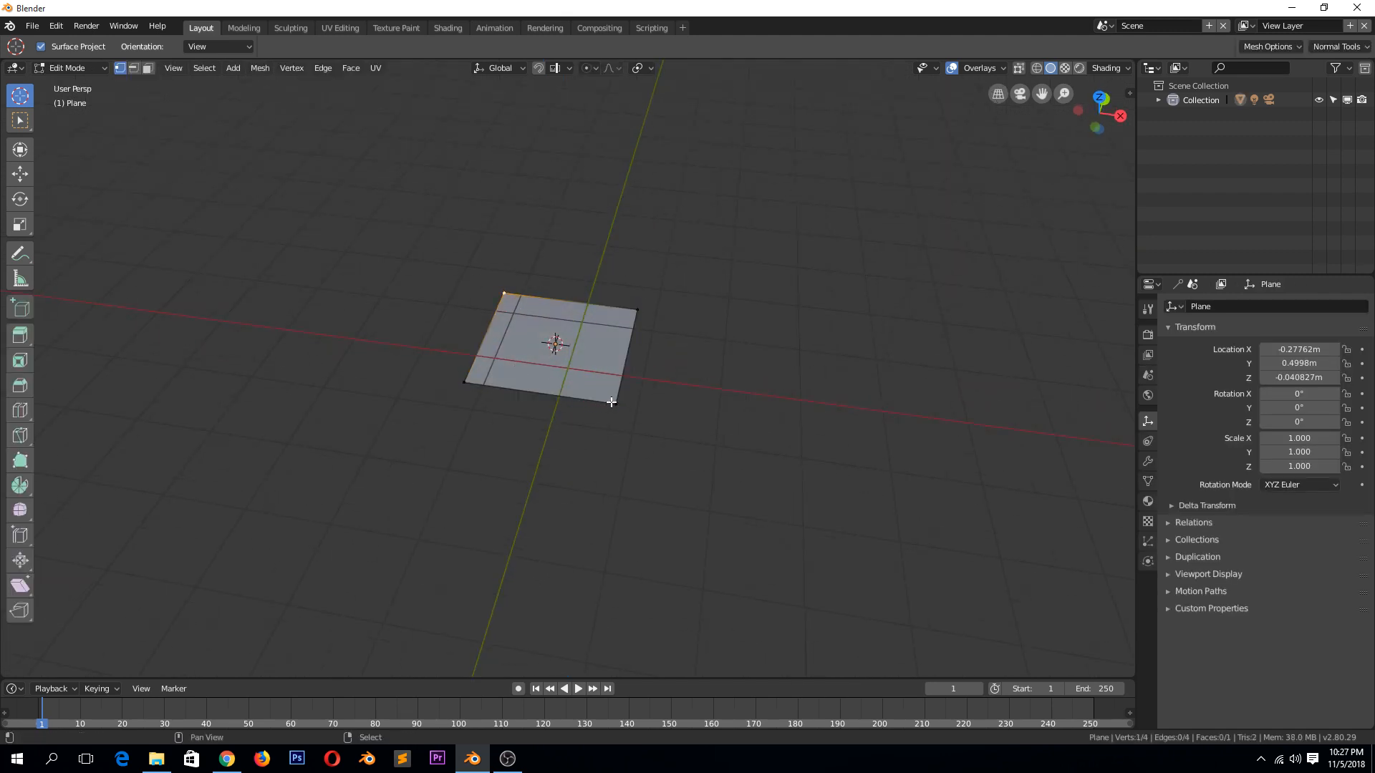
key("a")
left_click(464, 383, "shift")
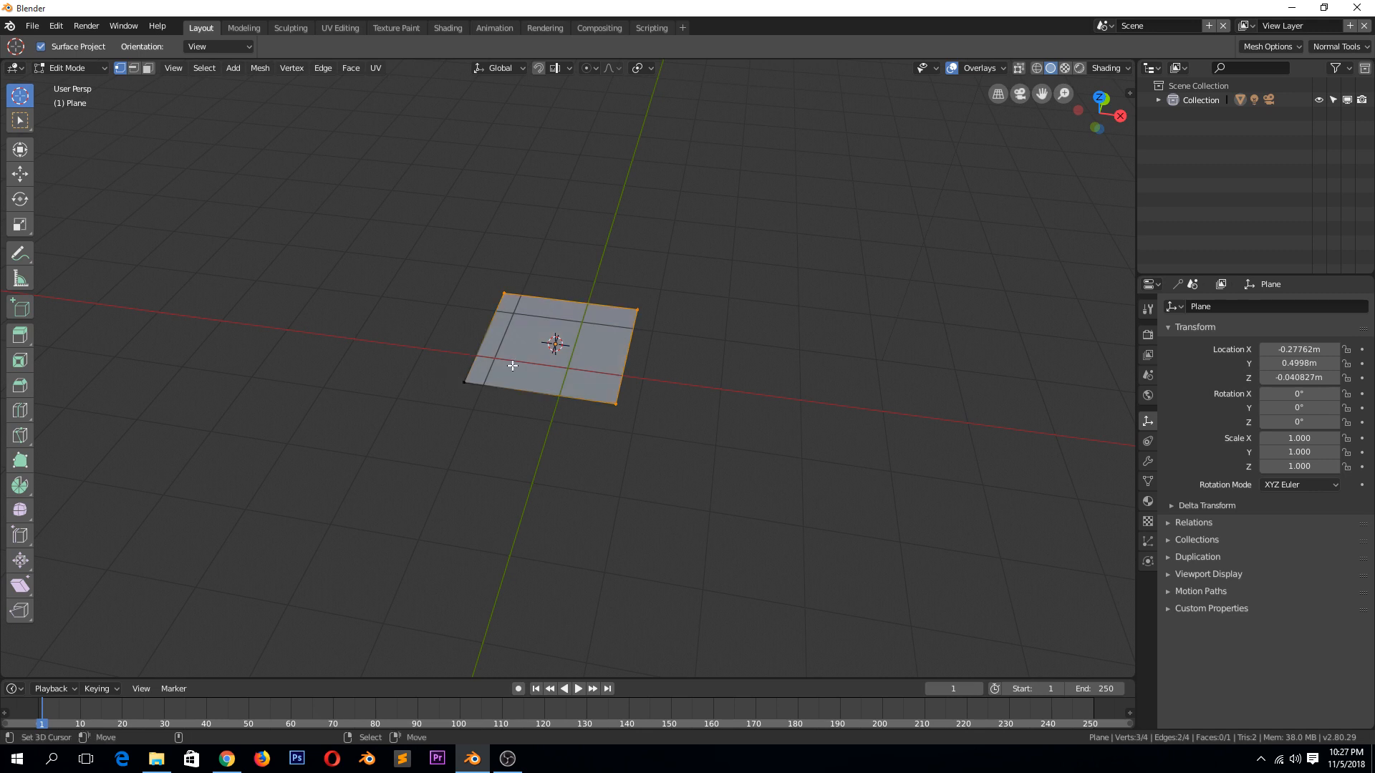
key("x")
left_click(516, 352)
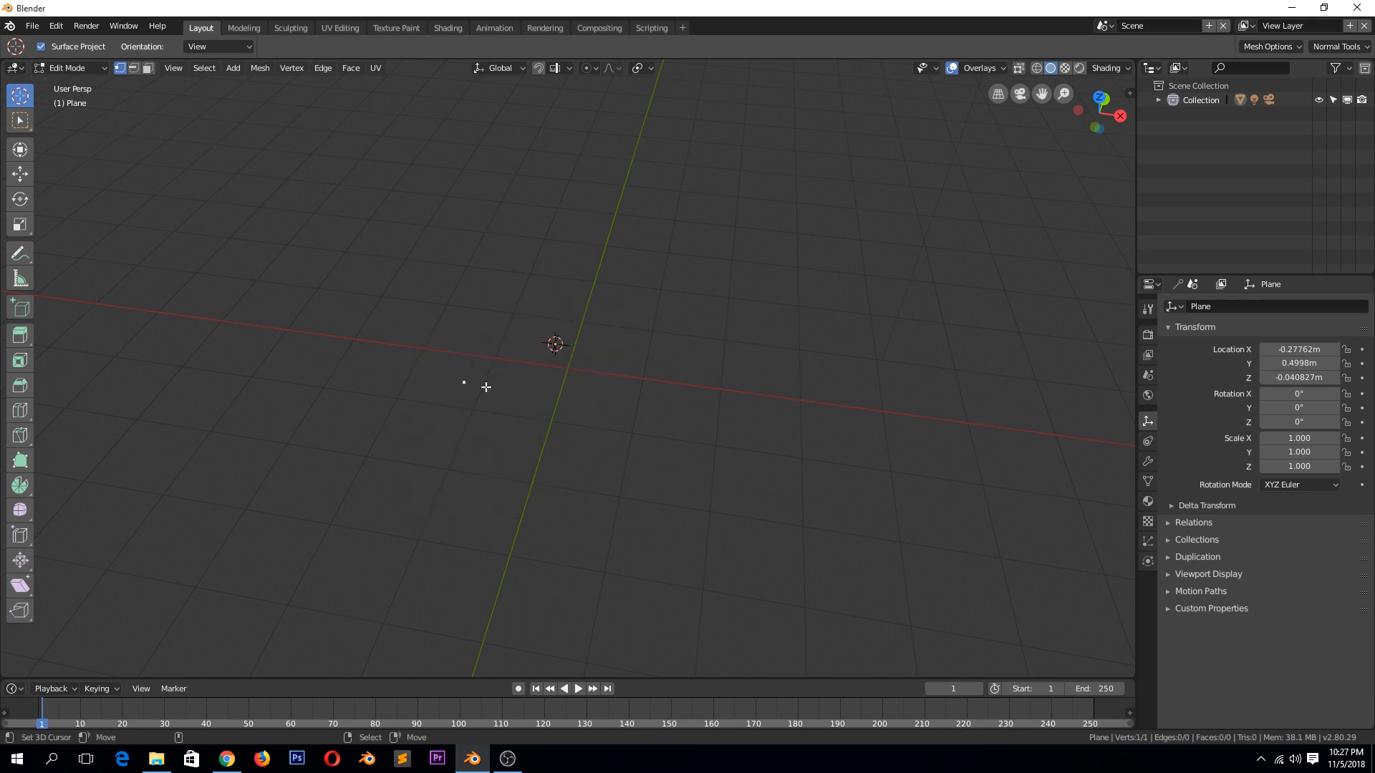
key("KP_1")
Extrude the vertex upward five times into a zigzag chain of edges and return to Object Mode.
key("e")
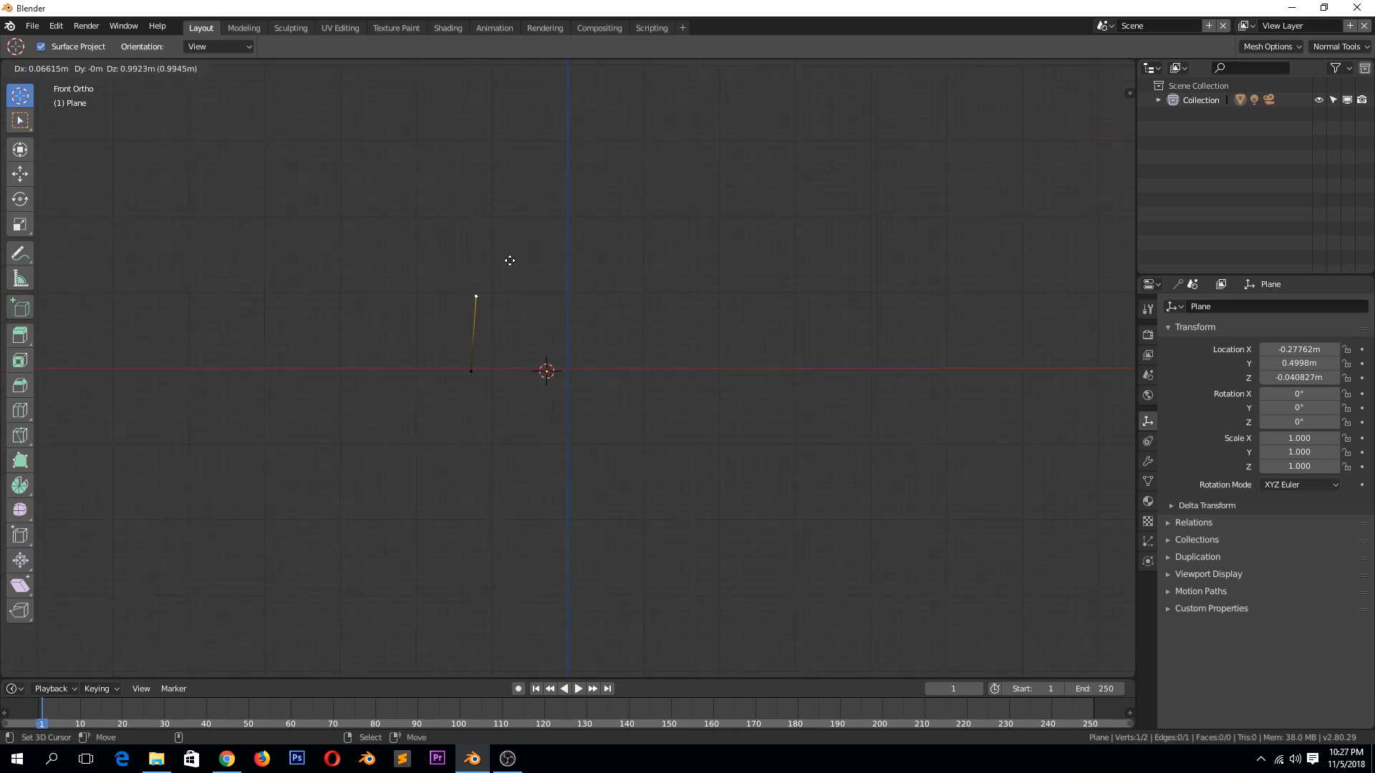
left_click(476, 296)
key("e")
left_click(516, 224)
key("e")
left_click(500, 151)
key("e")
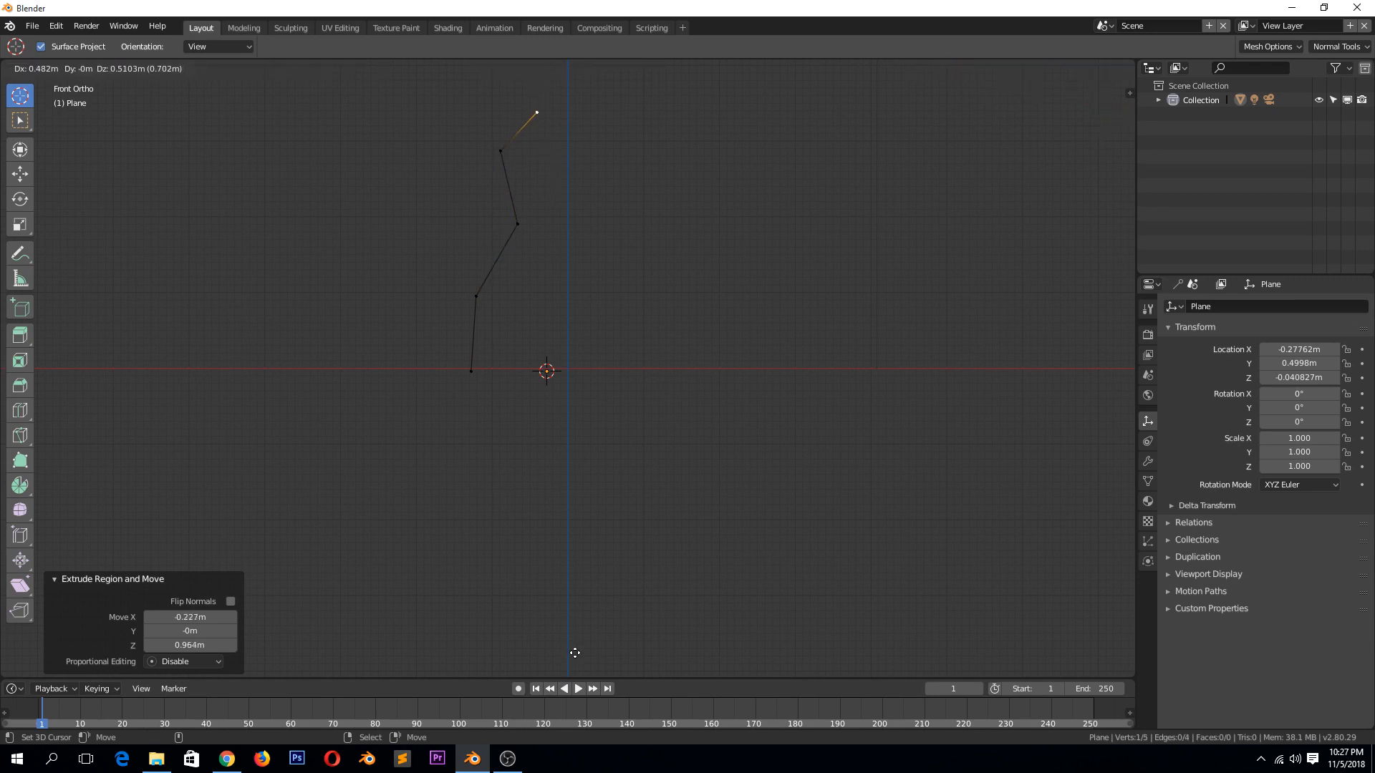
left_click(530, 114)
scroll(601, 515, "down", 2)
key("e")
left_click(593, 257)
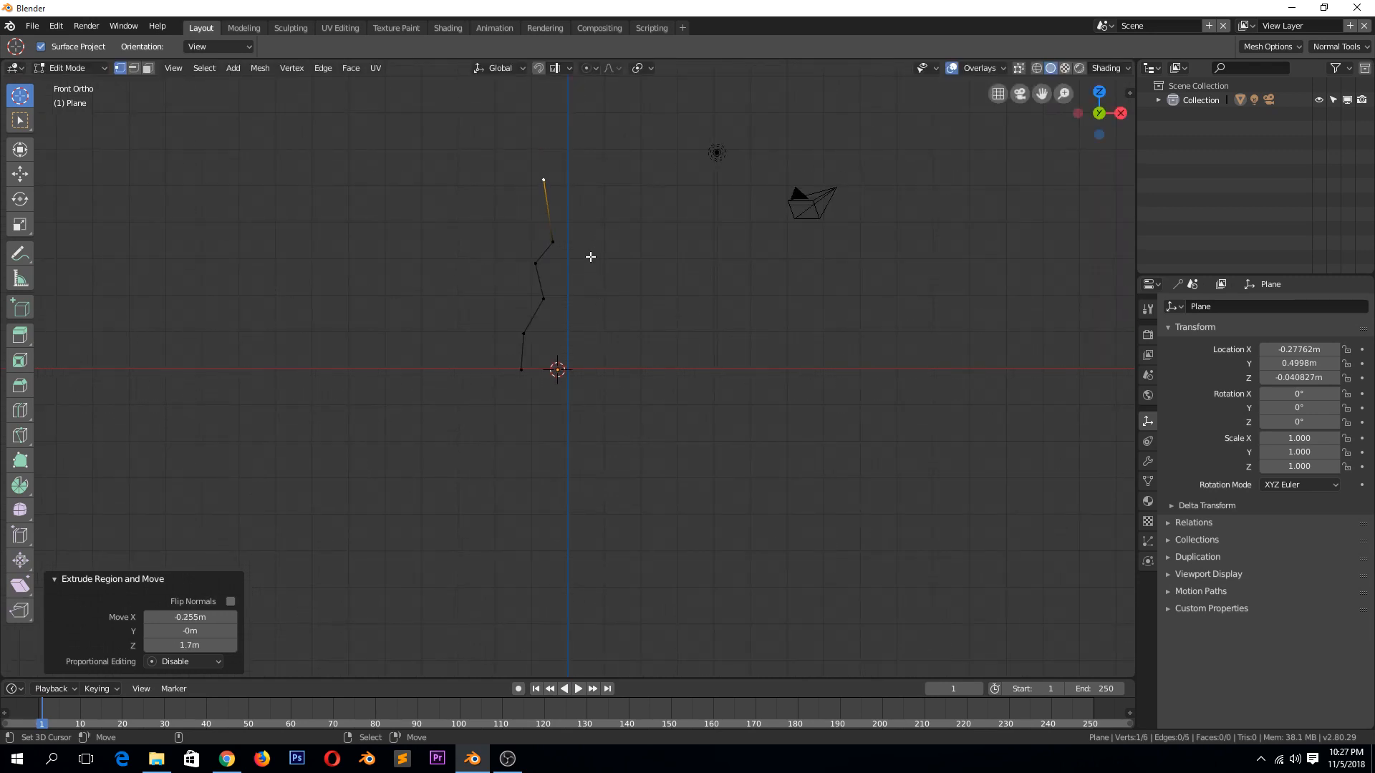
key("Tab")
scroll(639, 269, "up", 3)
Preview the chain with Rendered shading in the Shading workspace, then back to Solid.
mouse_move(639, 269)
middle_mouse_down()
mouse_move(703, 305)
mouse_move(691, 304)
middle_mouse_up()
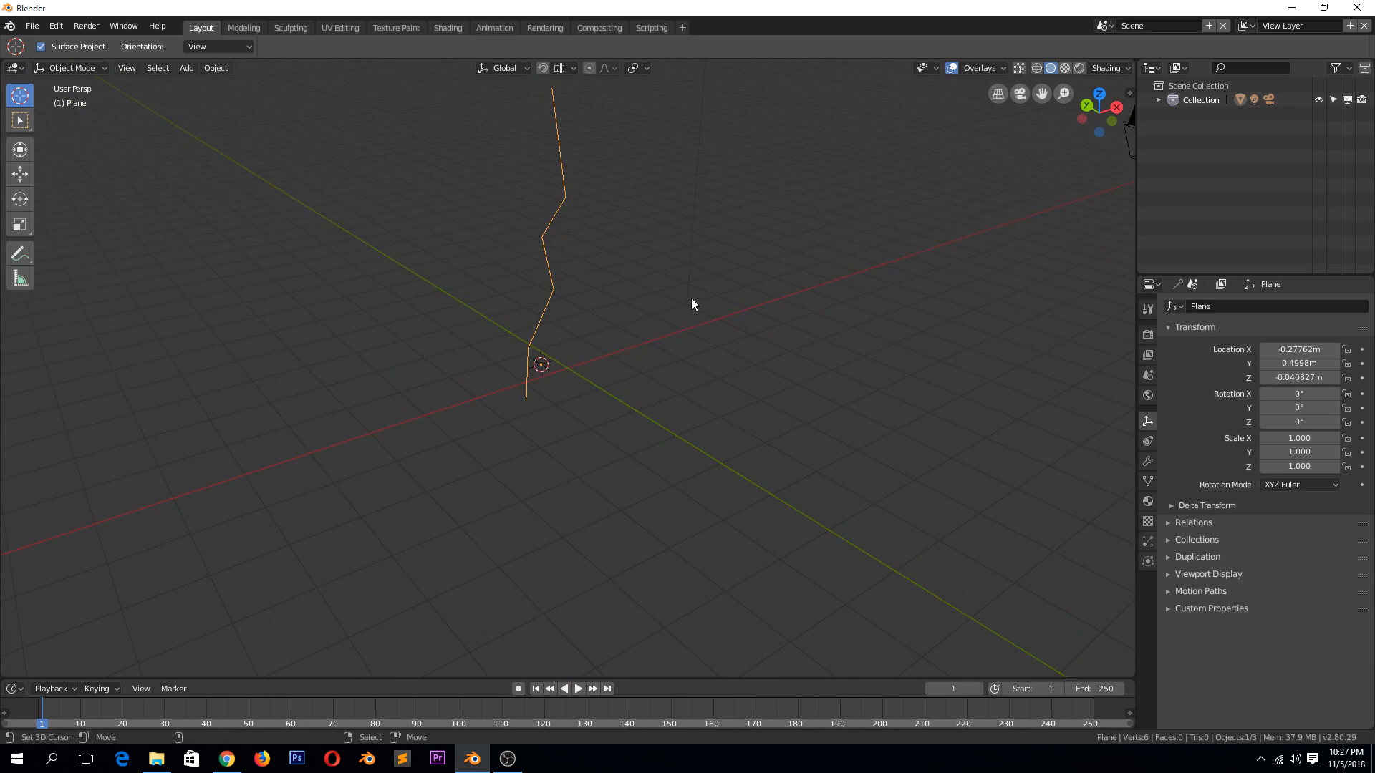
left_click(1080, 68)
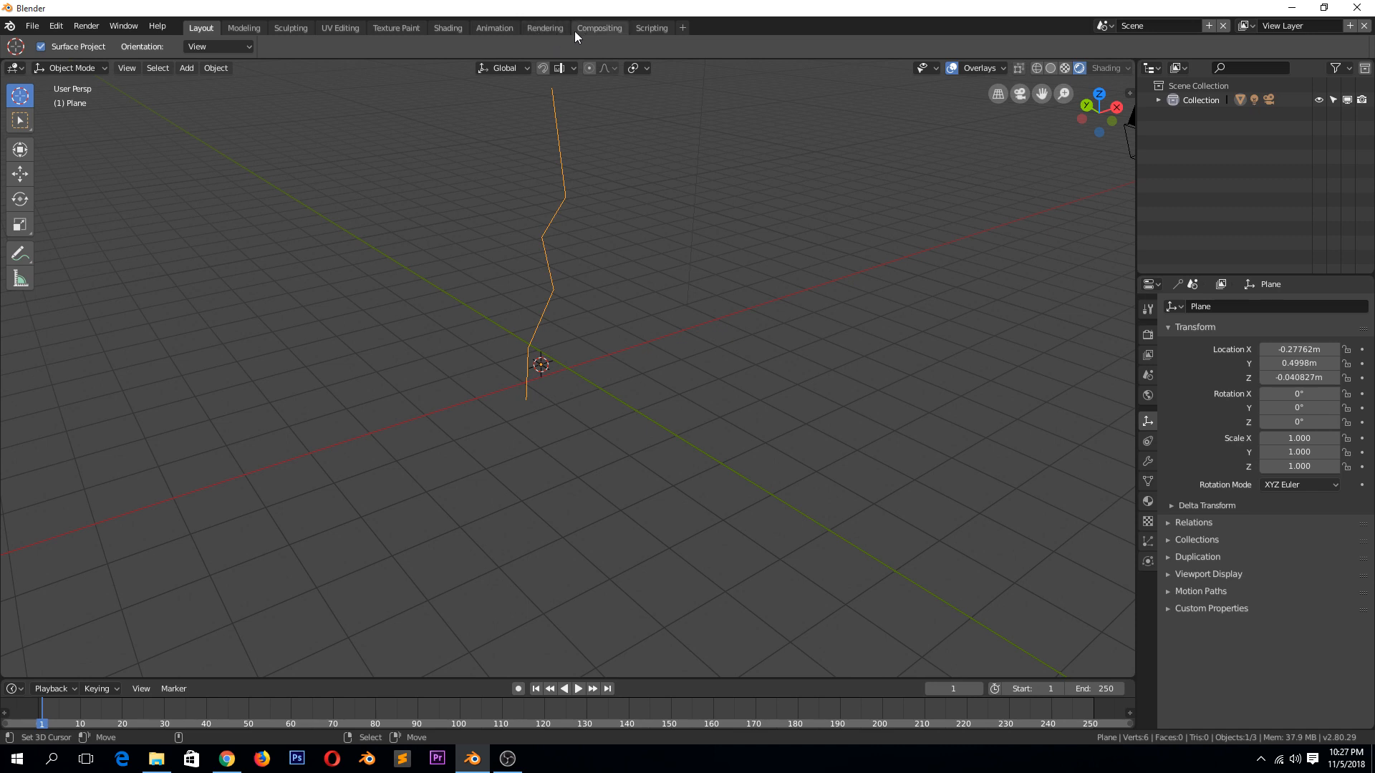
left_click(447, 27)
middle_click_drag(1042, 138, 753, 161)
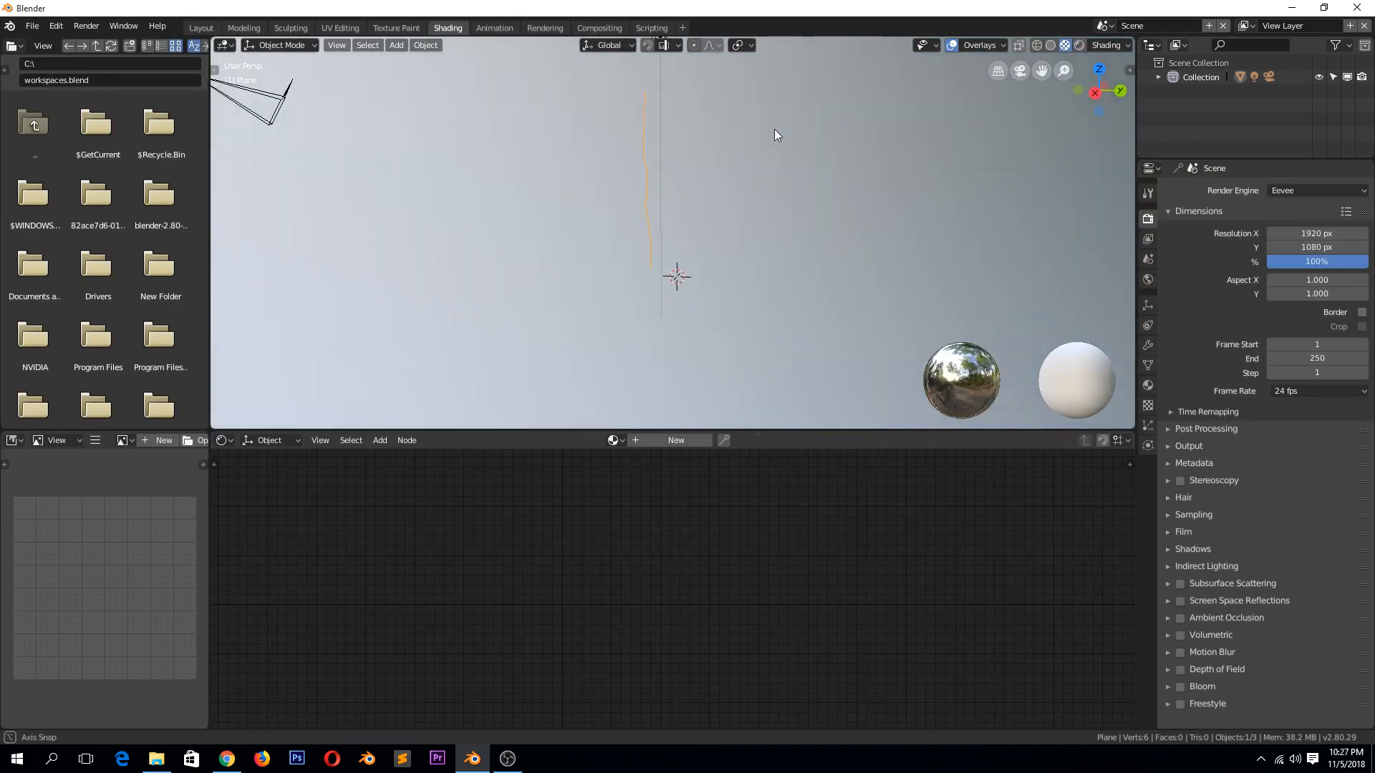
left_click(1079, 47)
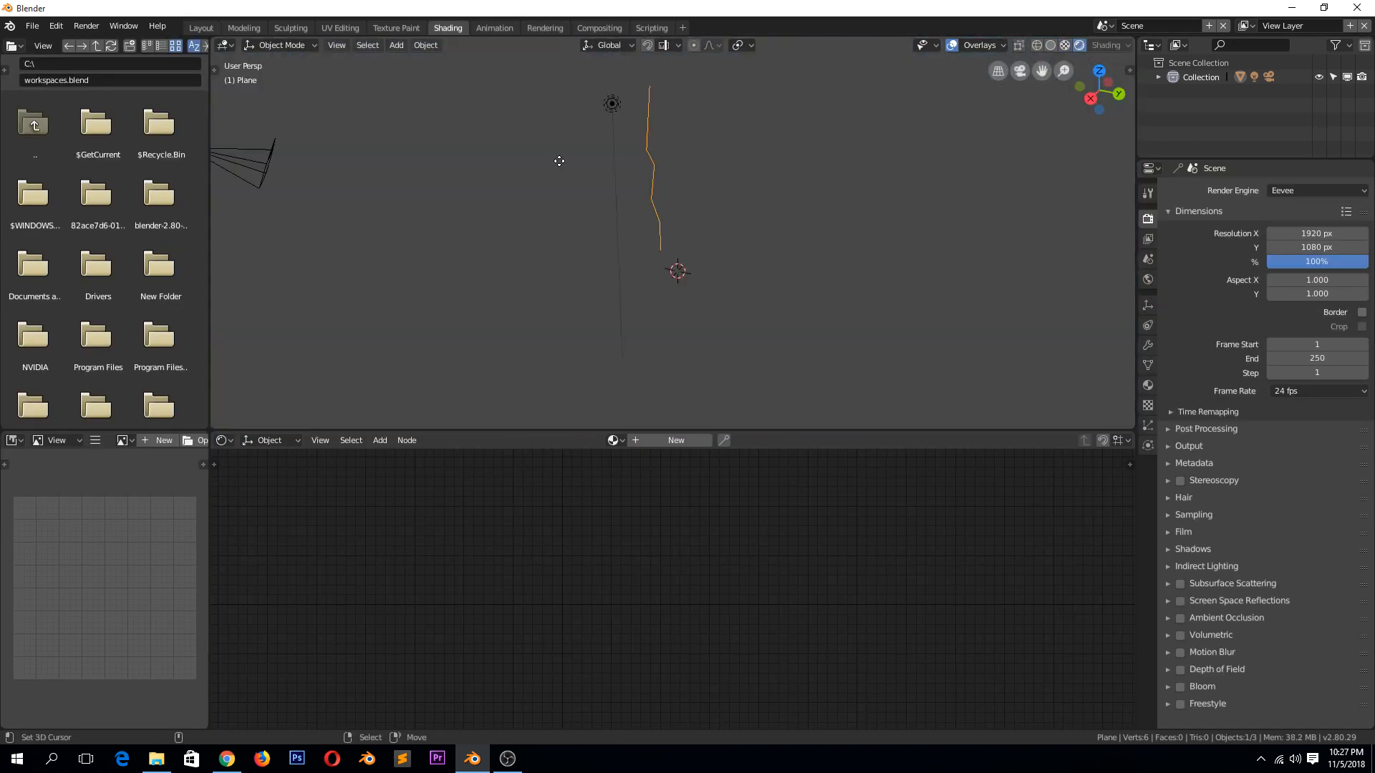
mouse_move(933, 119)
middle_mouse_down()
mouse_move(840, 158)
mouse_move(891, 156)
middle_mouse_up()
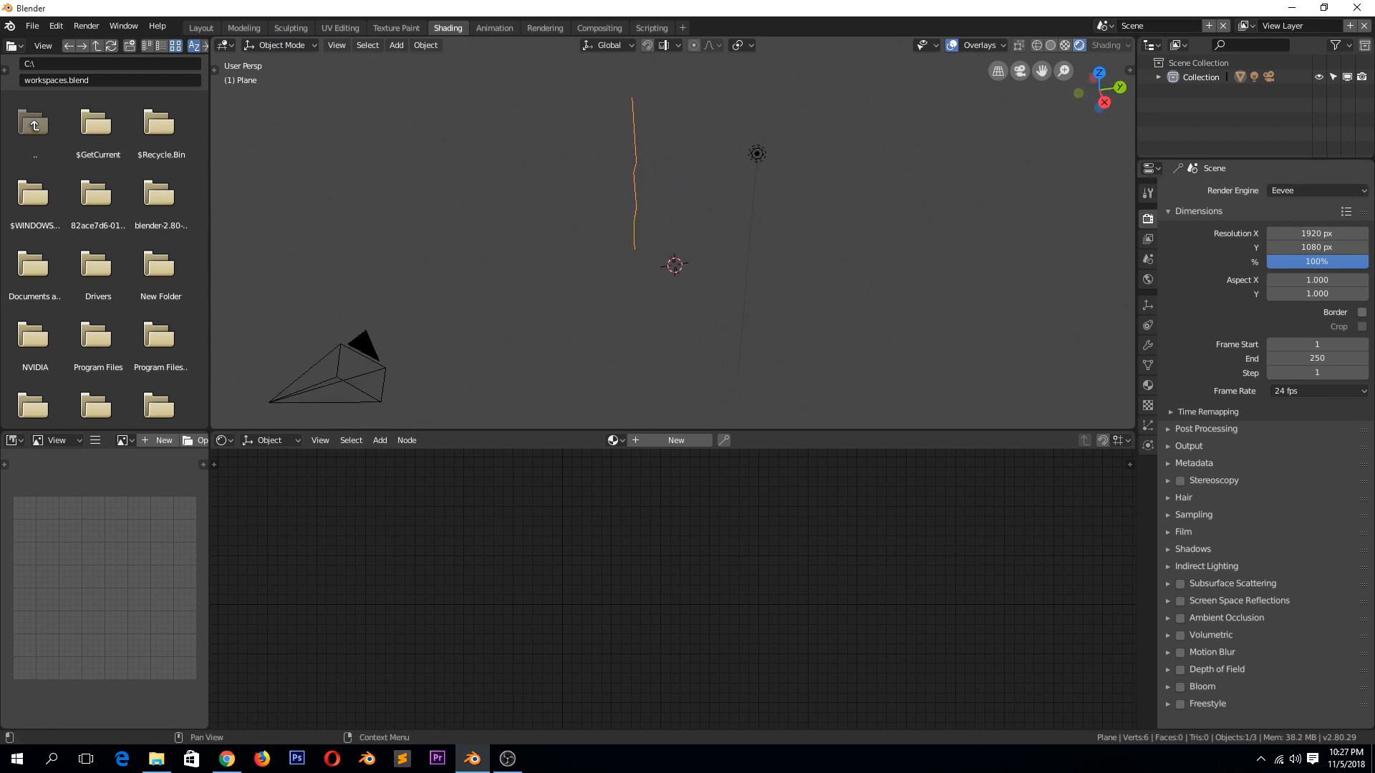
Switch the render engine to Cycles, render the frame with F12 and return to Layout.
left_click(1271, 190)
left_click(1284, 142)
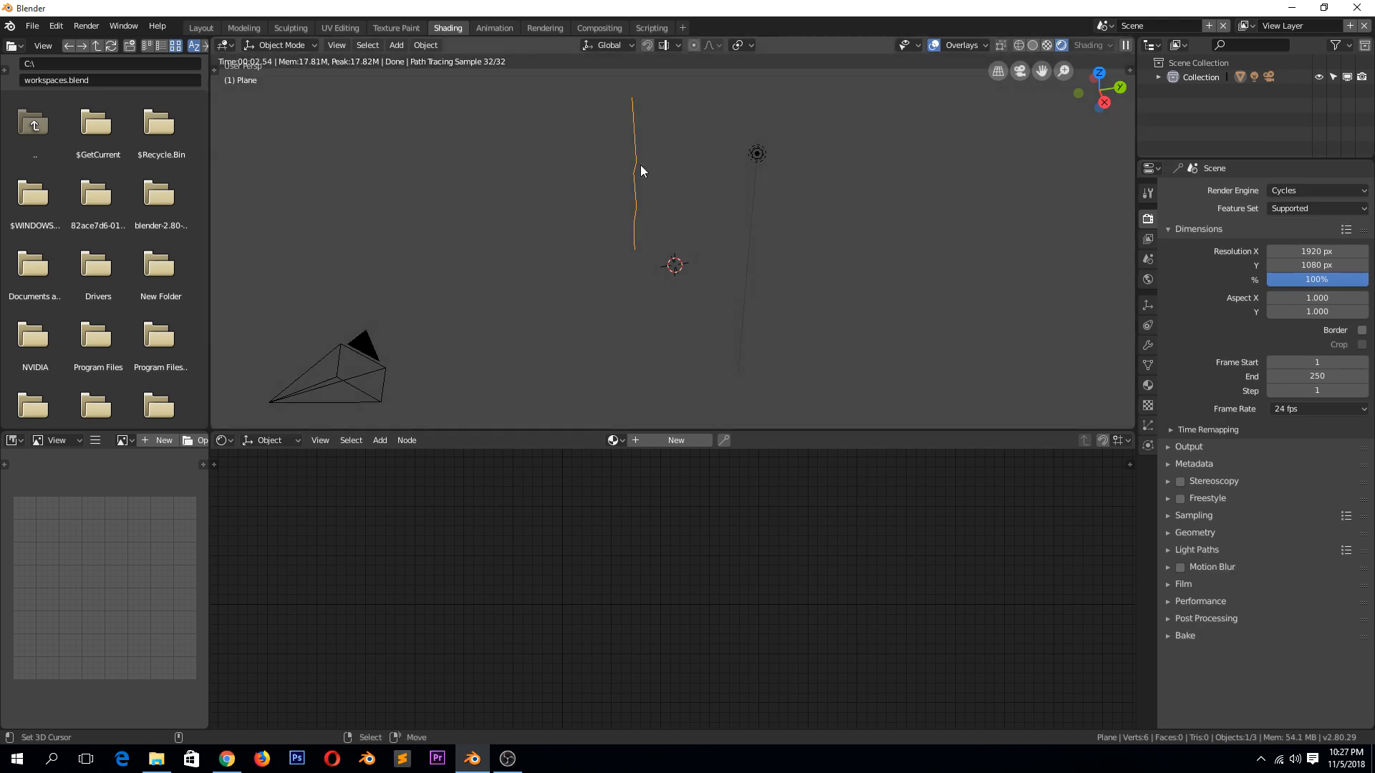
middle_click_drag(641, 164, 783, 174)
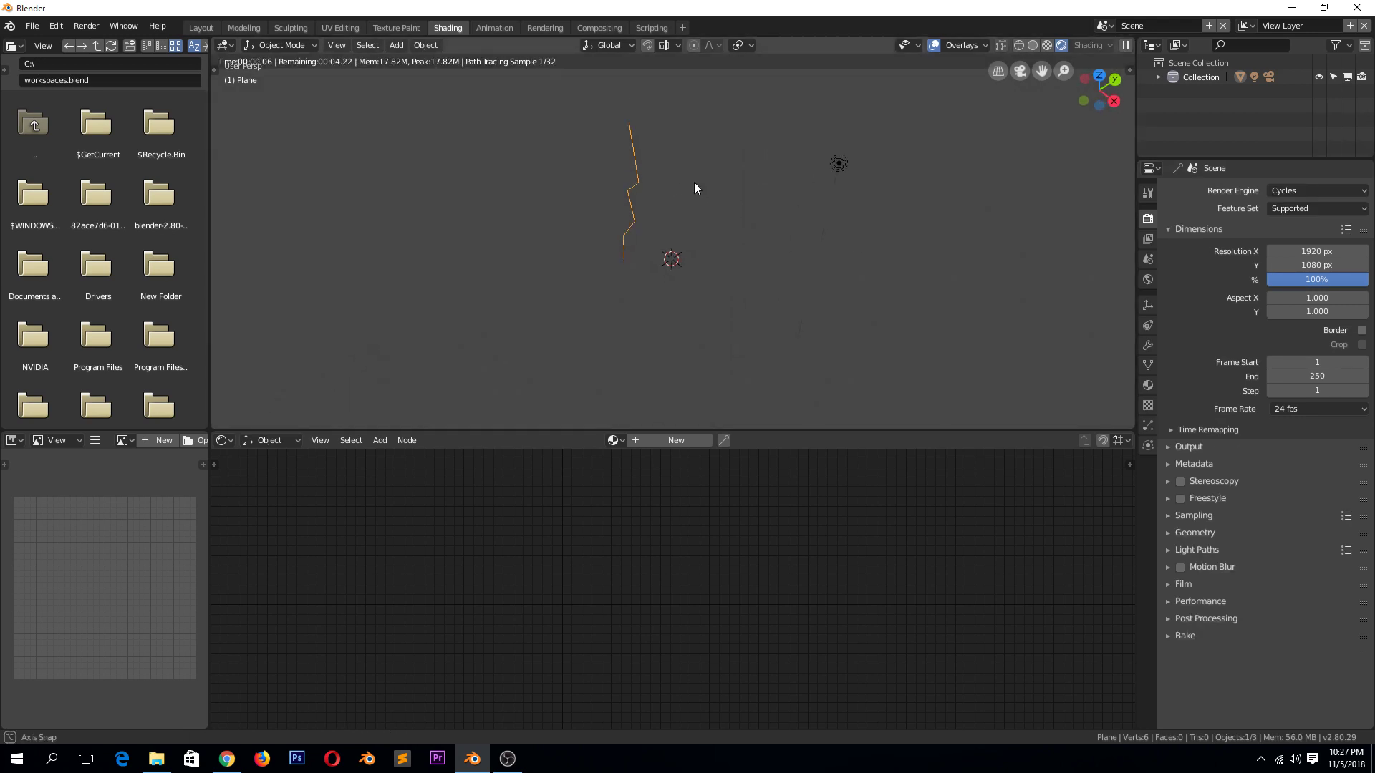
left_click(783, 174)
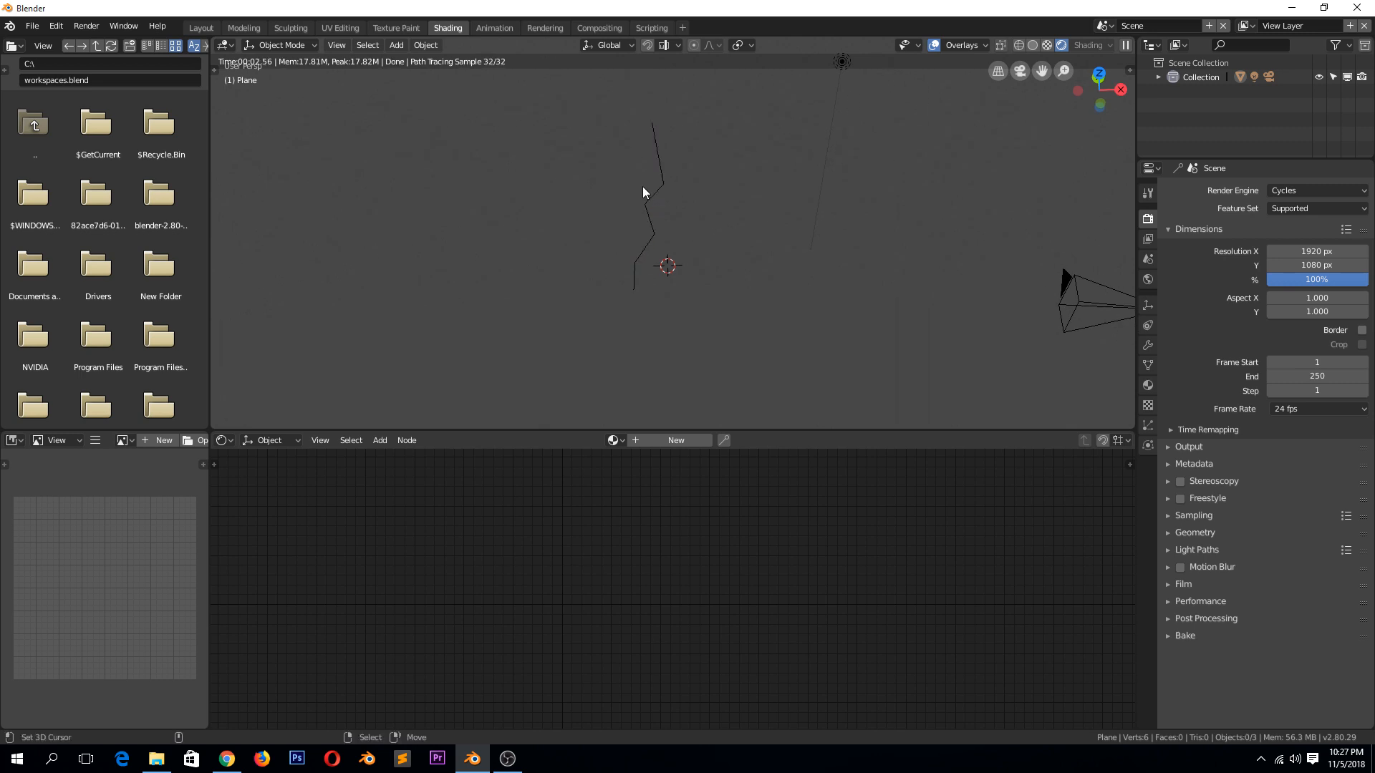
key("F12")
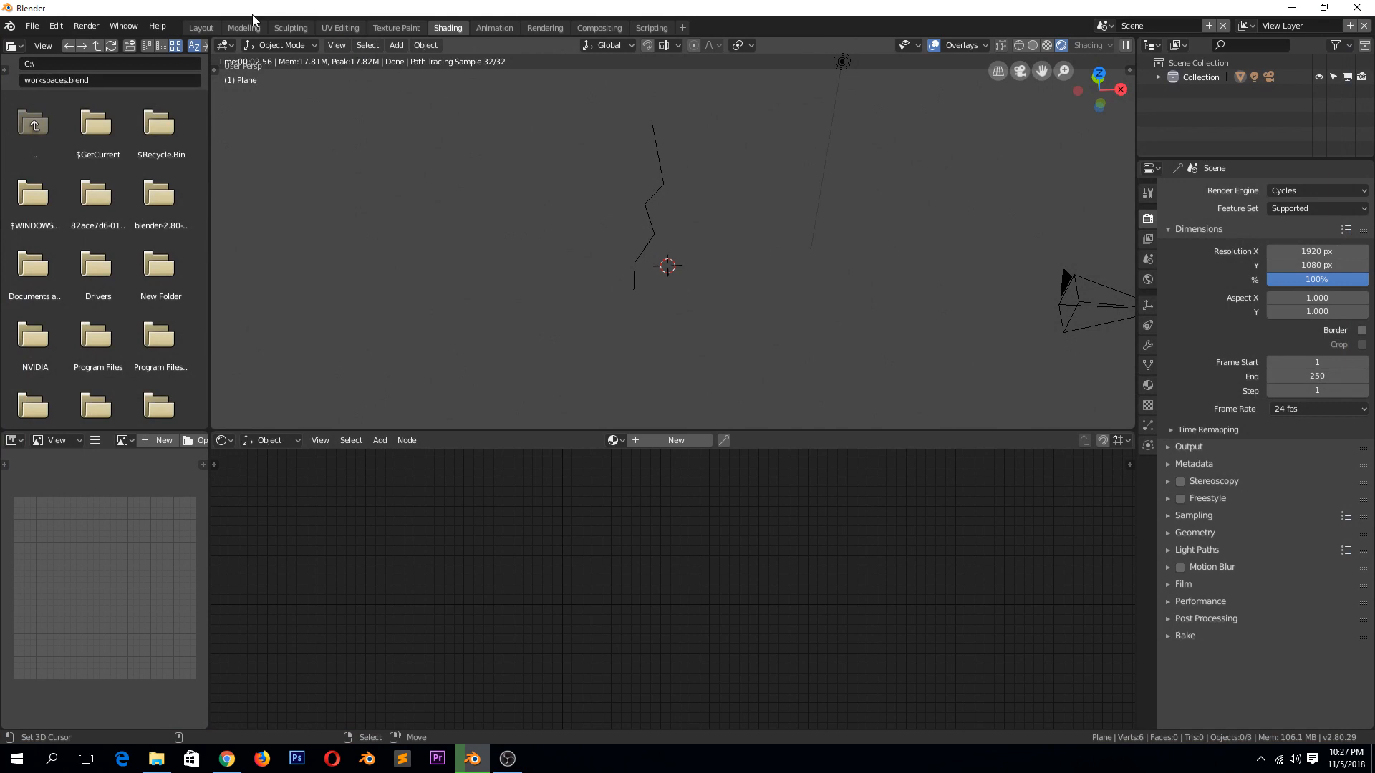
left_click(204, 27)
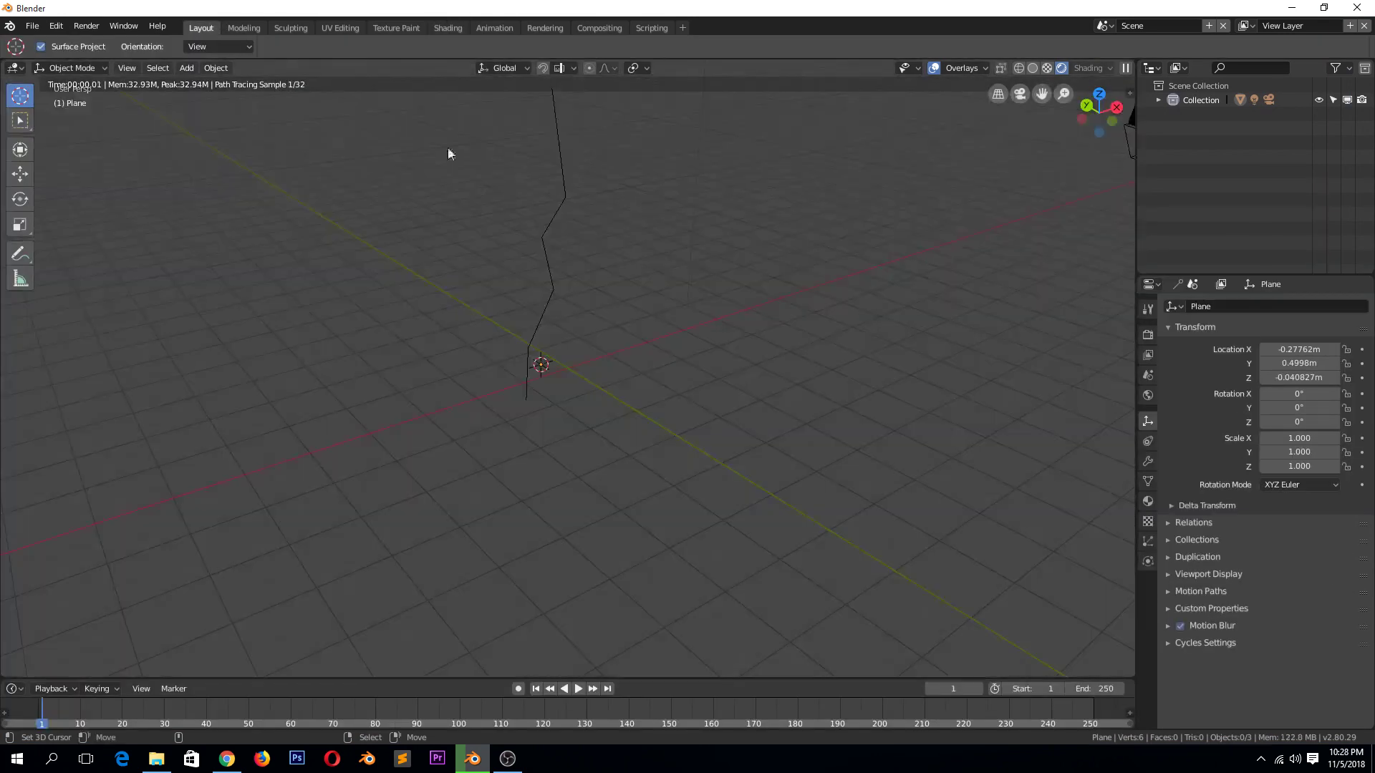
Select the edge chain and add a Skin modifier from the Modifier properties.
left_click(578, 189)
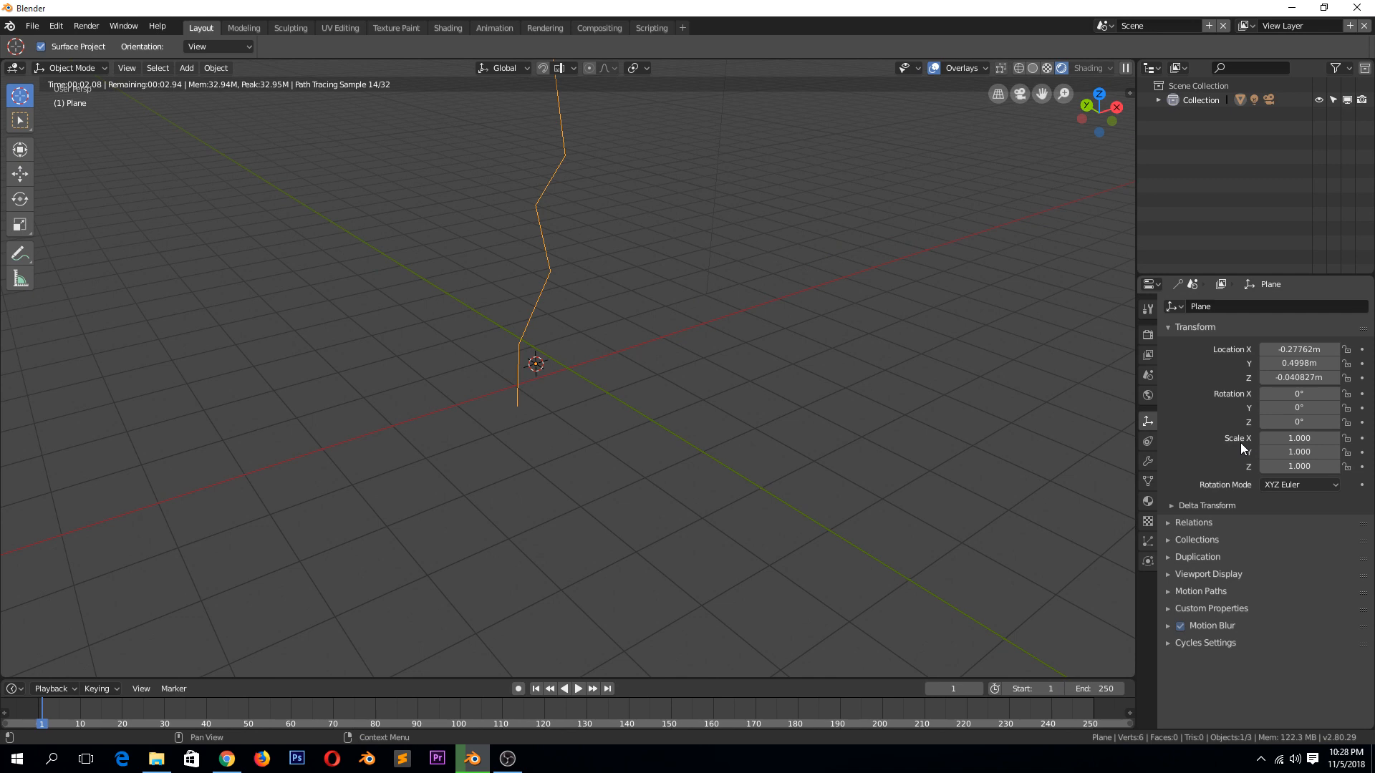
left_click(1148, 460)
left_click(1238, 306)
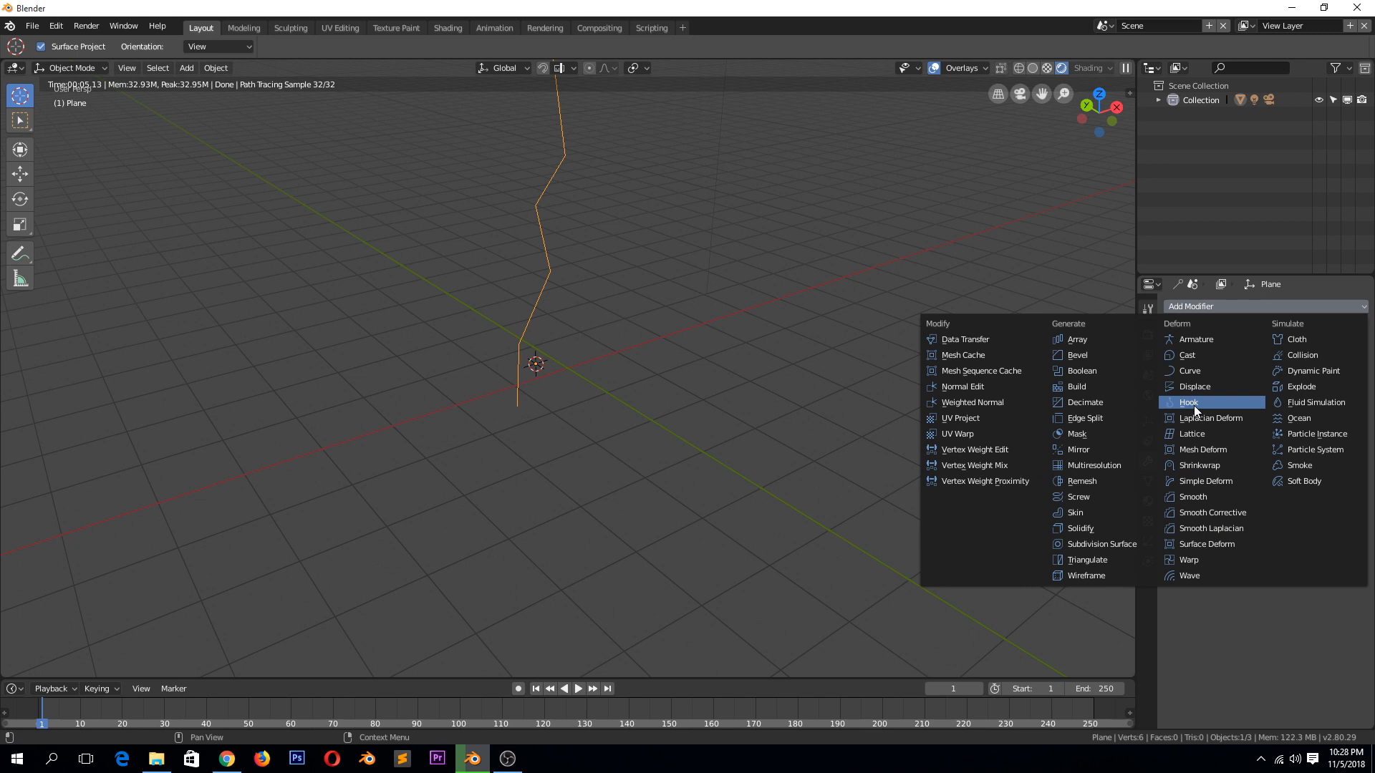
left_click(1076, 513)
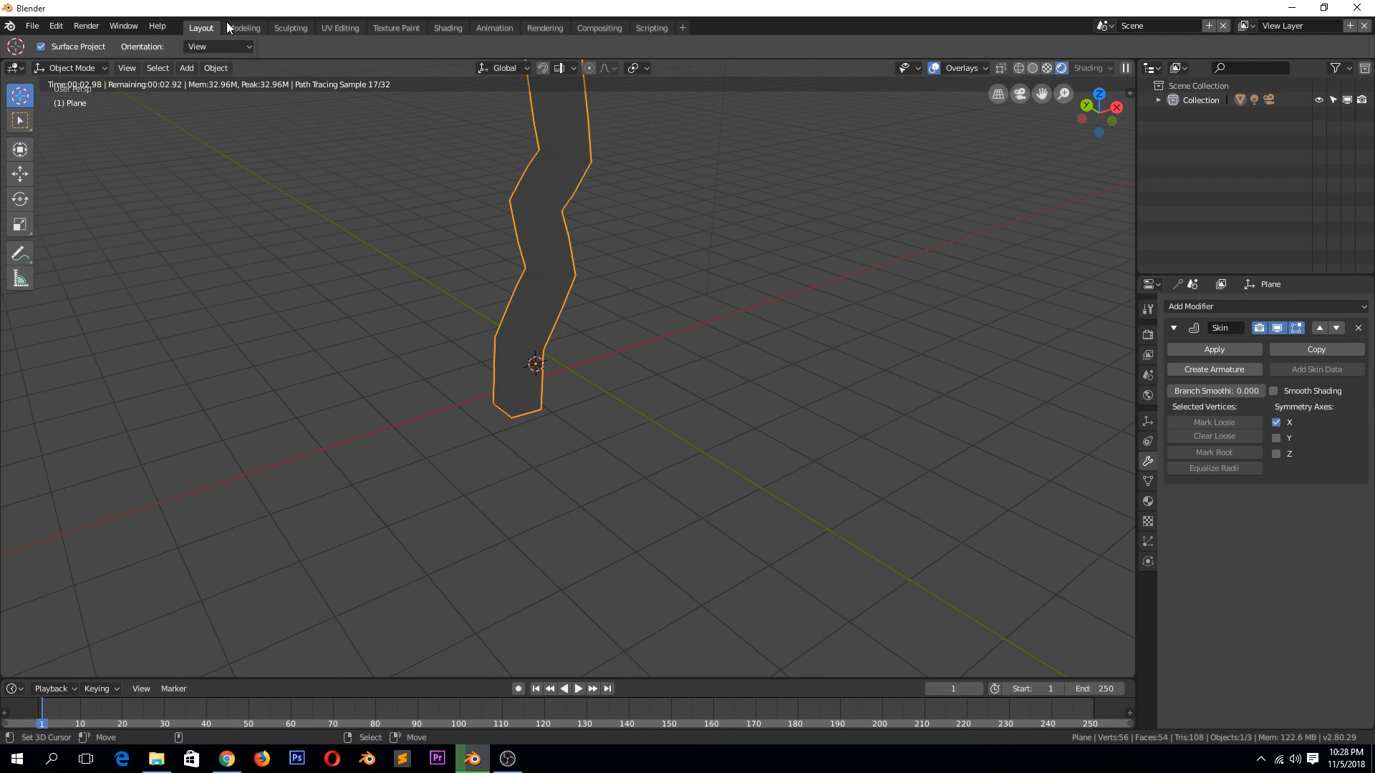
Return to solid shading and set the Skin modifier's Branch Smoothing to 1.
key("shift+z")
mouse_move(531, 235)
middle_mouse_down()
mouse_move(591, 213)
mouse_move(538, 239)
middle_mouse_up()
scroll(582, 237, "down", 3)
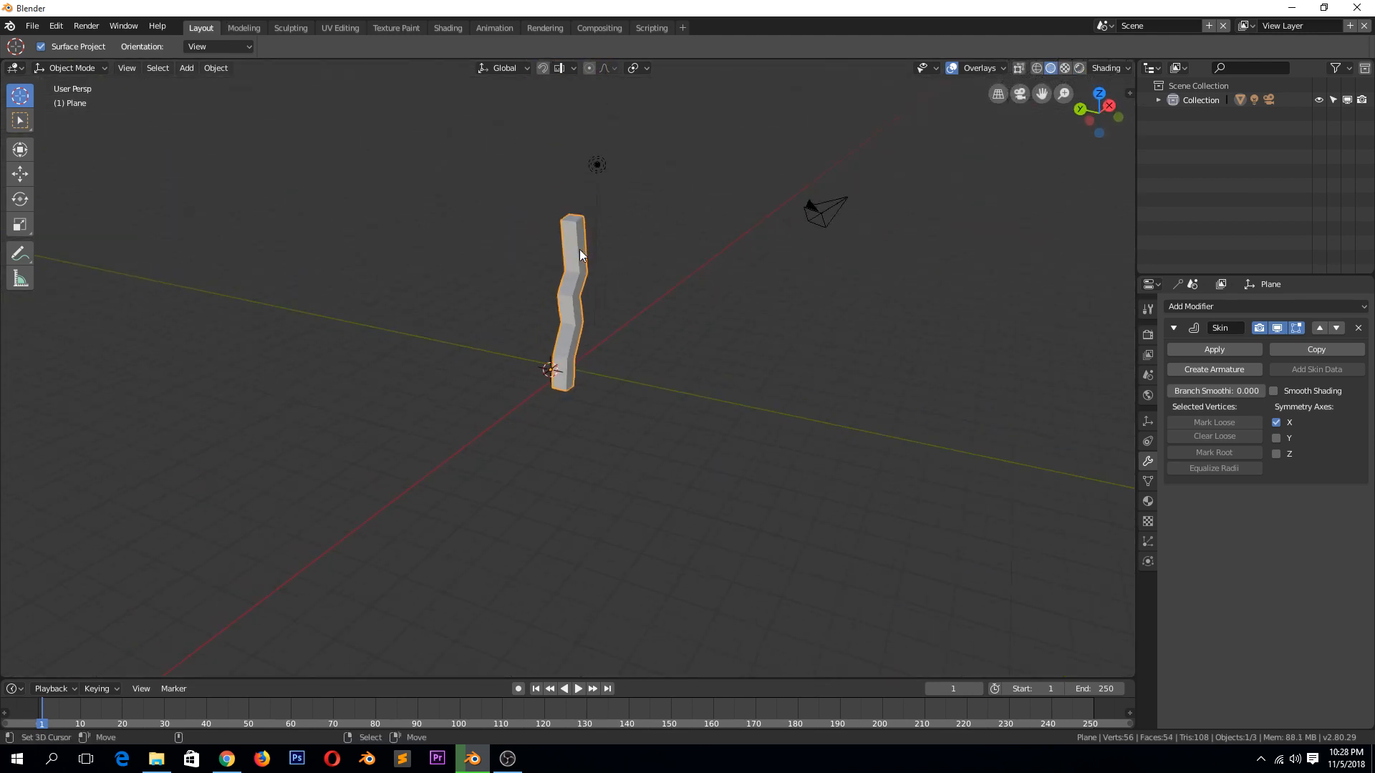
scroll(575, 258, "up", 2)
scroll(571, 264, "up", 1)
middle_click_drag(556, 290, 520, 318)
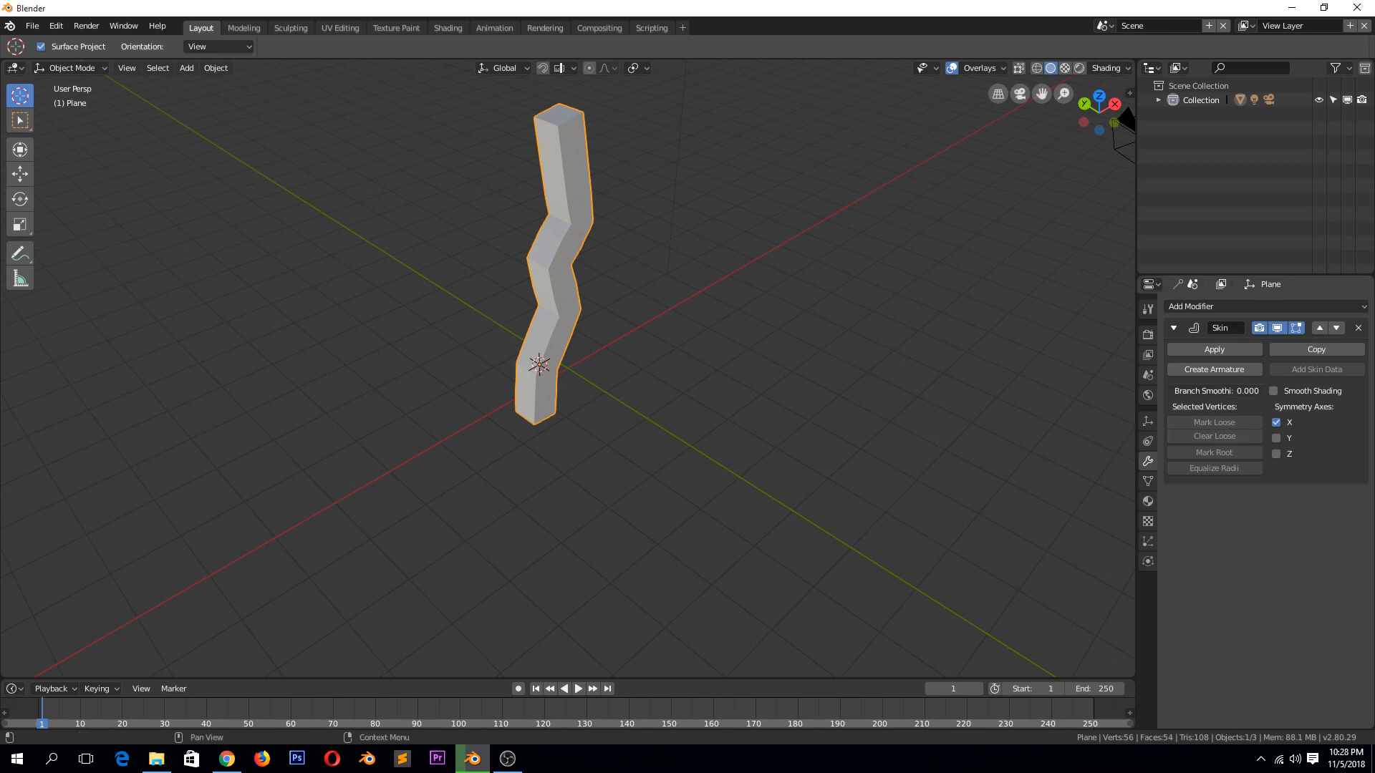
double_click(1217, 391)
type("1")
key("Return")
Try Shrink/Fatten (Alt+S) on the chain vertices in Edit Mode, cancelling the last attempt.
key("Tab")
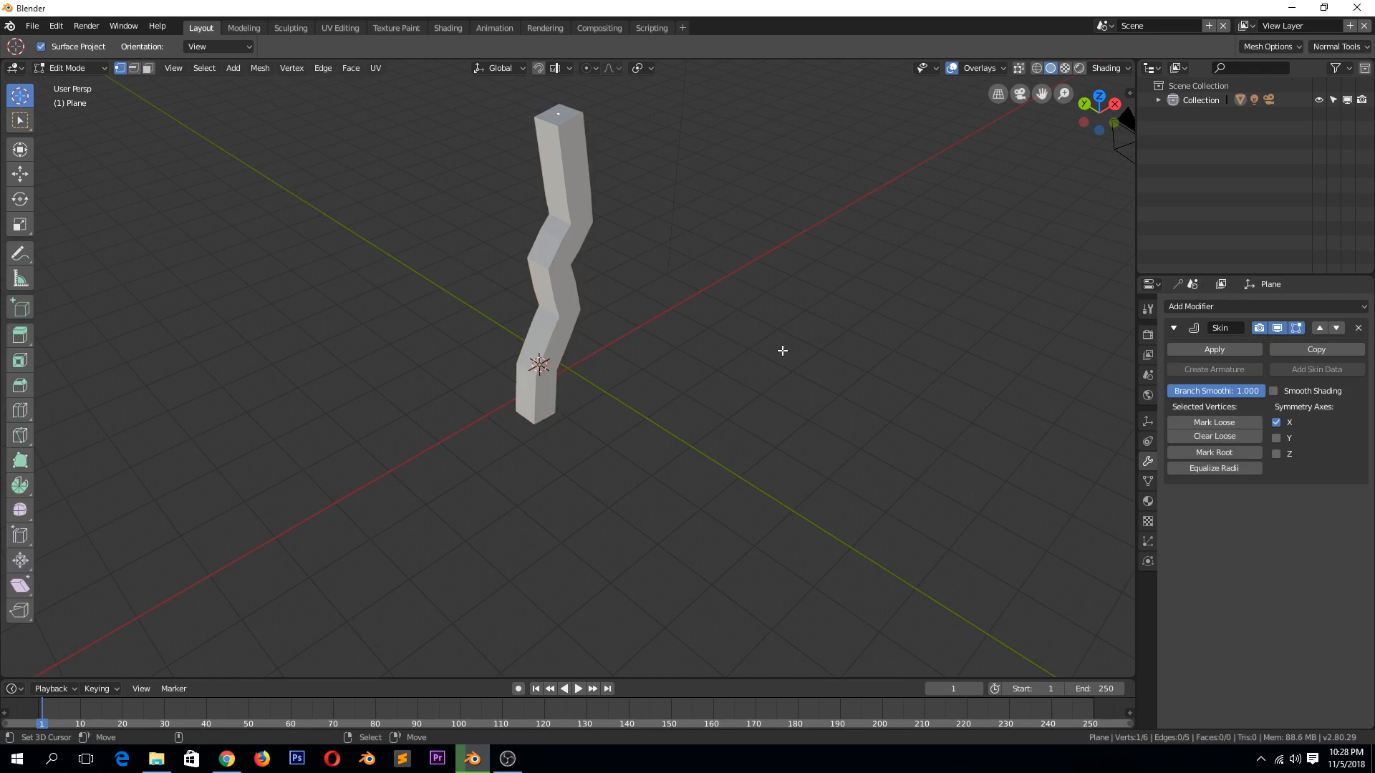
key("alt+s")
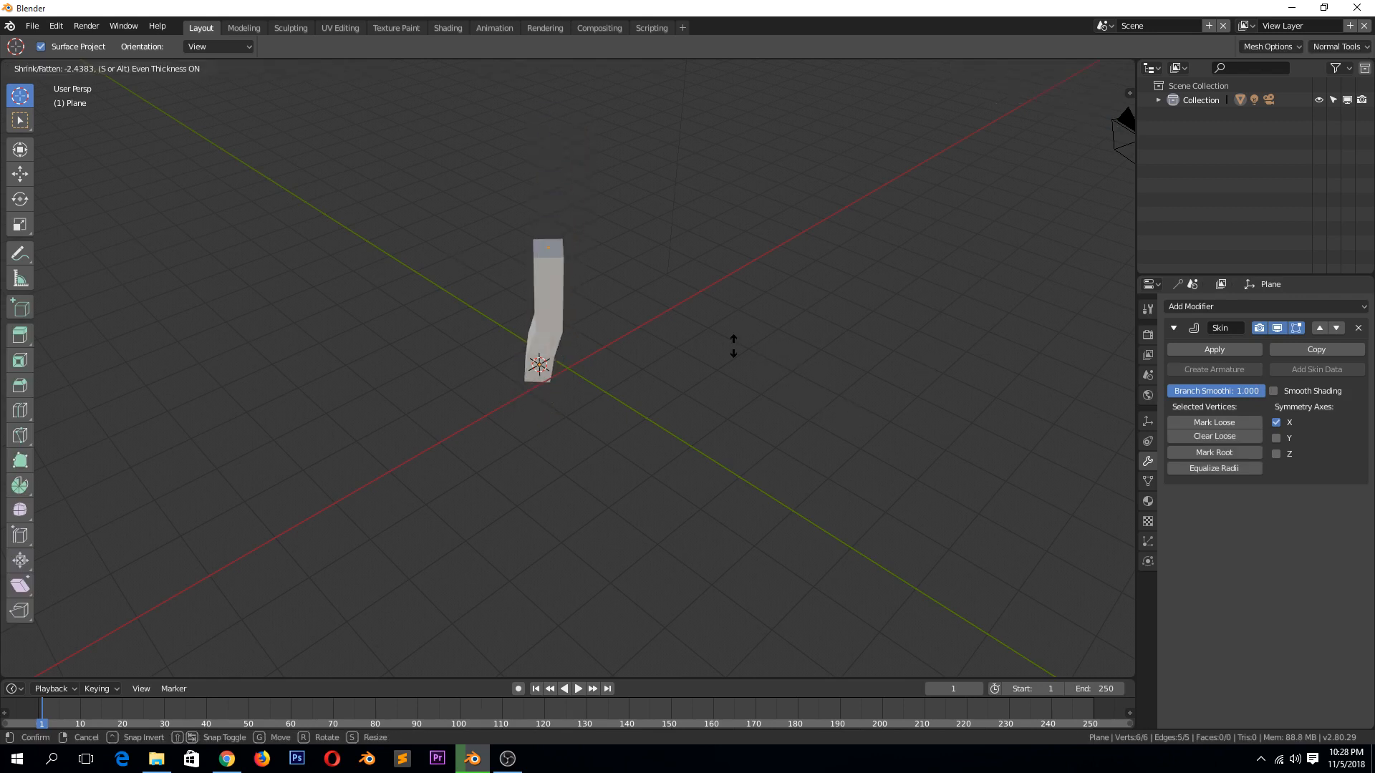
key("Escape")
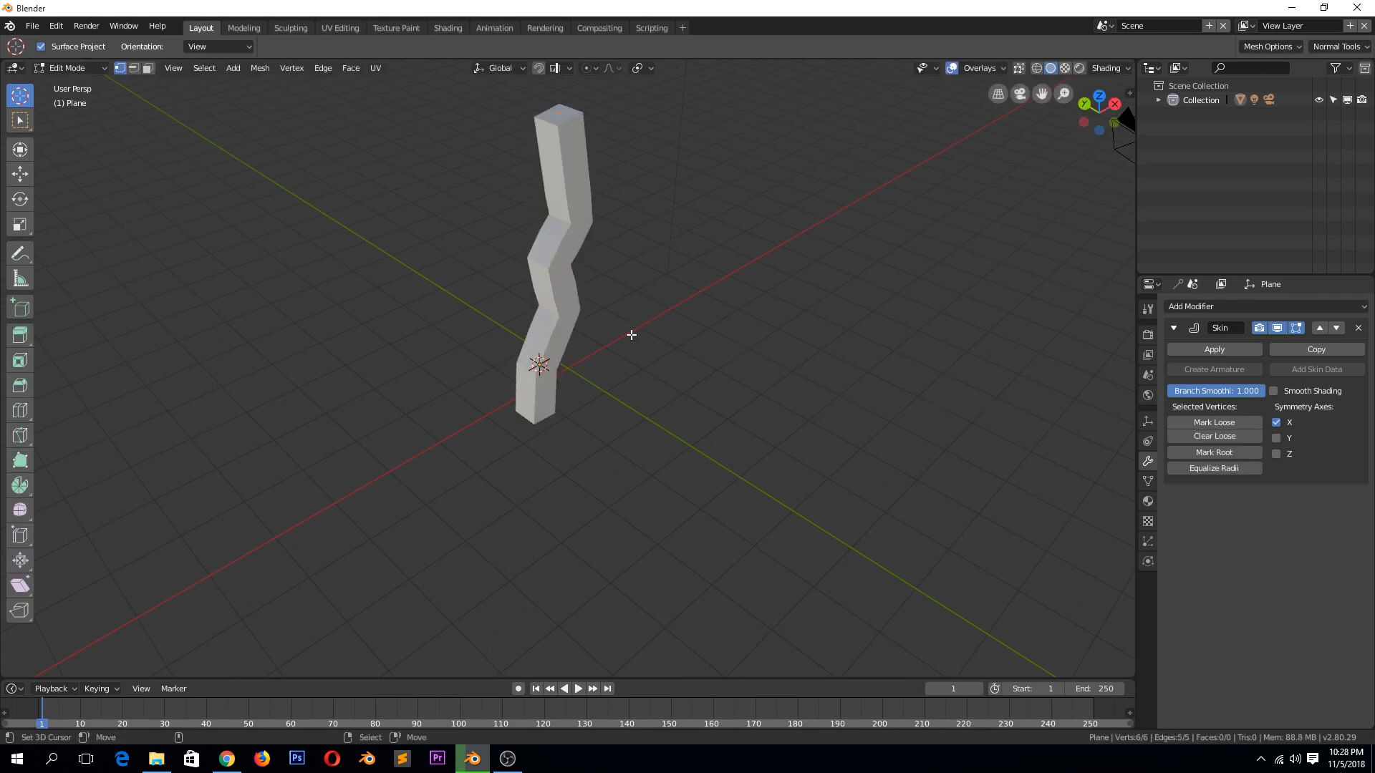
middle_click_drag(633, 336, 656, 356)
key("alt+s")
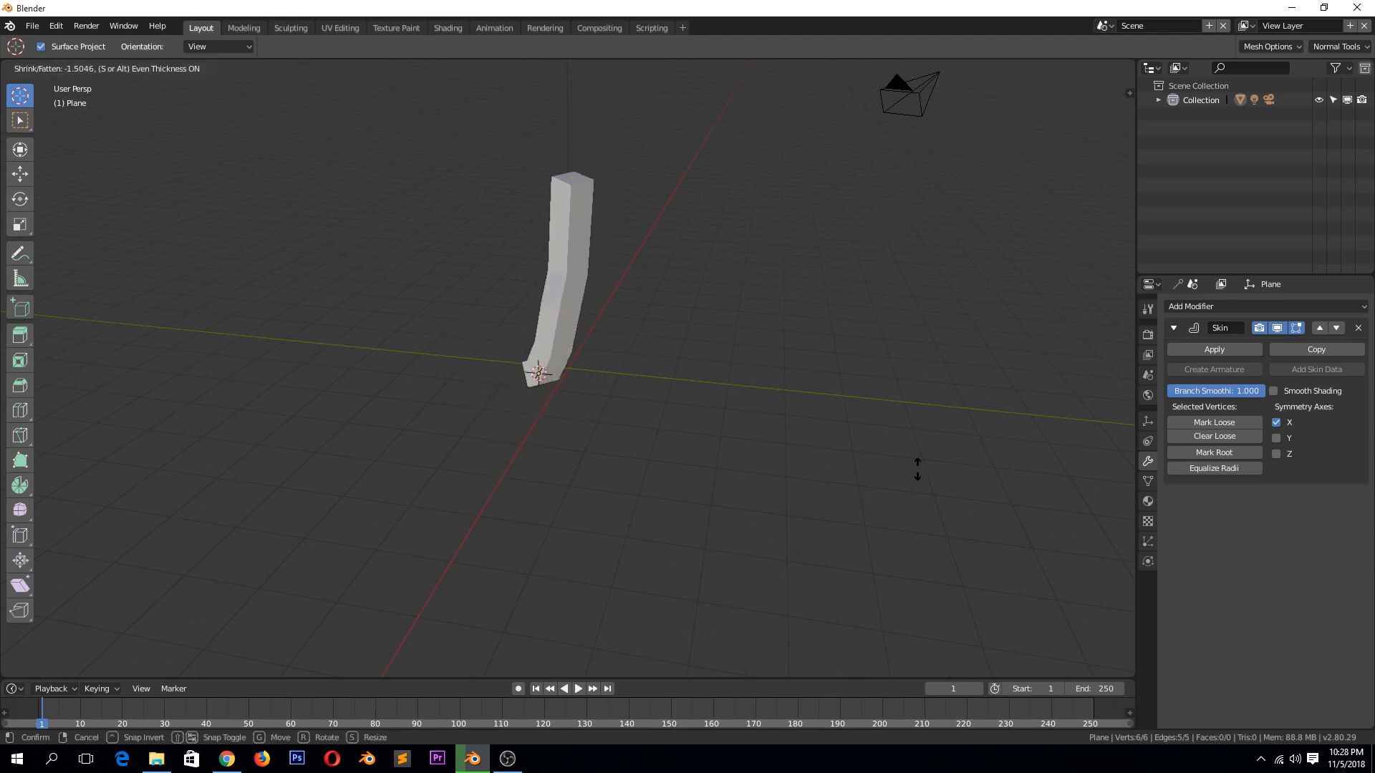
left_click(987, 508)
key("alt+s")
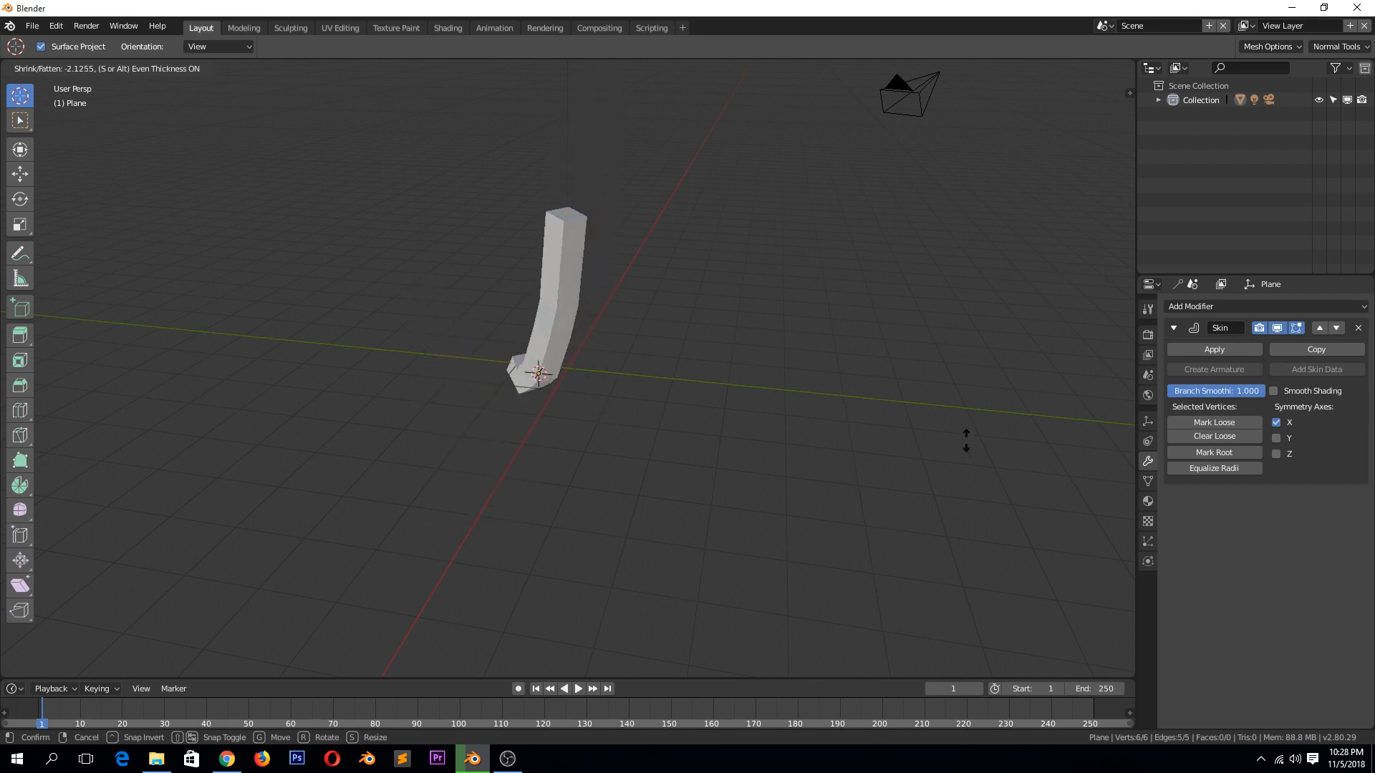
right_click(938, 441)
key("Tab")
middle_click_drag(870, 419, 697, 370)
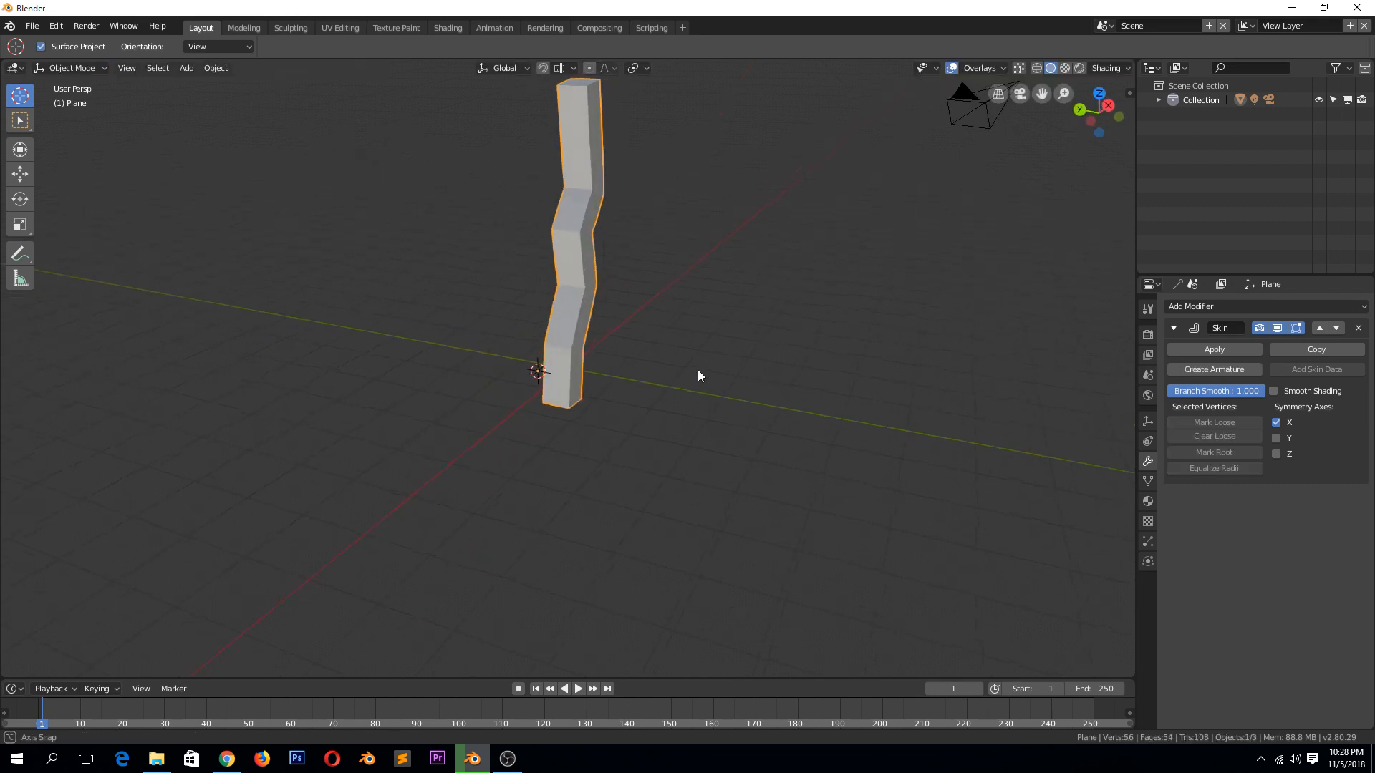
key("Tab")
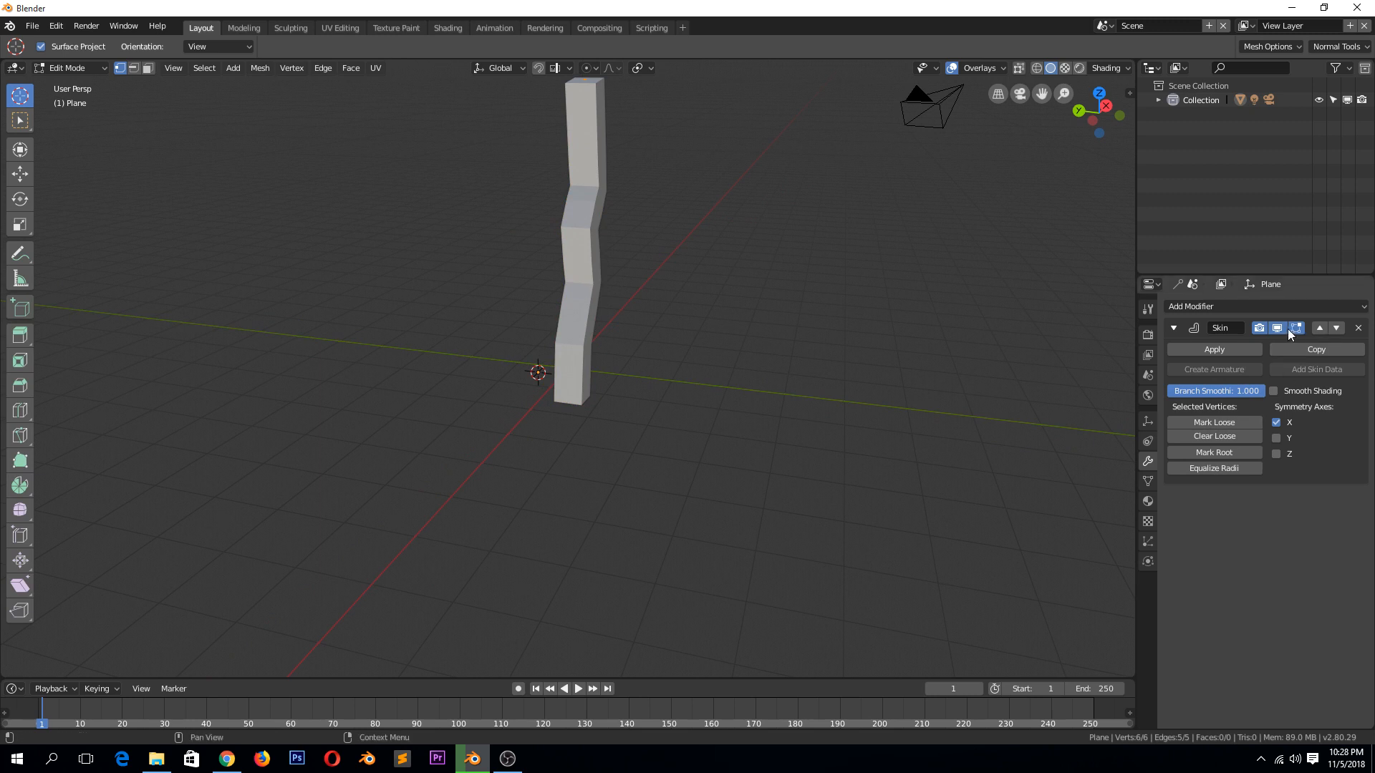
Go to Front Ortho, toggle the Skin edit-mode display, select a trunk vertex and enable wireframe.
key("KP_5")
key("KP_1")
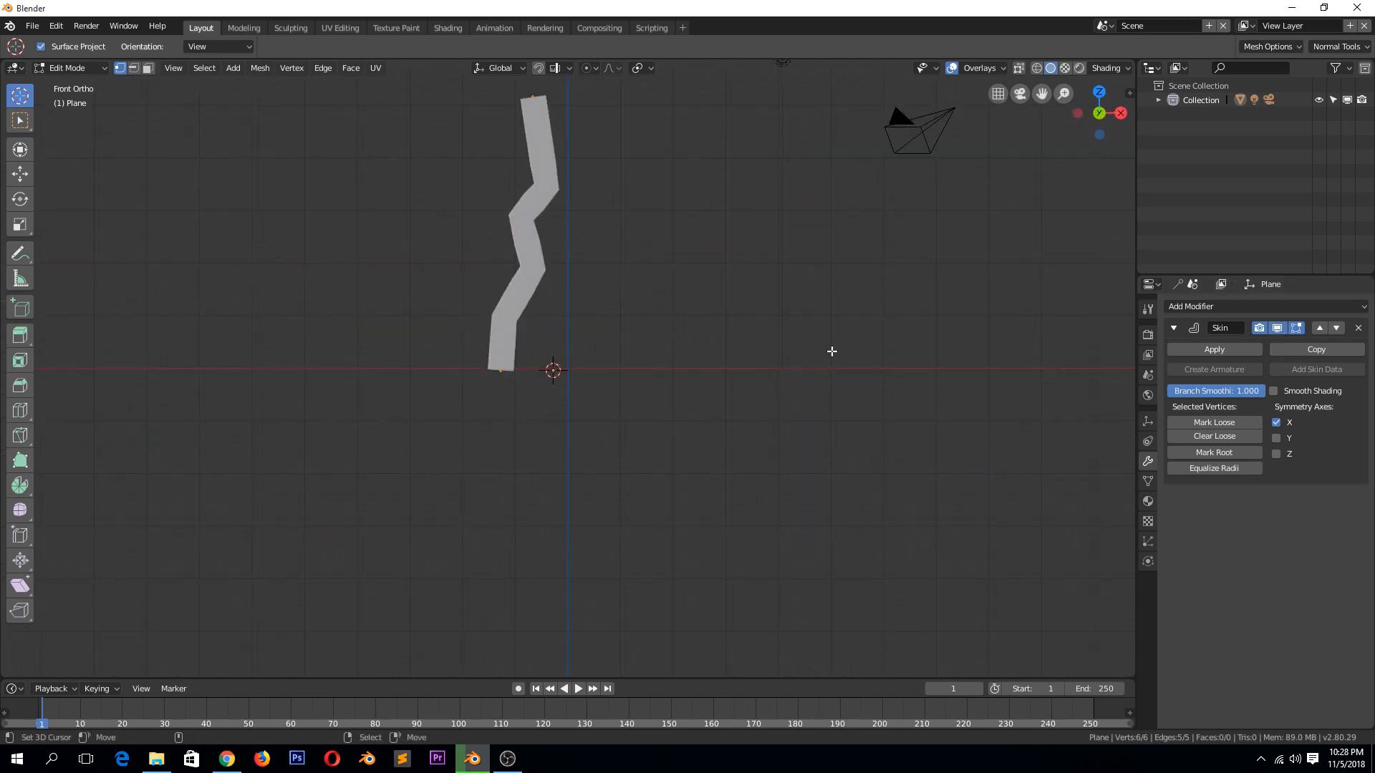
left_click(1277, 328)
left_click(542, 189)
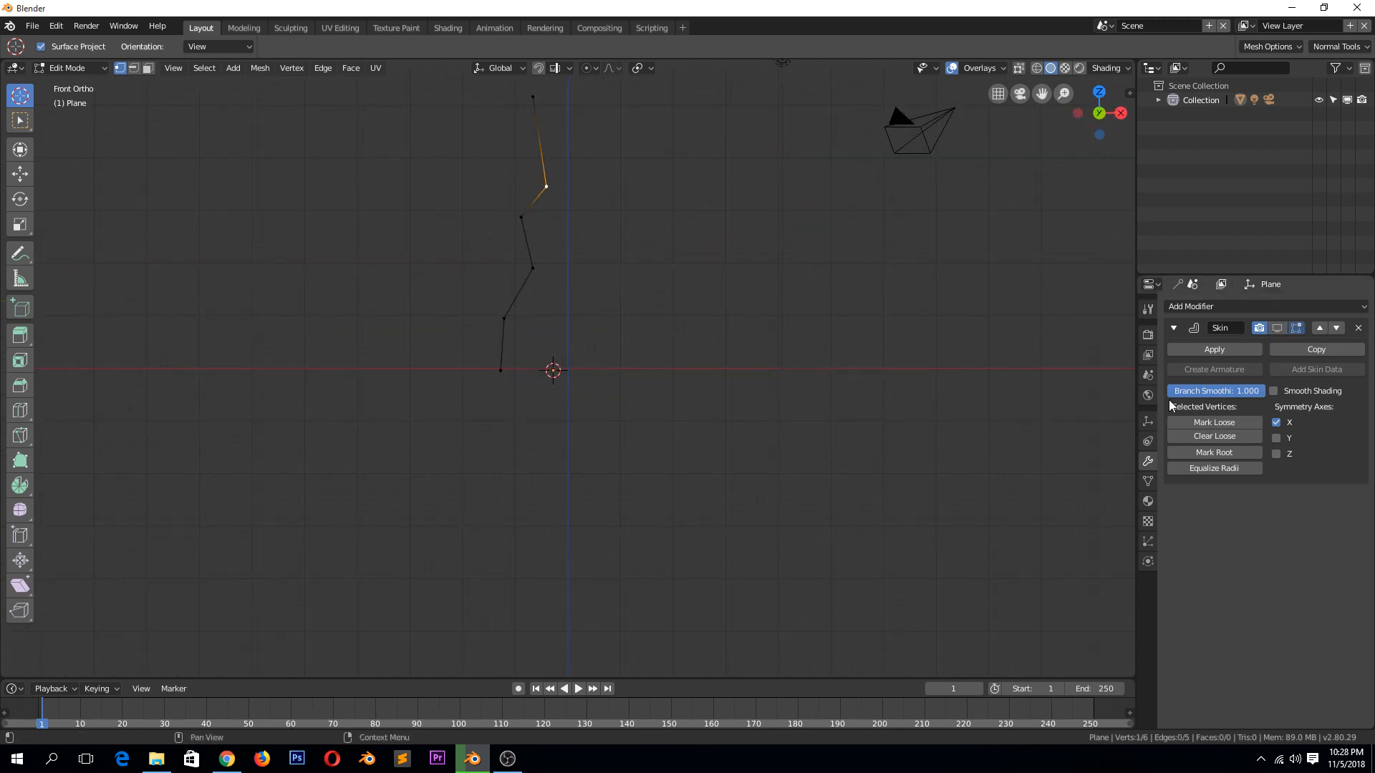
left_click(1277, 328)
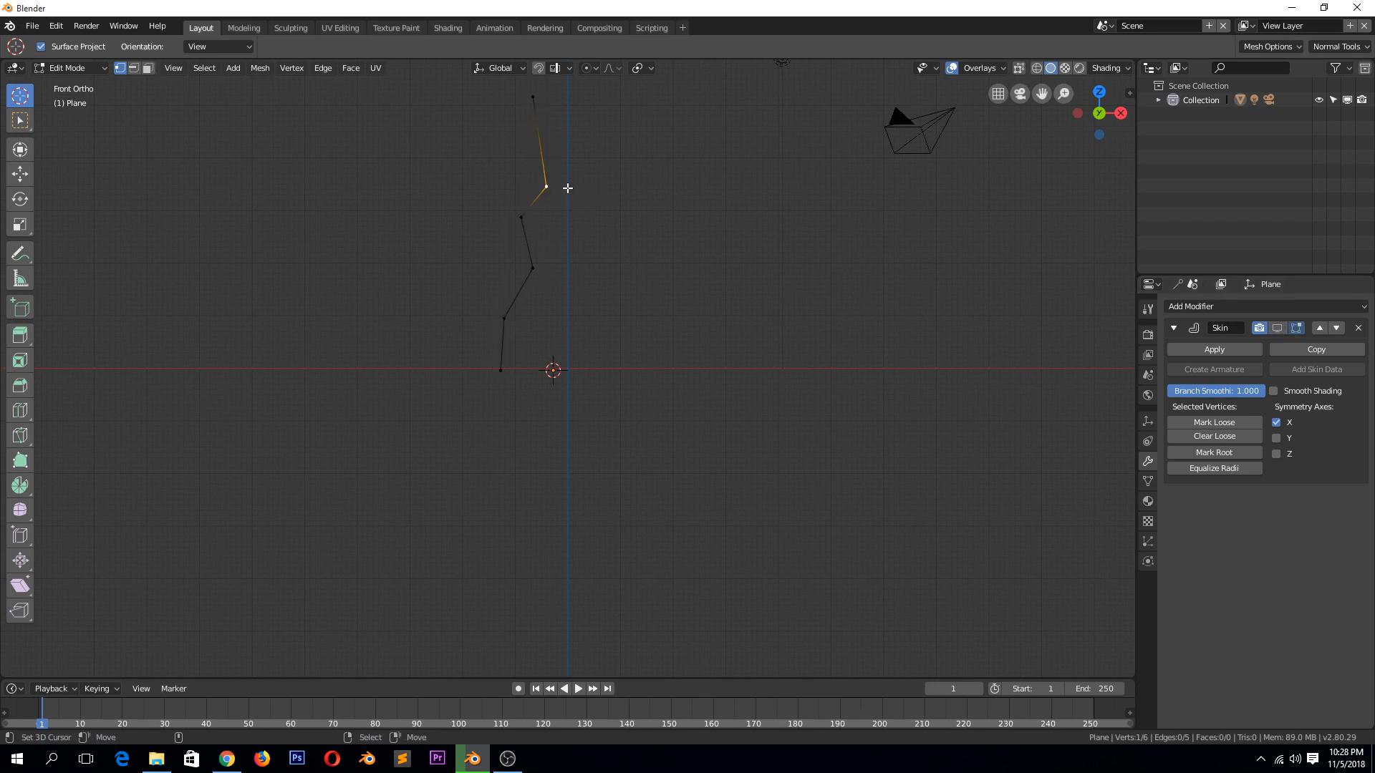
left_click(1278, 328)
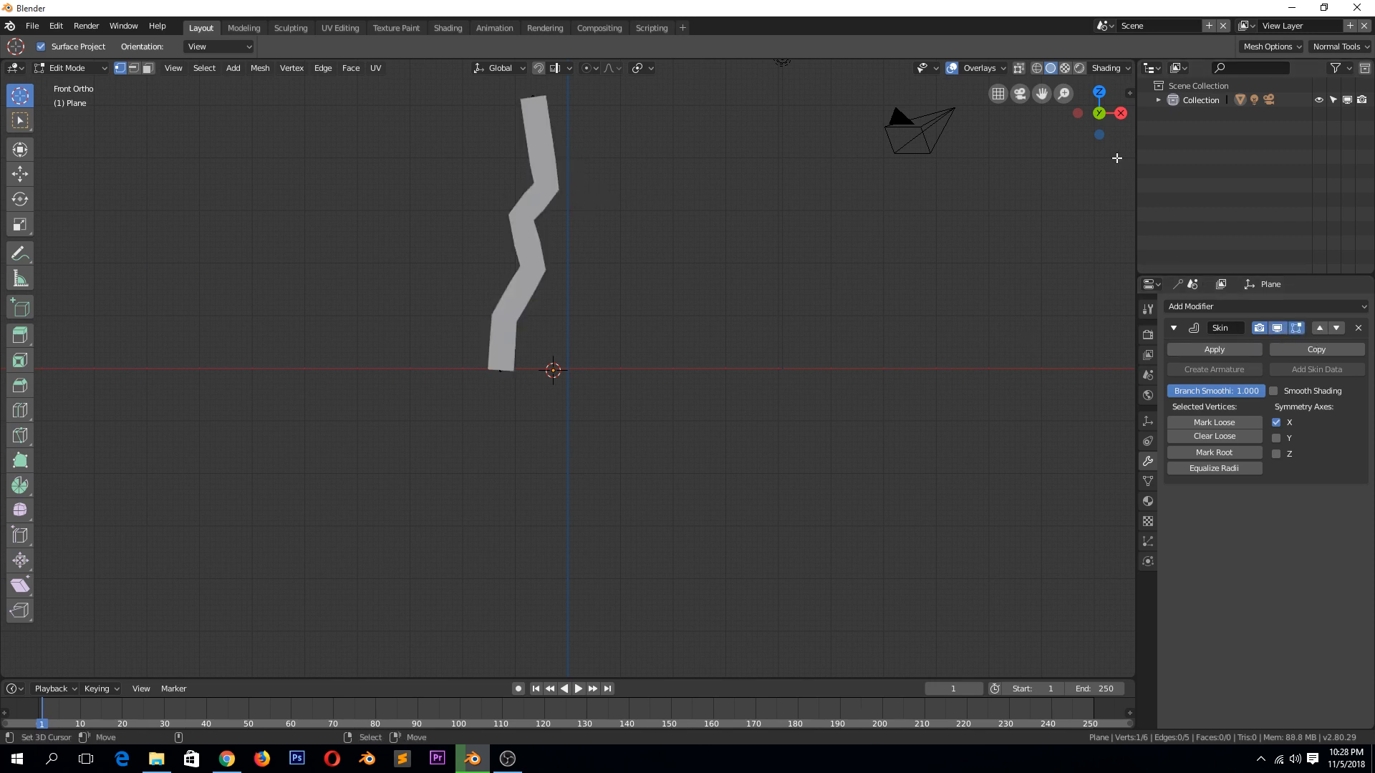
left_click(1035, 68)
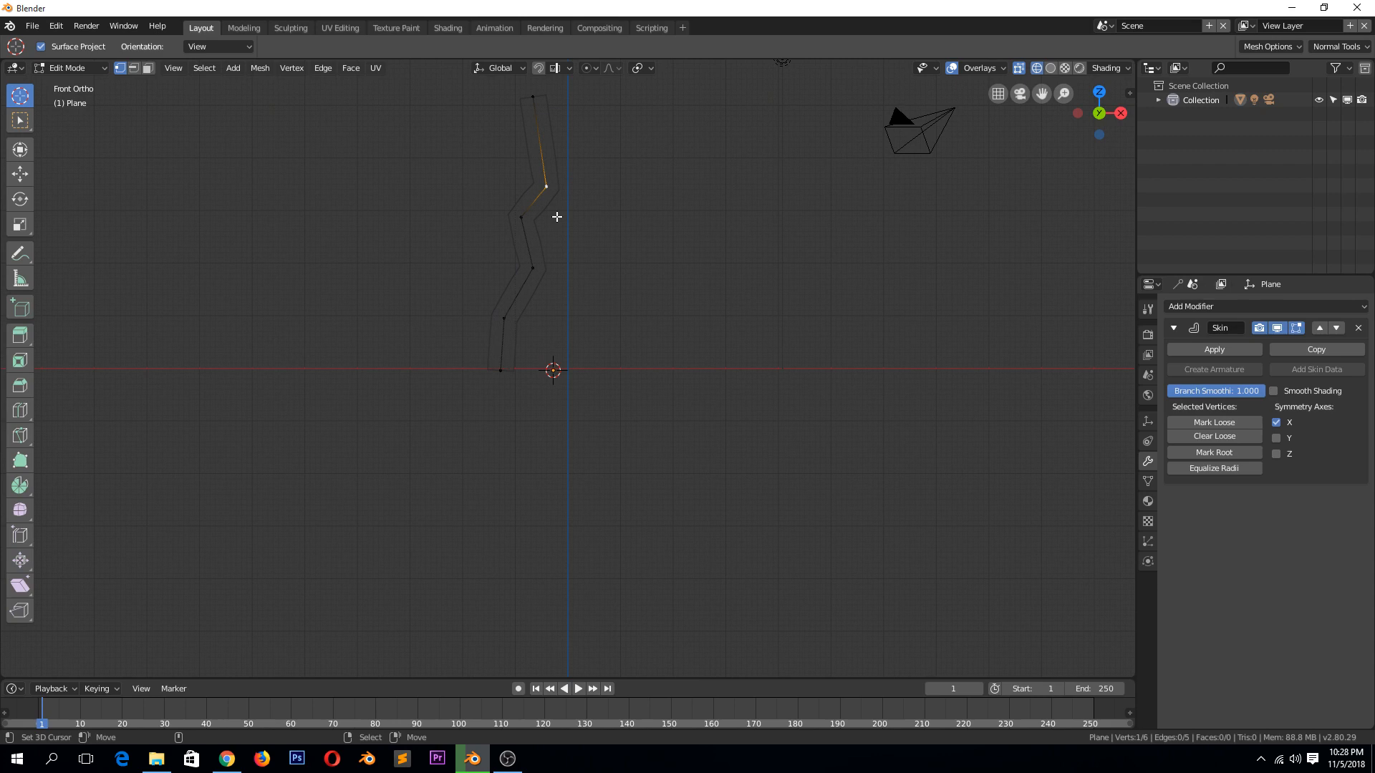
Extrude a three-segment branch reaching out to the right from the upper trunk bend.
key("e")
left_click(611, 213)
key("e")
left_click(723, 224)
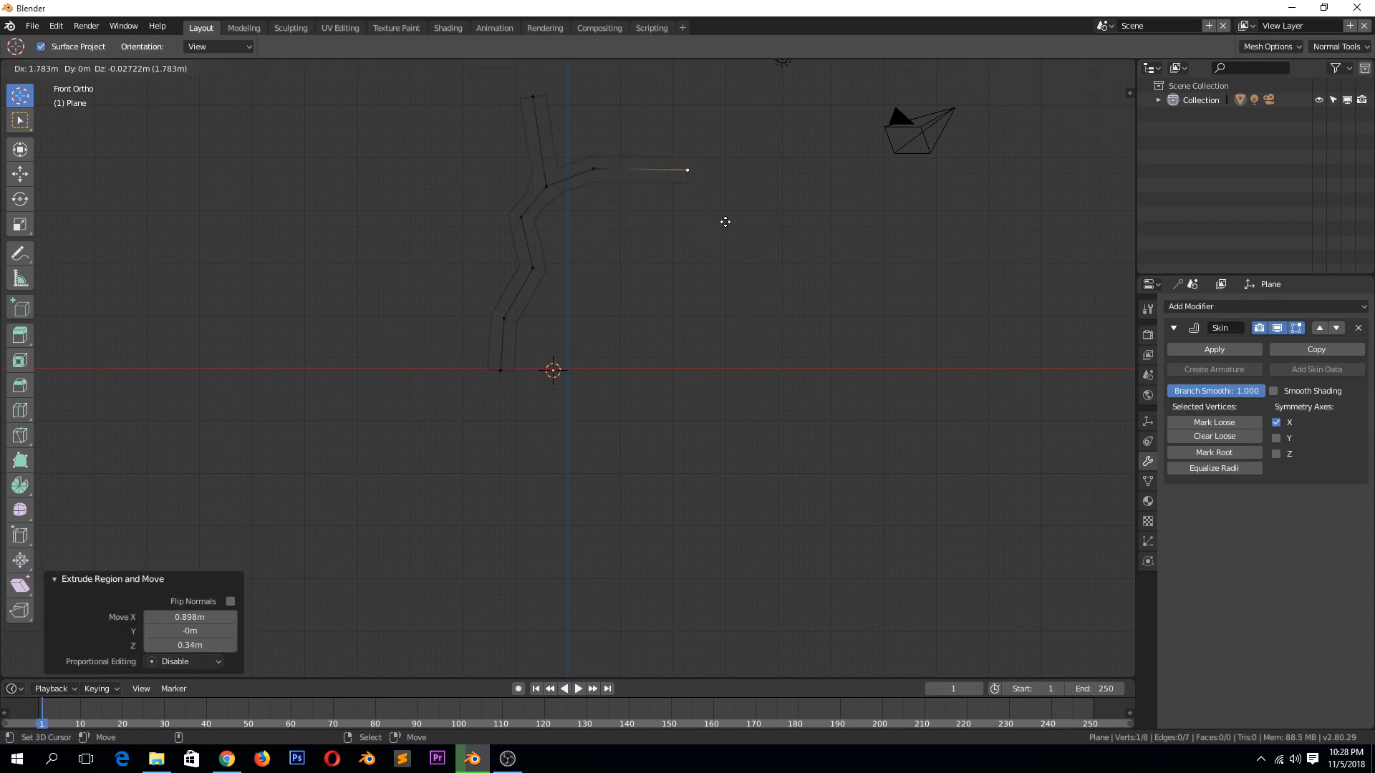
key("e")
left_click(808, 164)
Extrude a second right-reaching branch from a lower trunk vertex.
left_click(533, 268)
key("e")
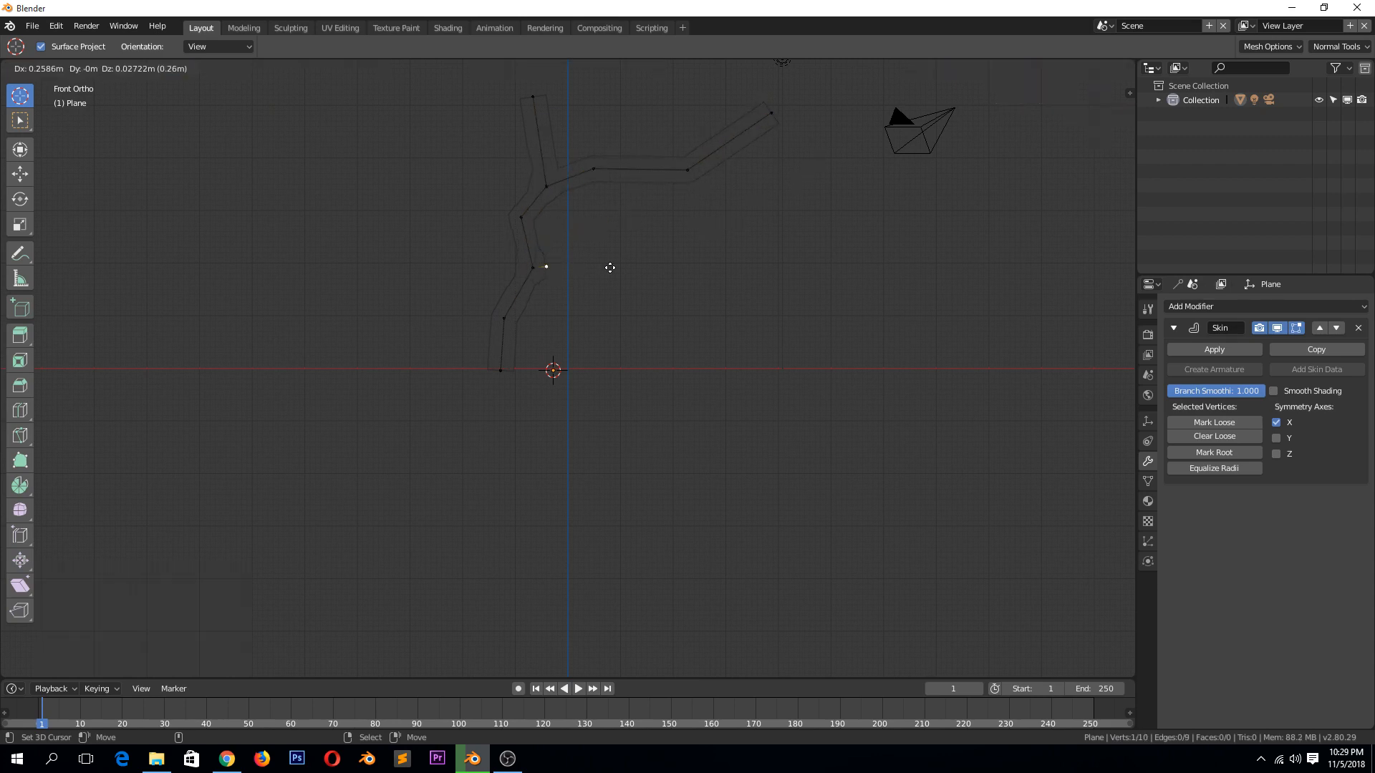
left_click(608, 261)
key("e")
left_click(715, 204)
key("e")
left_click(845, 187)
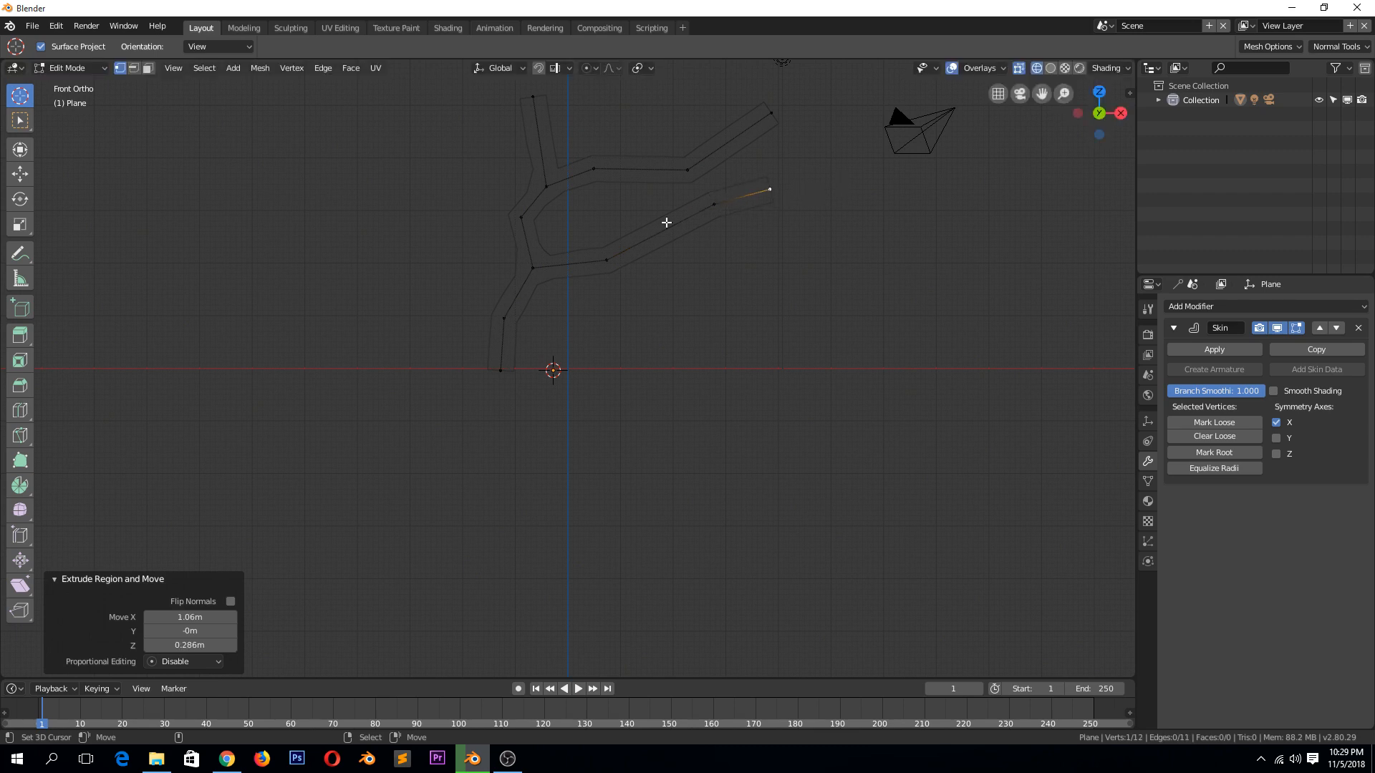
Extrude a branch heading up-left from a mid trunk vertex.
left_click(517, 211)
key("e")
left_click(456, 202)
key("e")
left_click(428, 139)
Add a new plane and rotate it 90° on X to stand upright facing the front.
key("e")
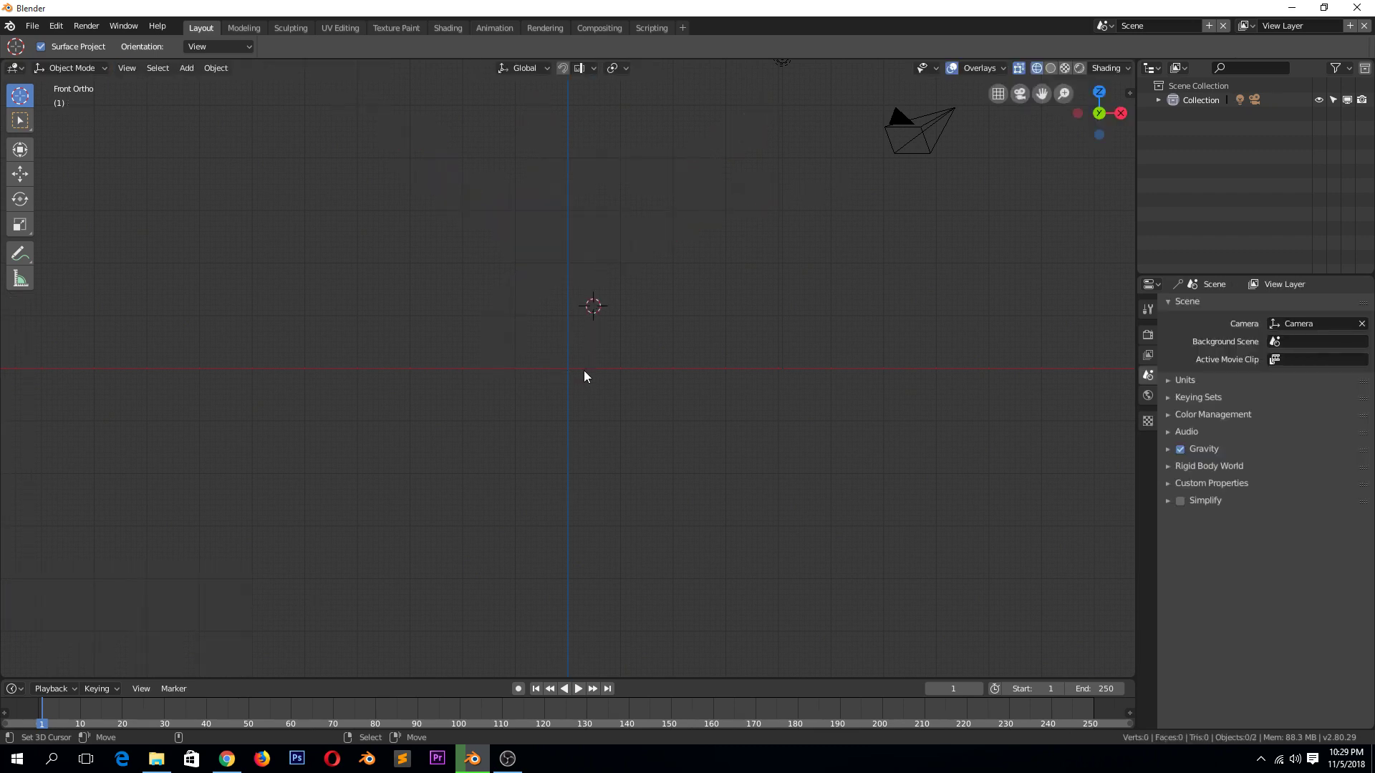
key("shift+a")
left_click(641, 376)
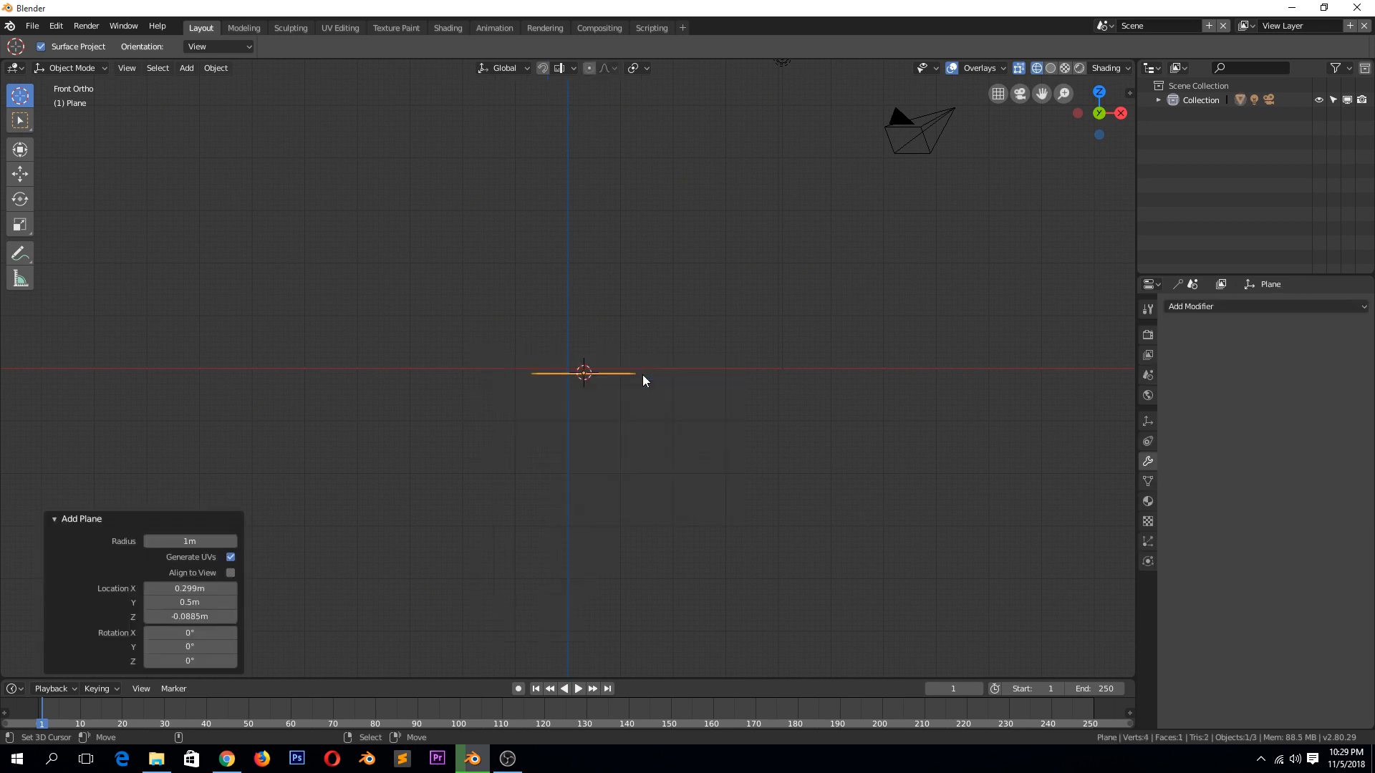
key("r")
key("x")
left_click(654, 377)
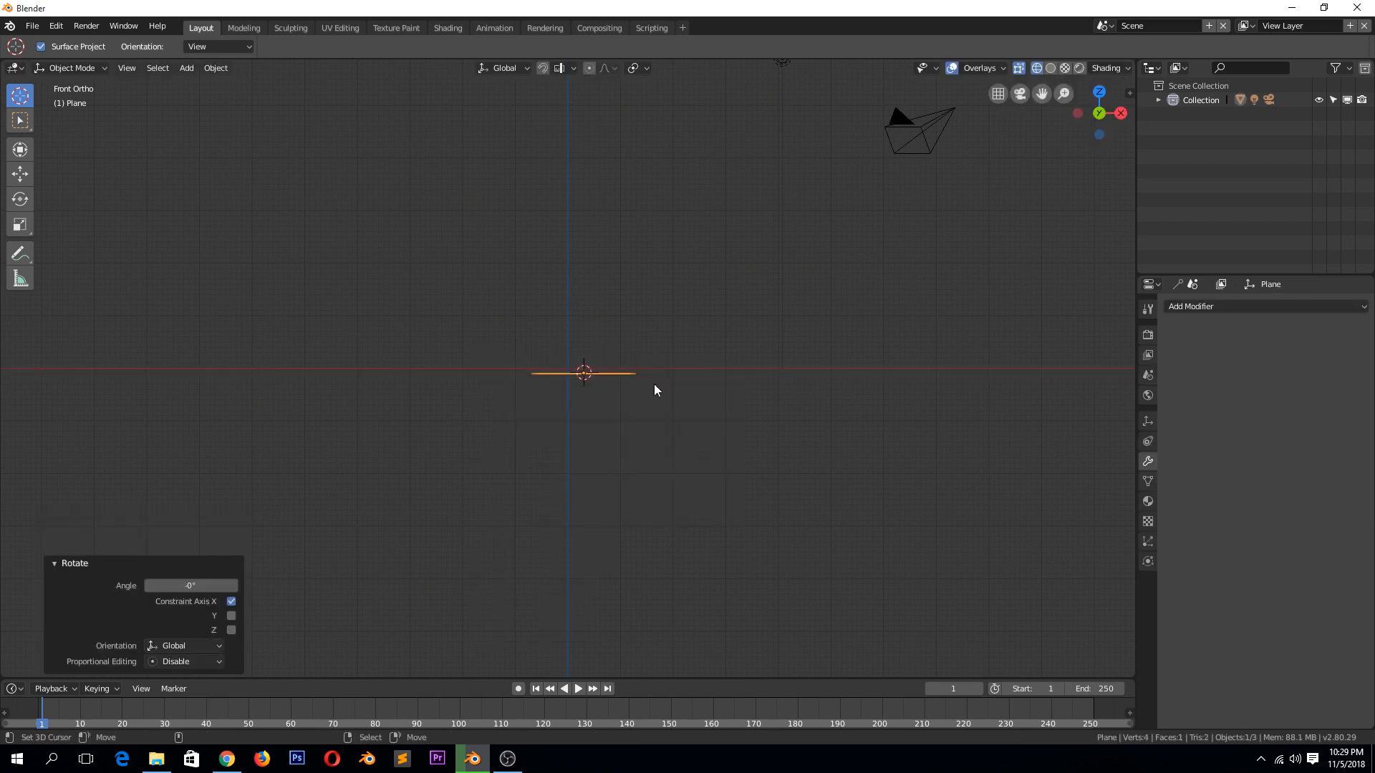
type("rx90")
key("Return")
Merge the plane's vertices into one At Center, reposition it and go back to Object Mode.
key("Tab")
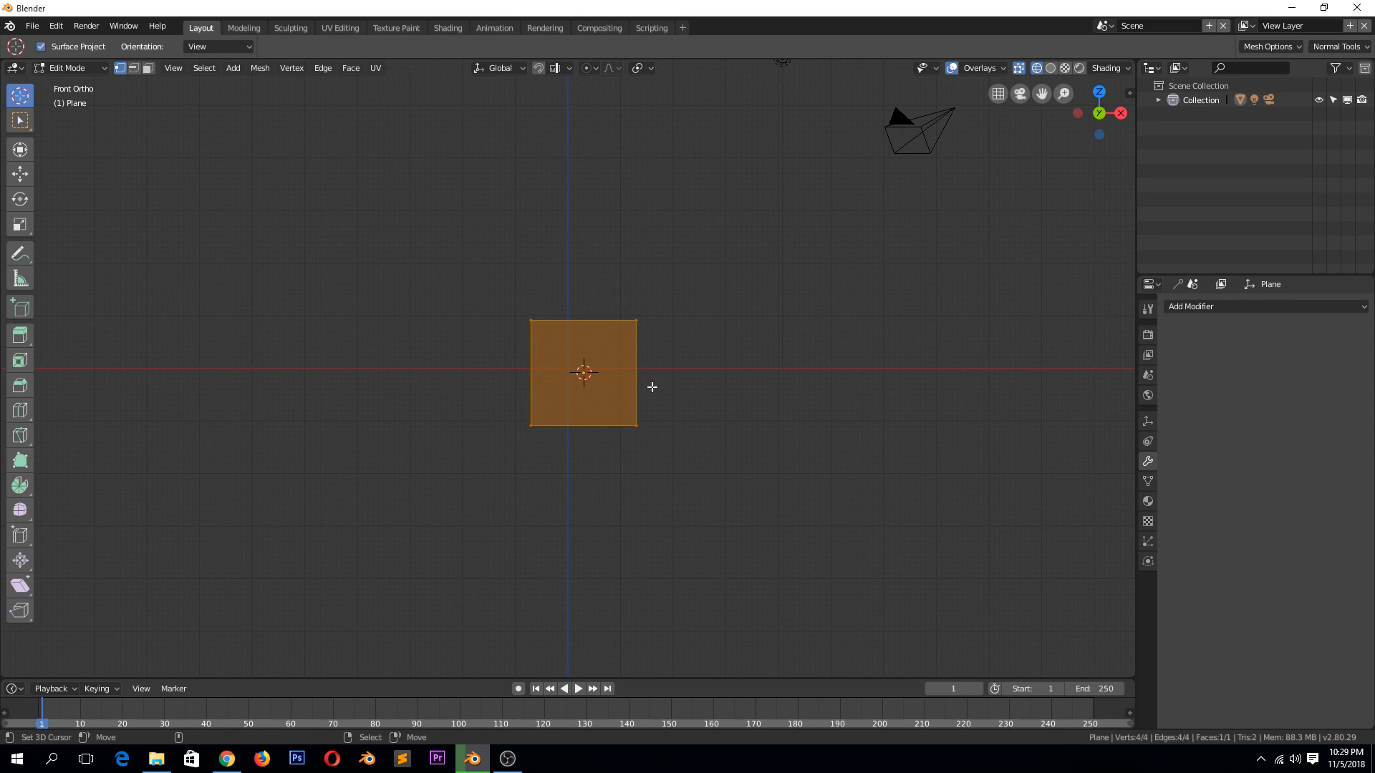
key("alt+m")
left_click(568, 290)
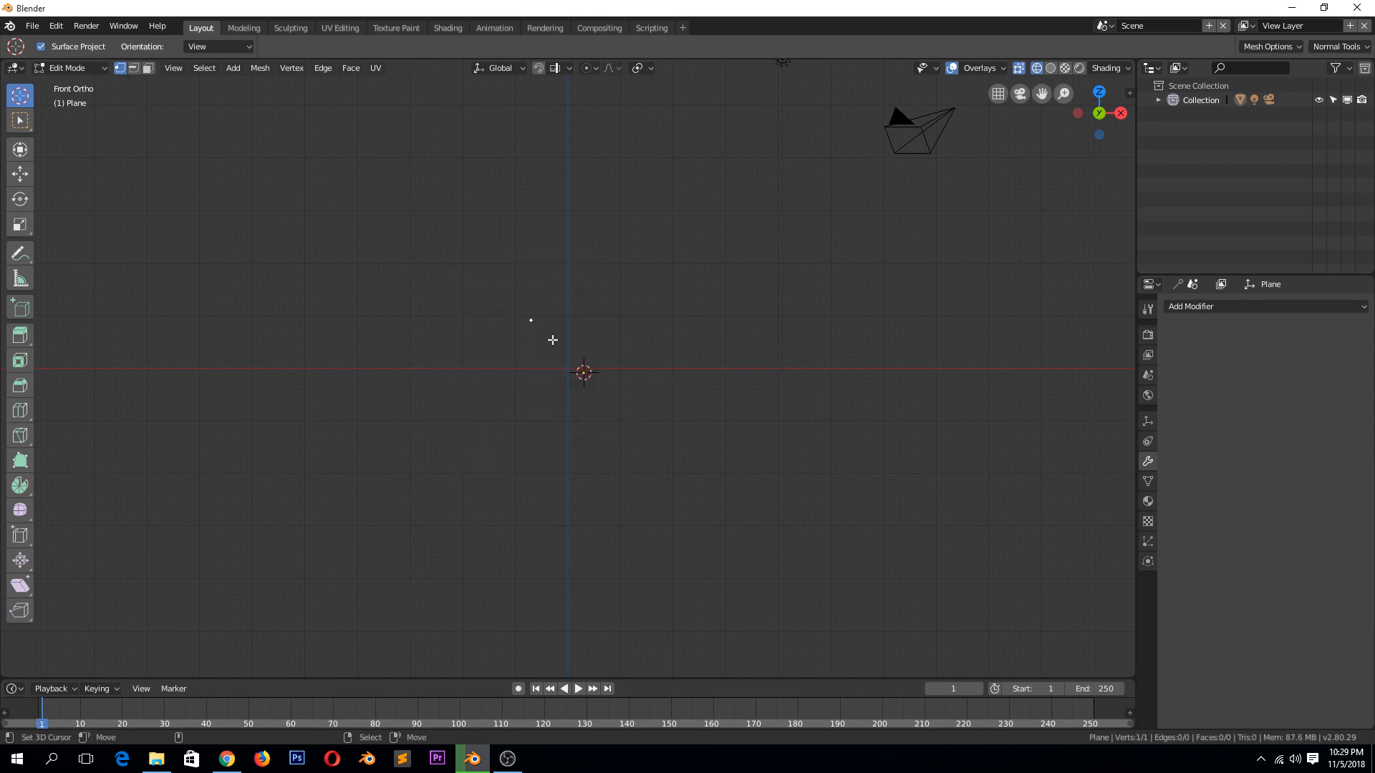
key("g")
left_click(561, 343)
key("Tab")
left_click(1263, 306)
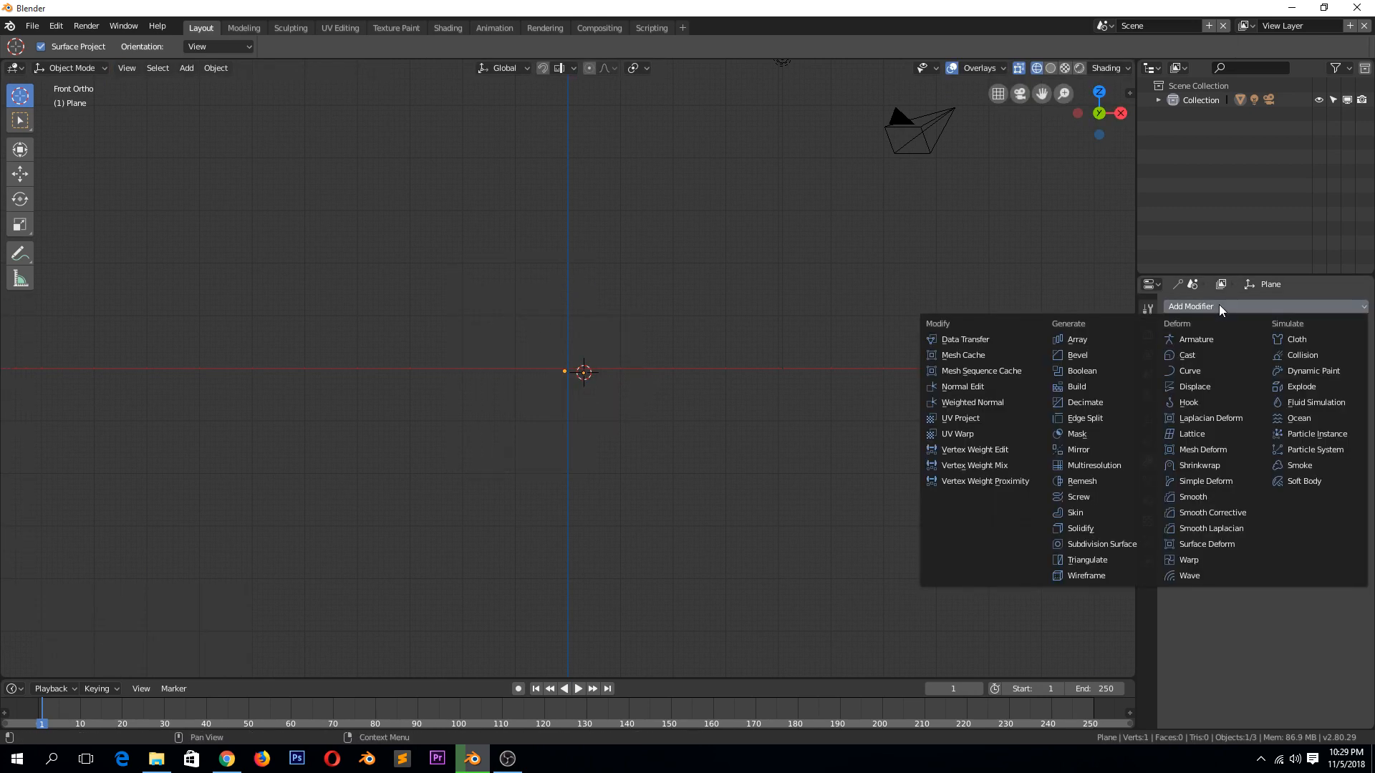
Add a Skin modifier, then extrude the vertex upward four times into a bent trunk.
left_click(1110, 512)
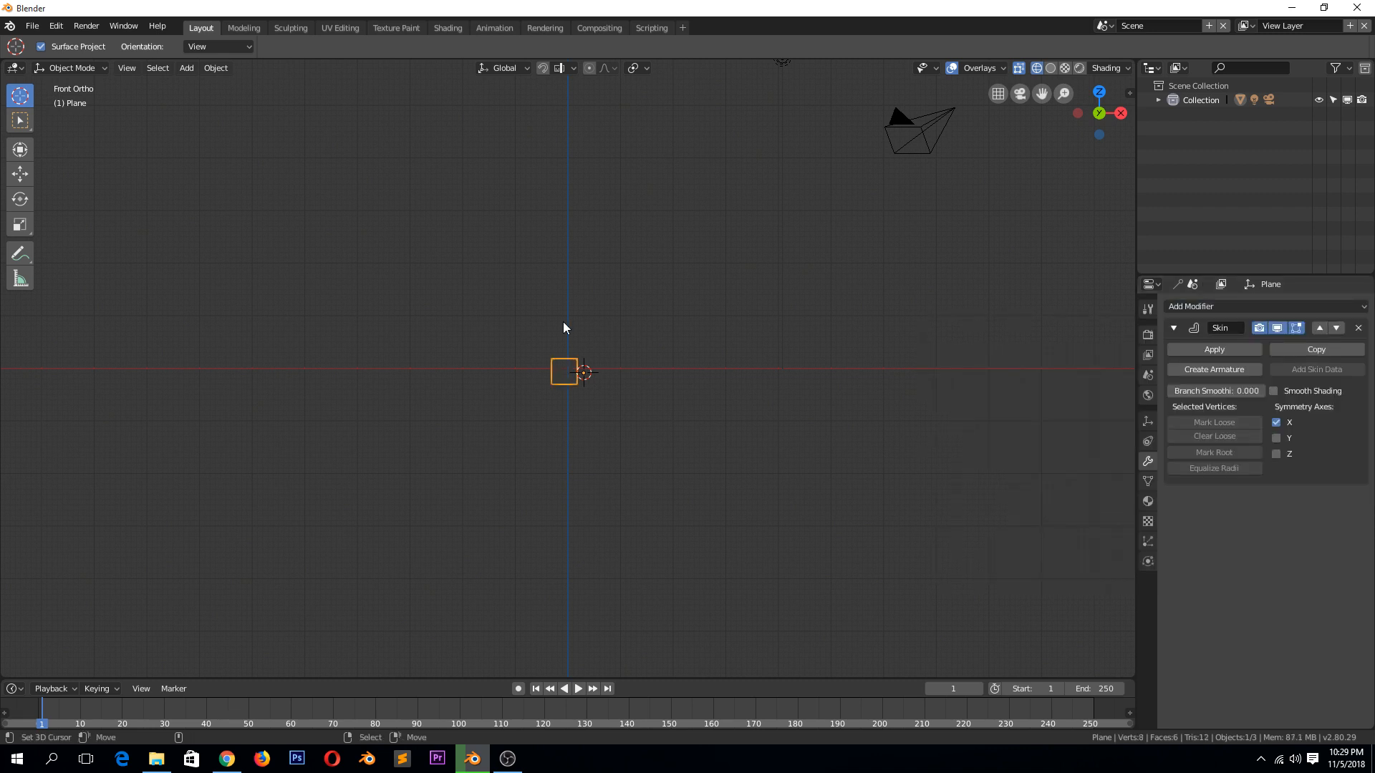
key("Tab")
key("e")
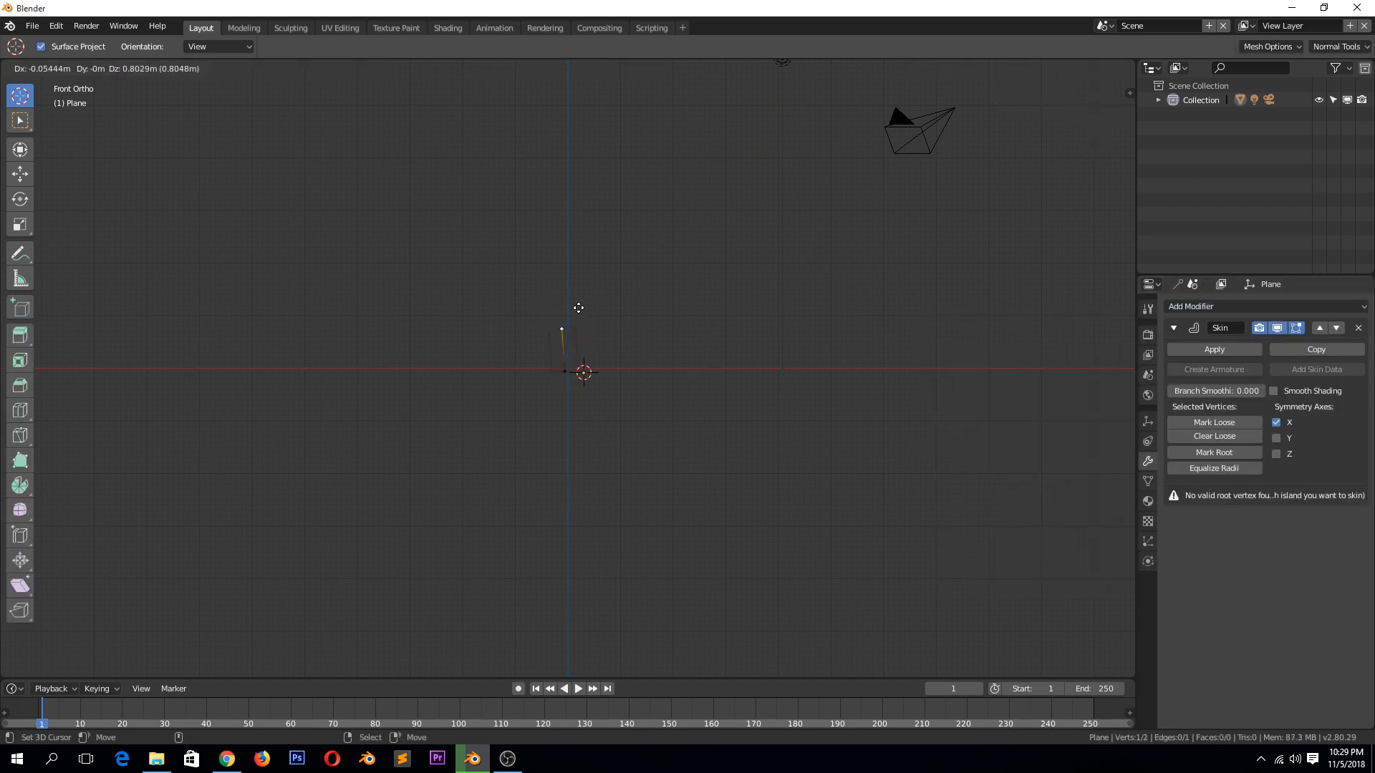
left_click(579, 310)
key("e")
left_click(594, 240)
key("e")
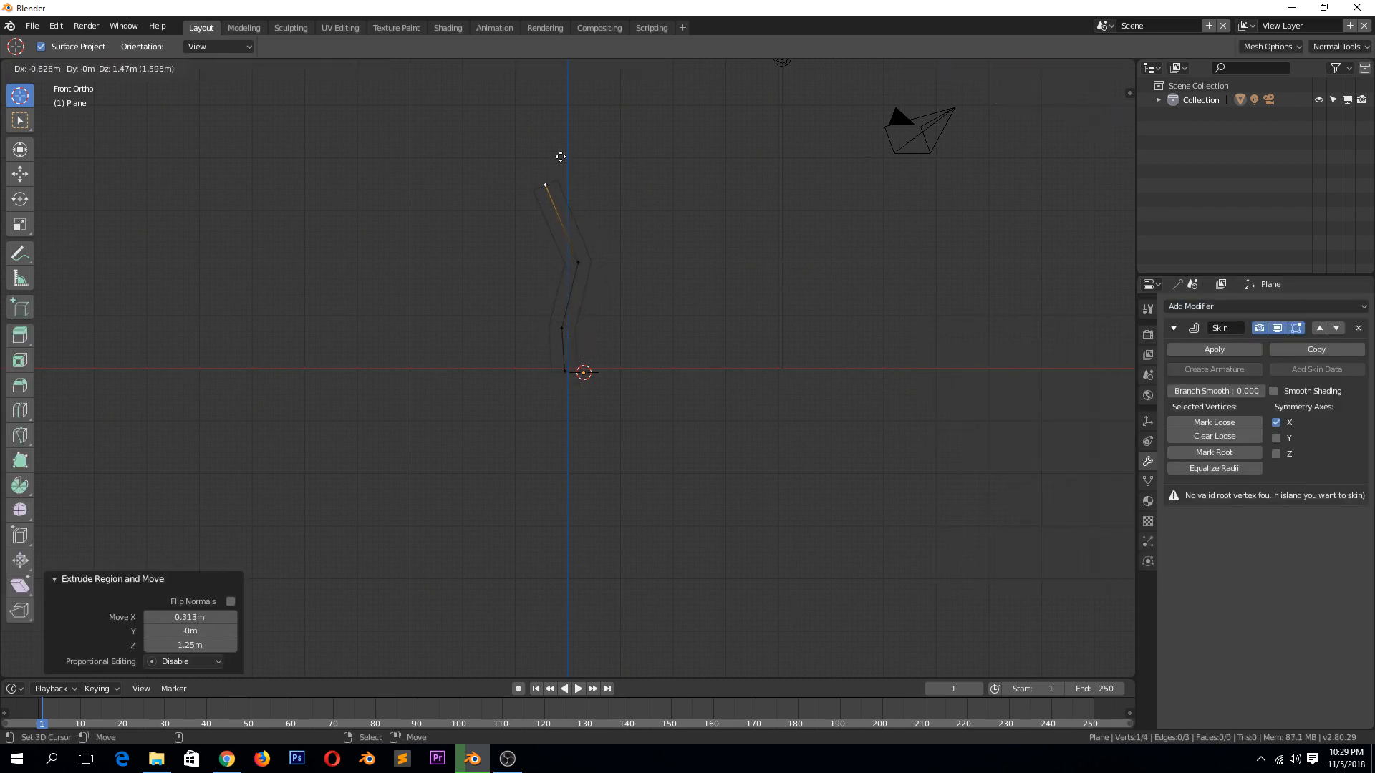
left_click(574, 137)
key("e")
left_click(583, 87)
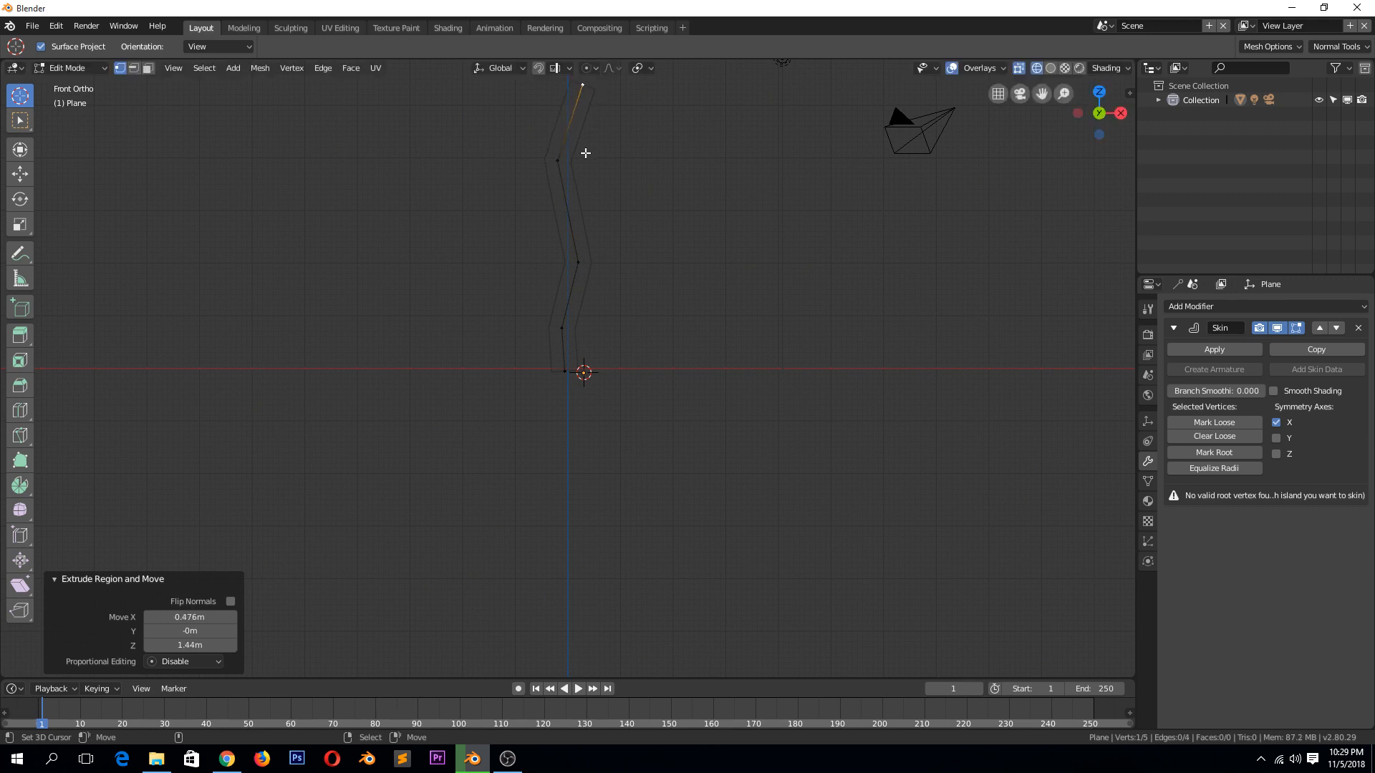
Extrude one branch to the upper right and another three-segment branch to the upper left.
left_click(594, 148)
key("e")
key("e")
left_click(718, 108)
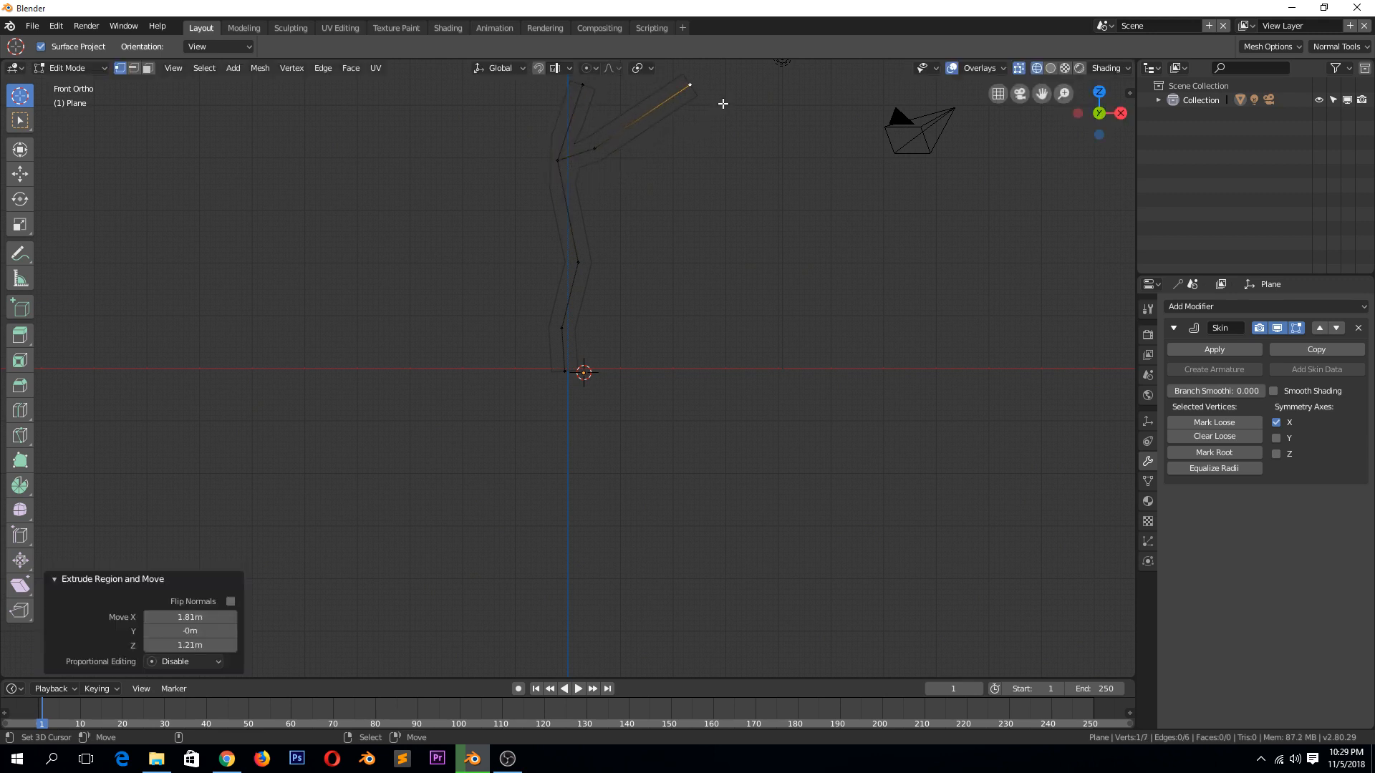
left_click(576, 259)
key("e")
left_click(523, 248)
key("e")
left_click(501, 180)
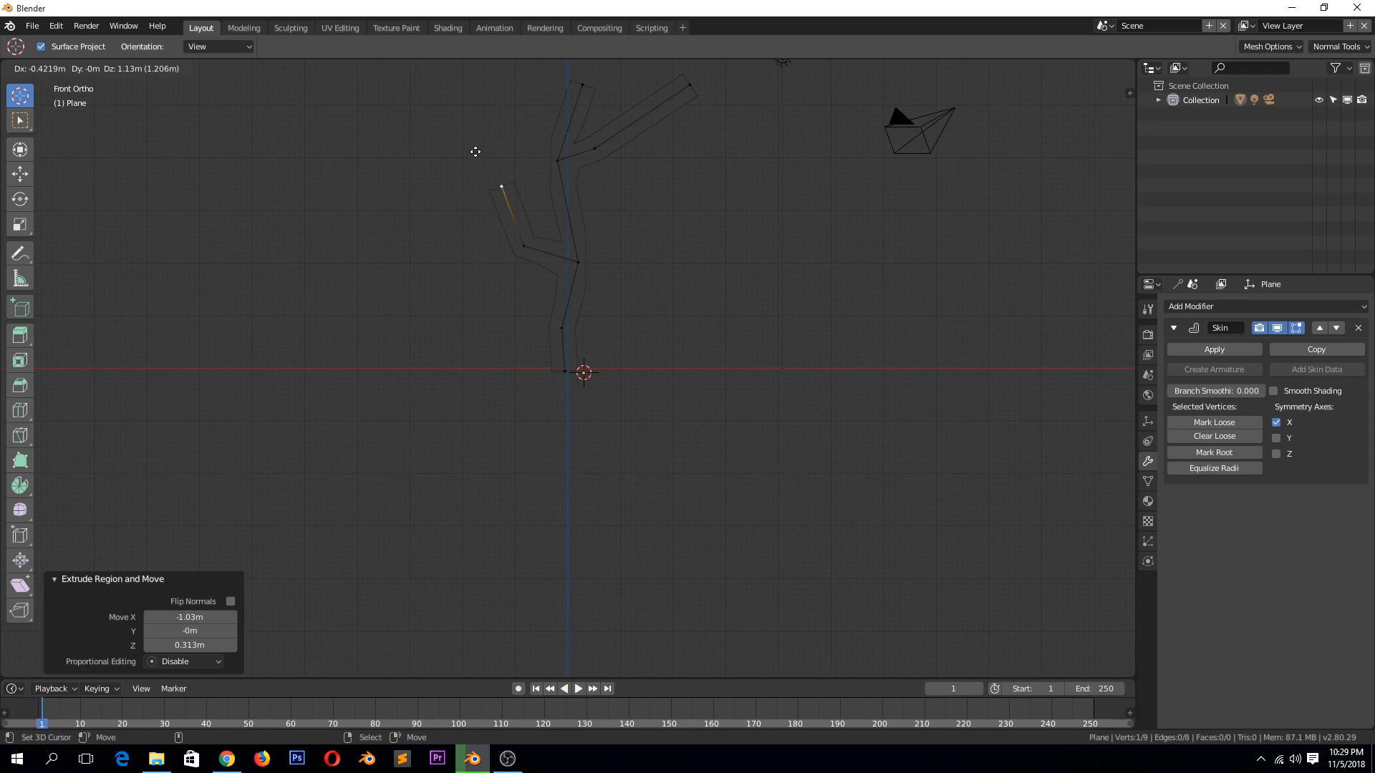
key("e")
left_click(432, 126)
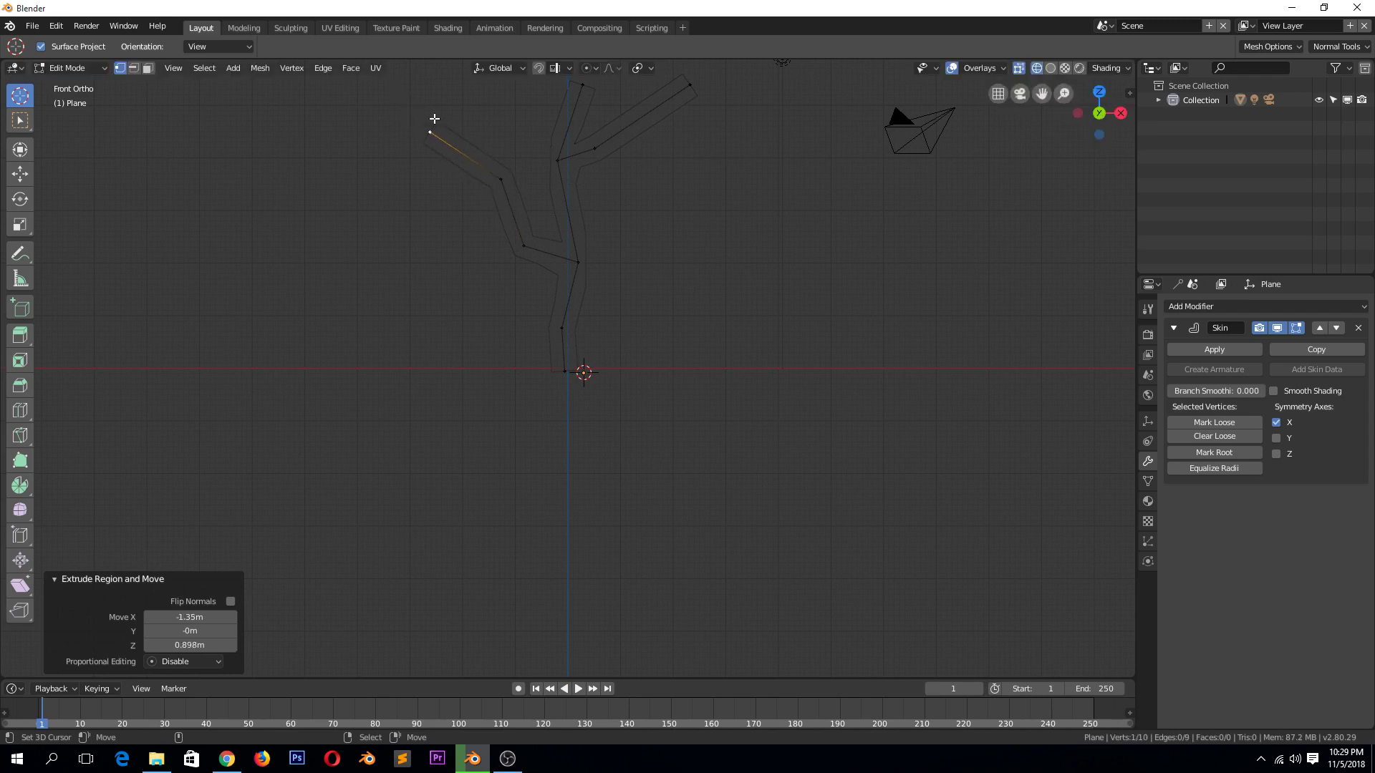
Nudge the right branch's base vertex down and to the right.
left_click(600, 157)
key("g")
left_click(621, 151)
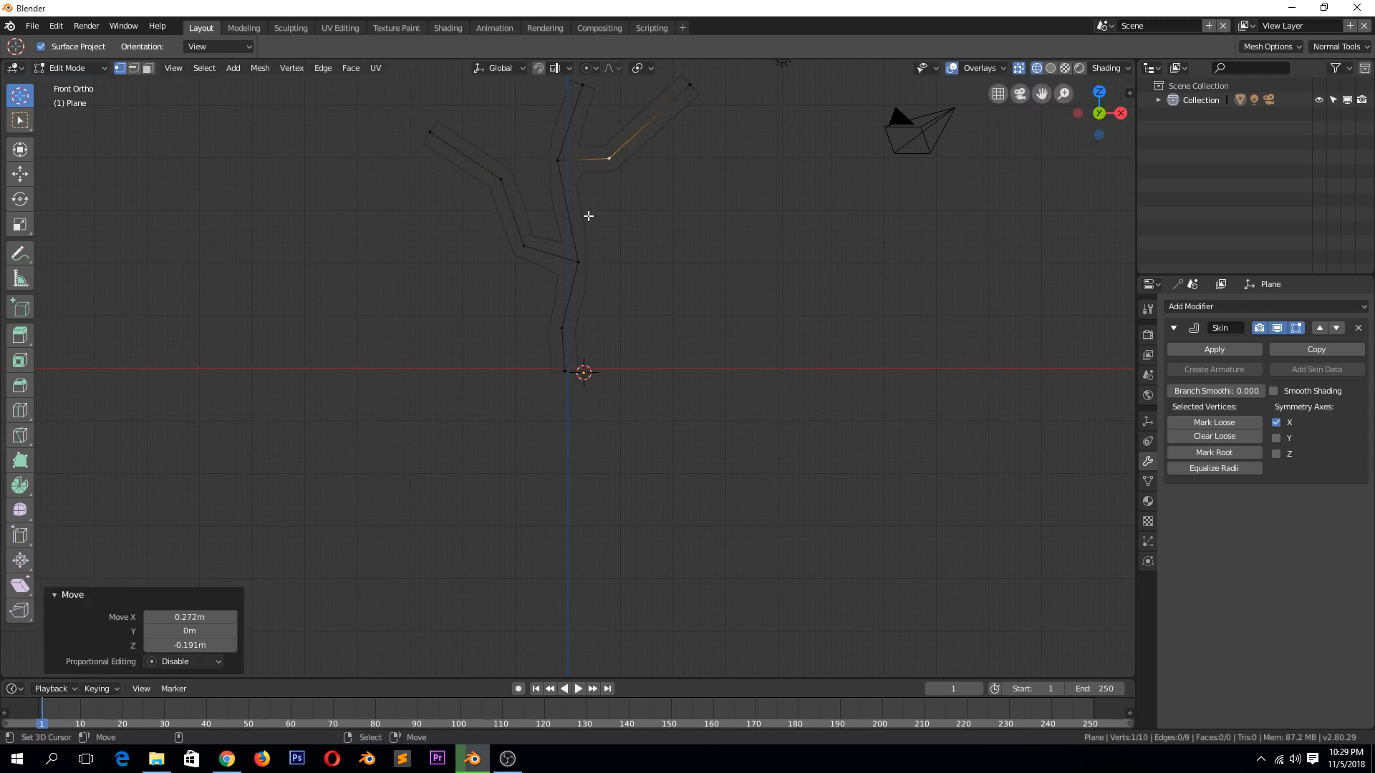
From the top view, shift the right branch and left arm vertices in depth so the branches spread.
key("KP_7")
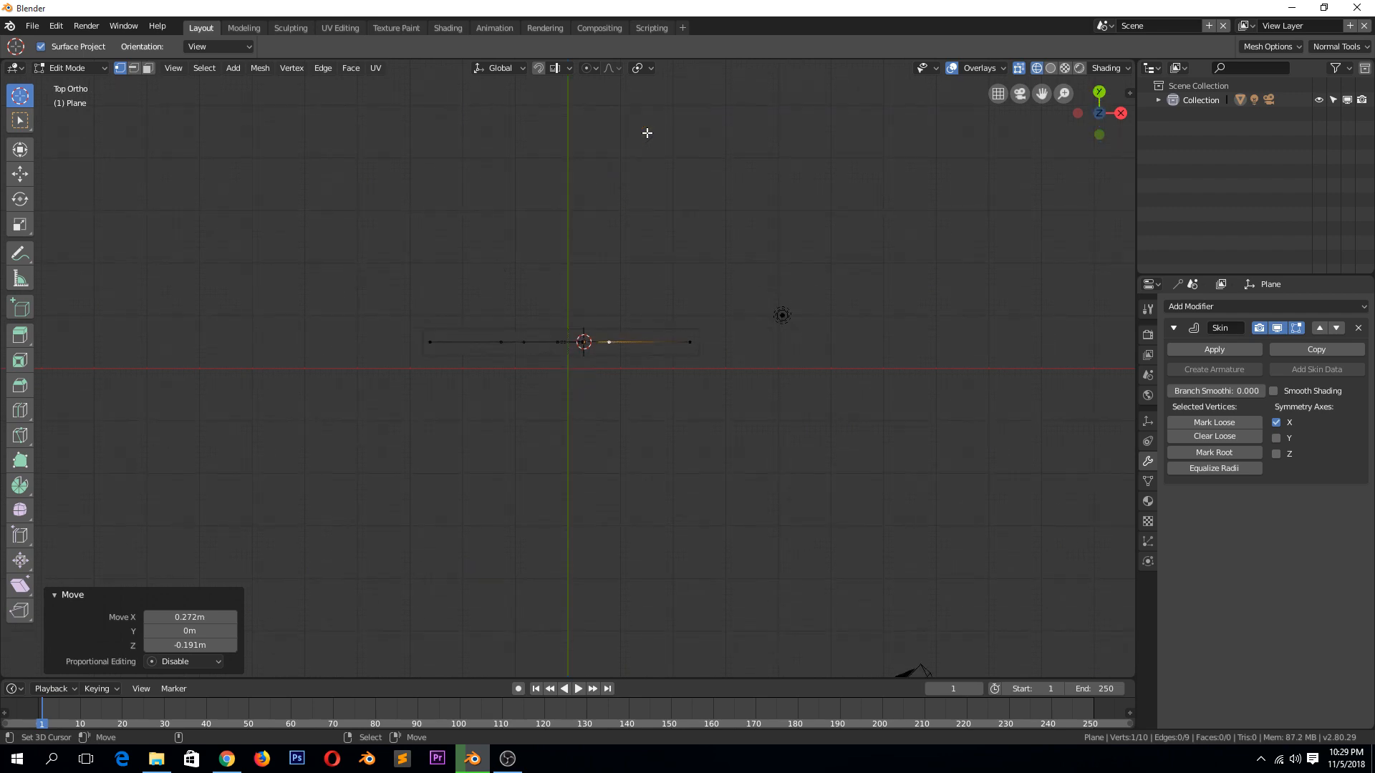
left_click(707, 372)
key("g")
left_click(703, 264)
left_click(638, 319)
key("g")
left_click(608, 319)
left_click(542, 339)
key("g")
left_click(523, 363)
left_click(485, 342)
key("g")
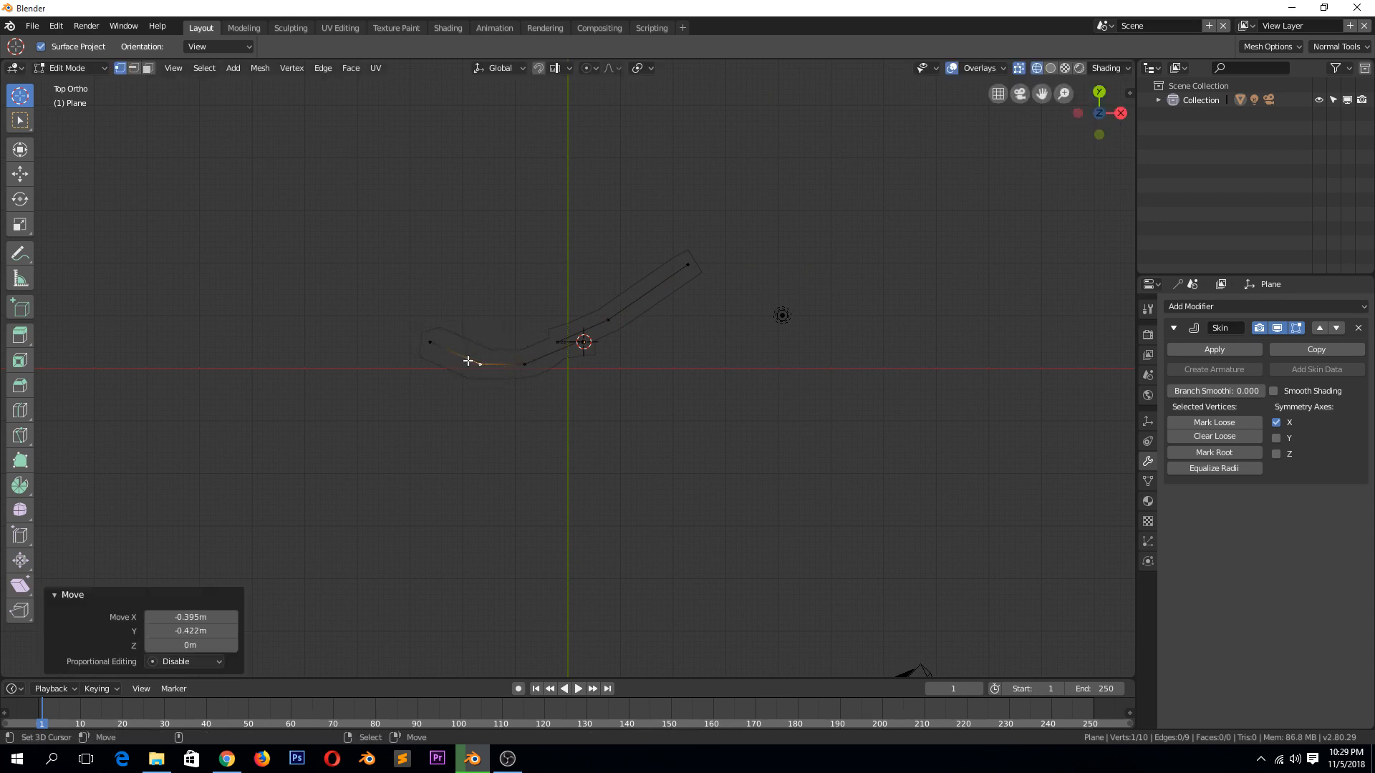
Extrude a new two-segment branch with a twig off the left arm and a twig off the right branch.
key("e")
left_click(481, 293)
key("e")
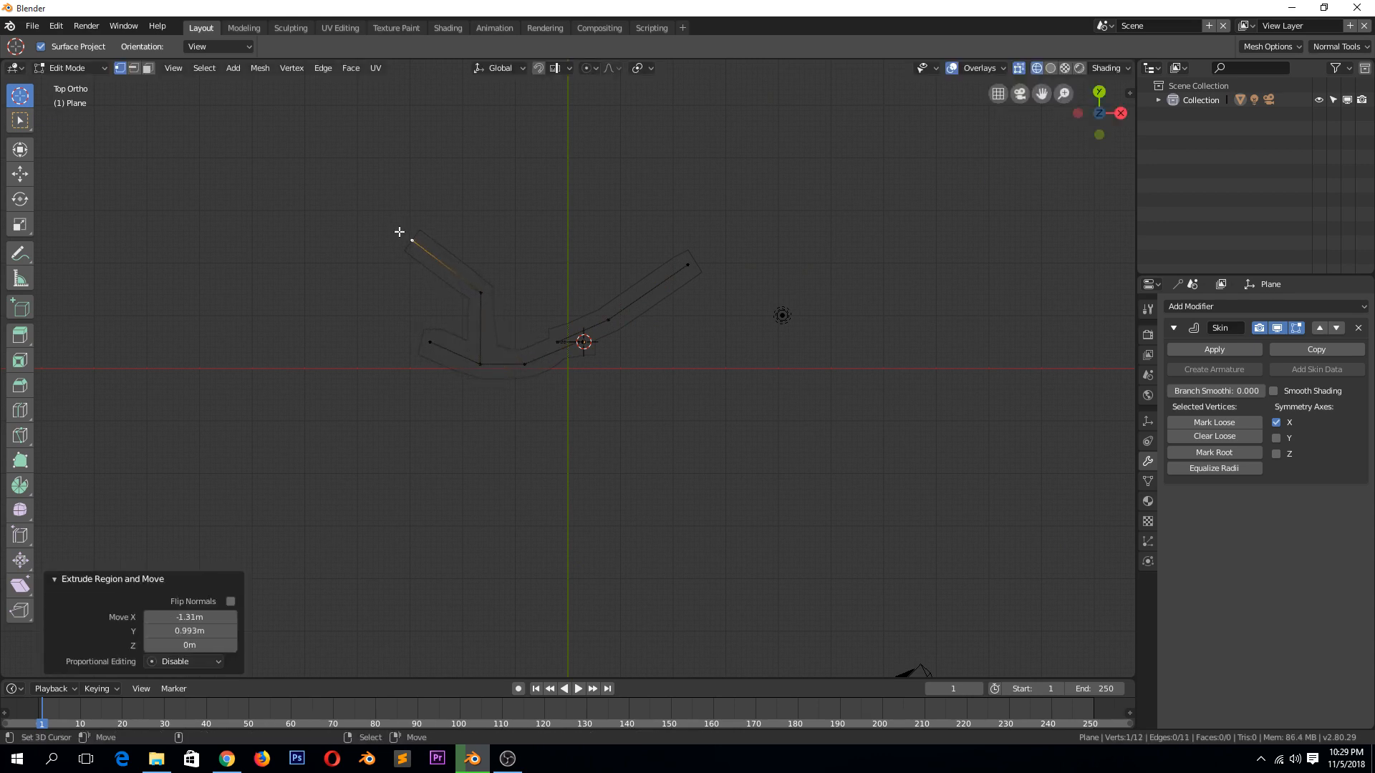
left_click(414, 239)
left_click(485, 280)
key("e")
left_click(508, 253)
left_click(608, 319)
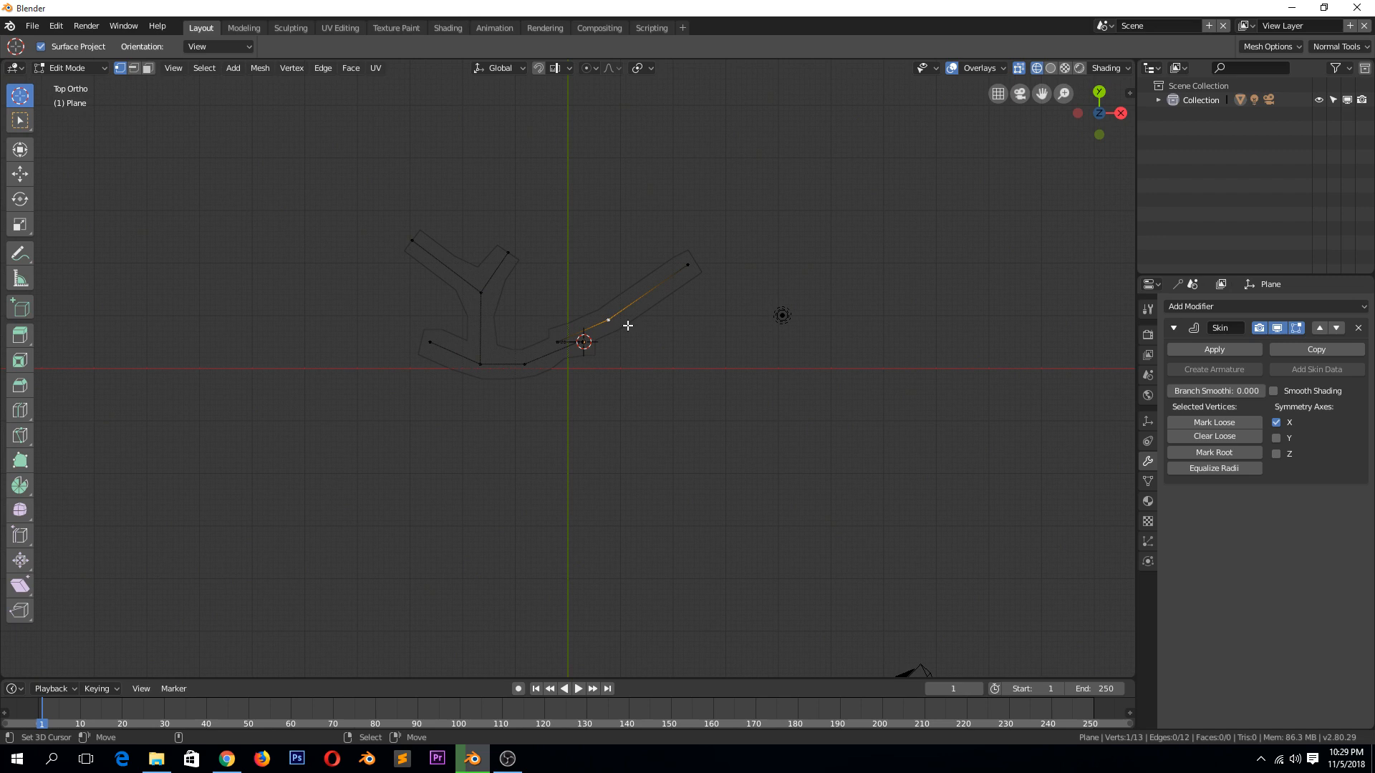
key("e")
left_click(670, 325)
key("e")
left_click(715, 301)
From the front, reposition a branch tip, extend the left branch upward, and return to Object Mode.
key("KP_1")
key("g")
left_click(732, 177)
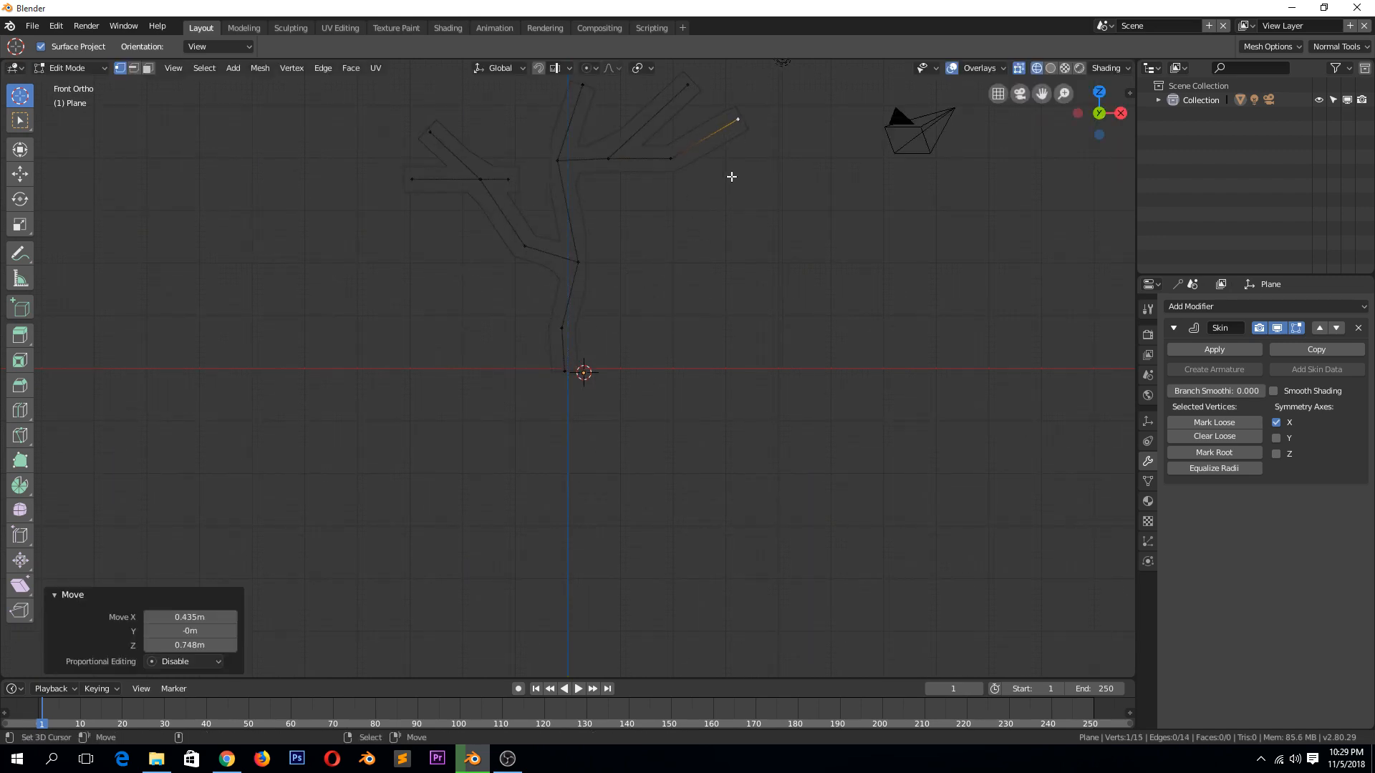
left_click(501, 177)
key("g")
left_click(512, 130)
left_click(428, 139)
key("g")
scroll(441, 151, "down", 1)
key("e")
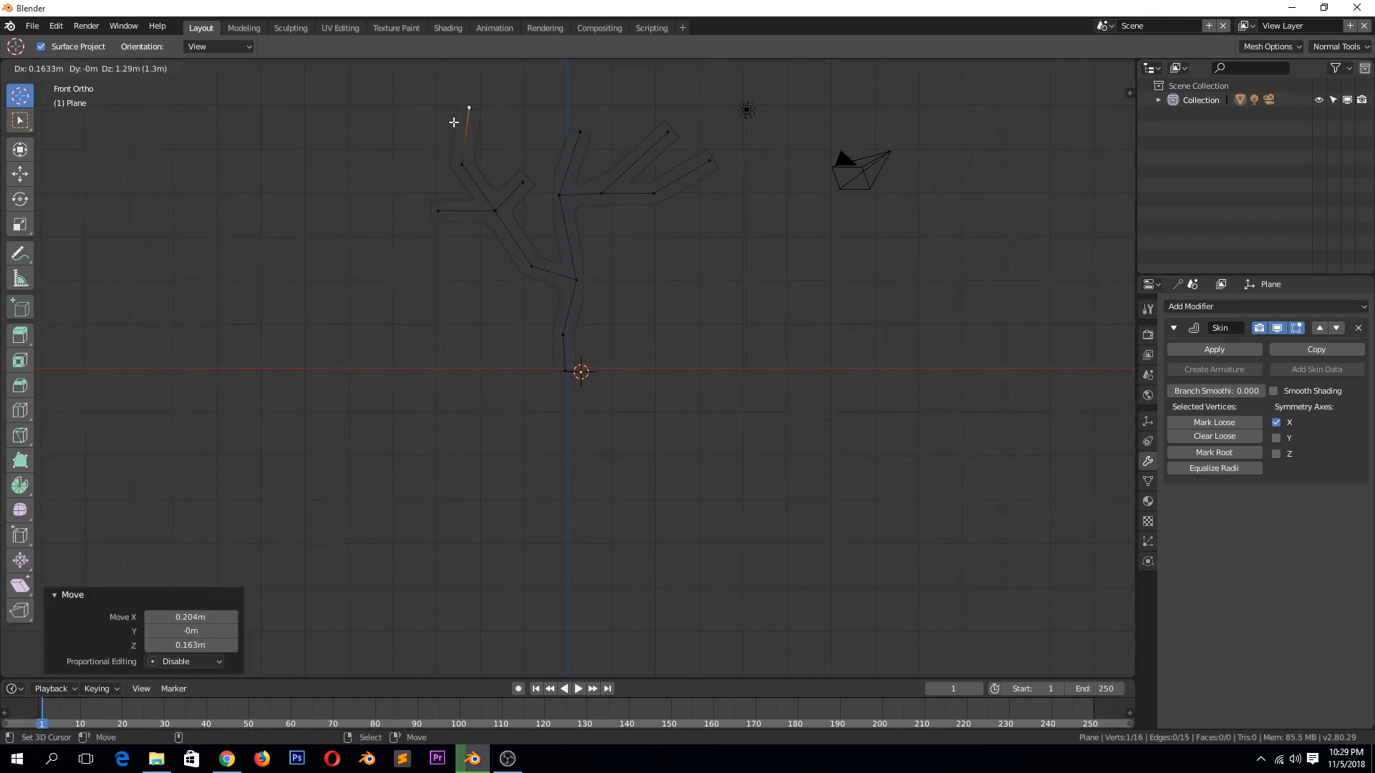
left_click(453, 123)
key("Tab")
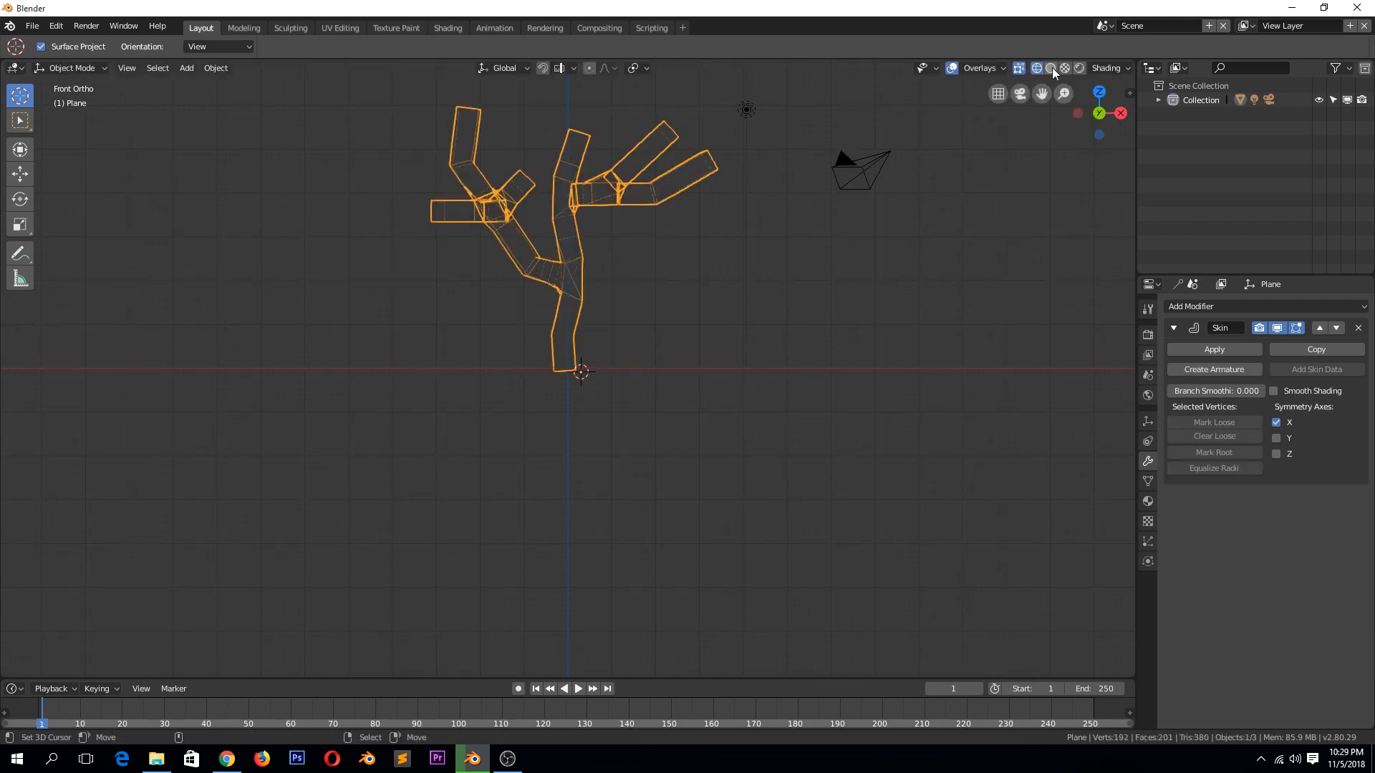
In Solid shading, apply the Skin modifier to make the tree real geometry and enter Edit Mode.
left_click(1053, 68)
mouse_move(744, 212)
middle_mouse_down()
mouse_move(615, 200)
mouse_move(733, 186)
mouse_move(582, 195)
mouse_move(505, 172)
mouse_move(560, 171)
middle_mouse_up()
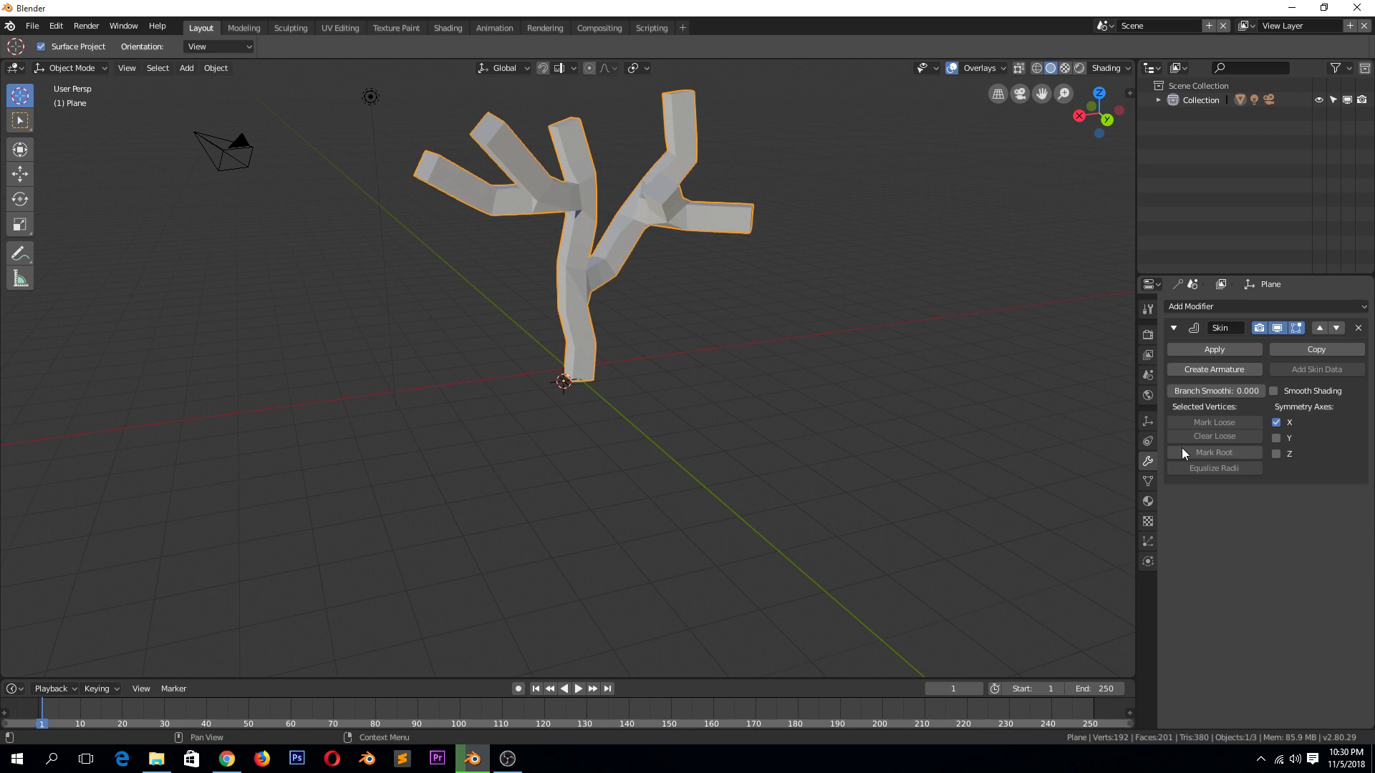
left_click(1214, 349)
key("Tab")
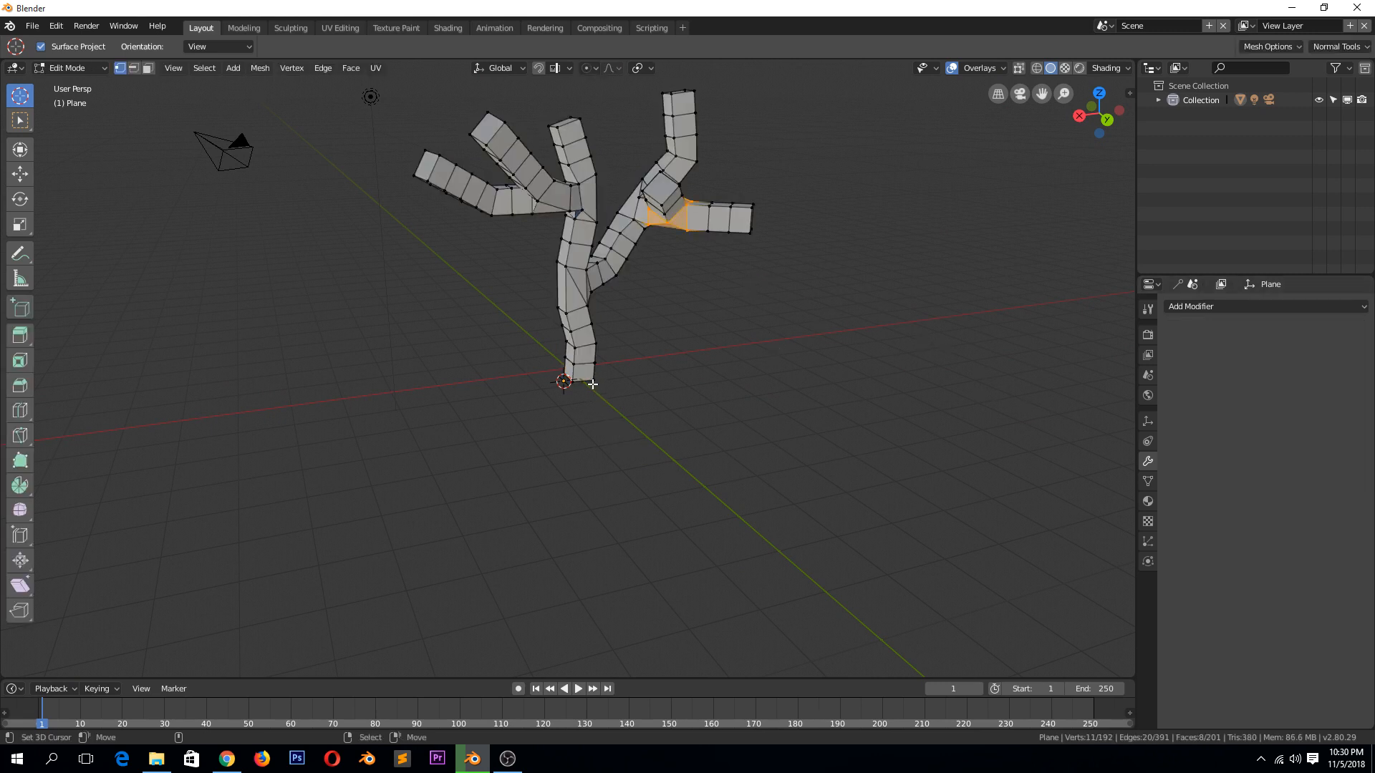
mouse_move(709, 382)
middle_mouse_down()
mouse_move(877, 345)
mouse_move(838, 363)
middle_mouse_up()
scroll(743, 376, "up", 3)
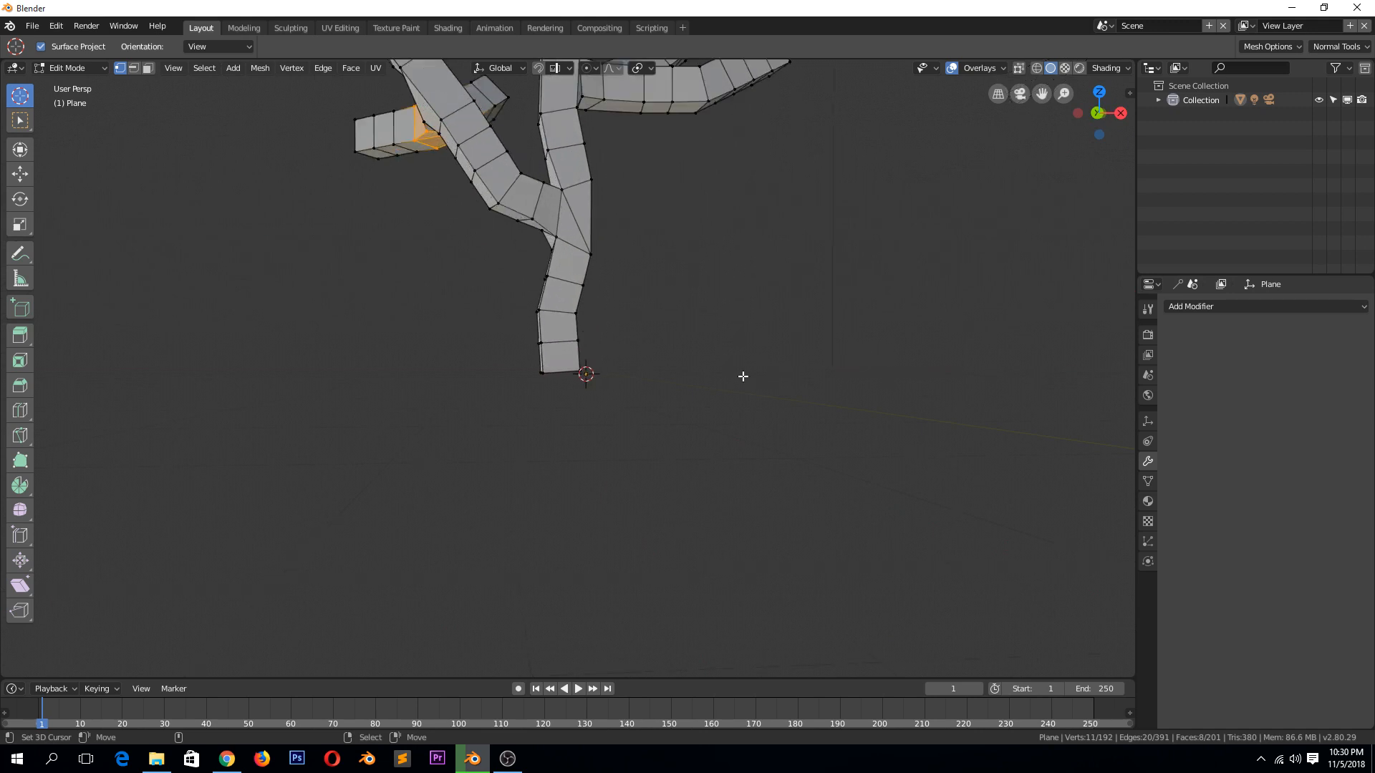
key("KP_1")
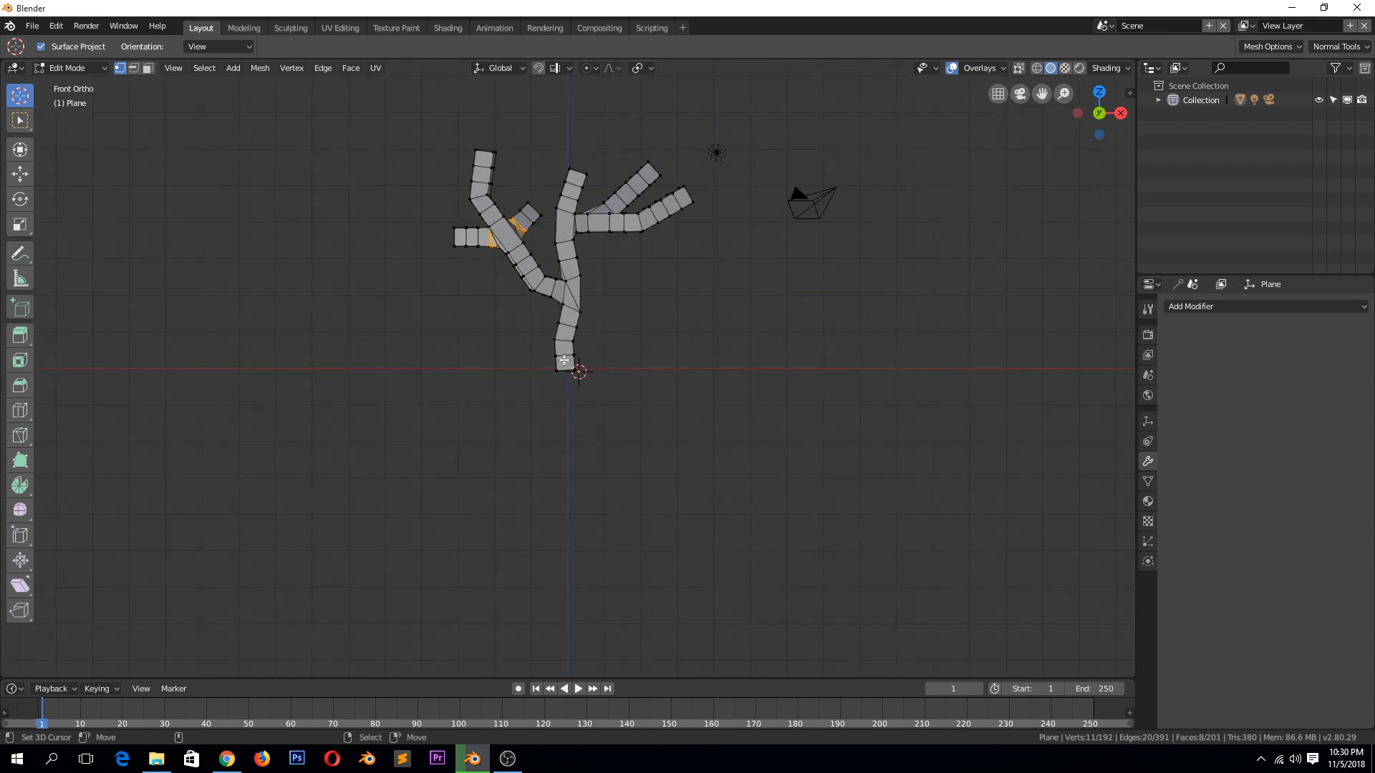
middle_click_drag(670, 204, 851, 408)
Select the whole mesh, shrink it slightly along normals with Alt+S, then switch to Face select mode.
key("a")
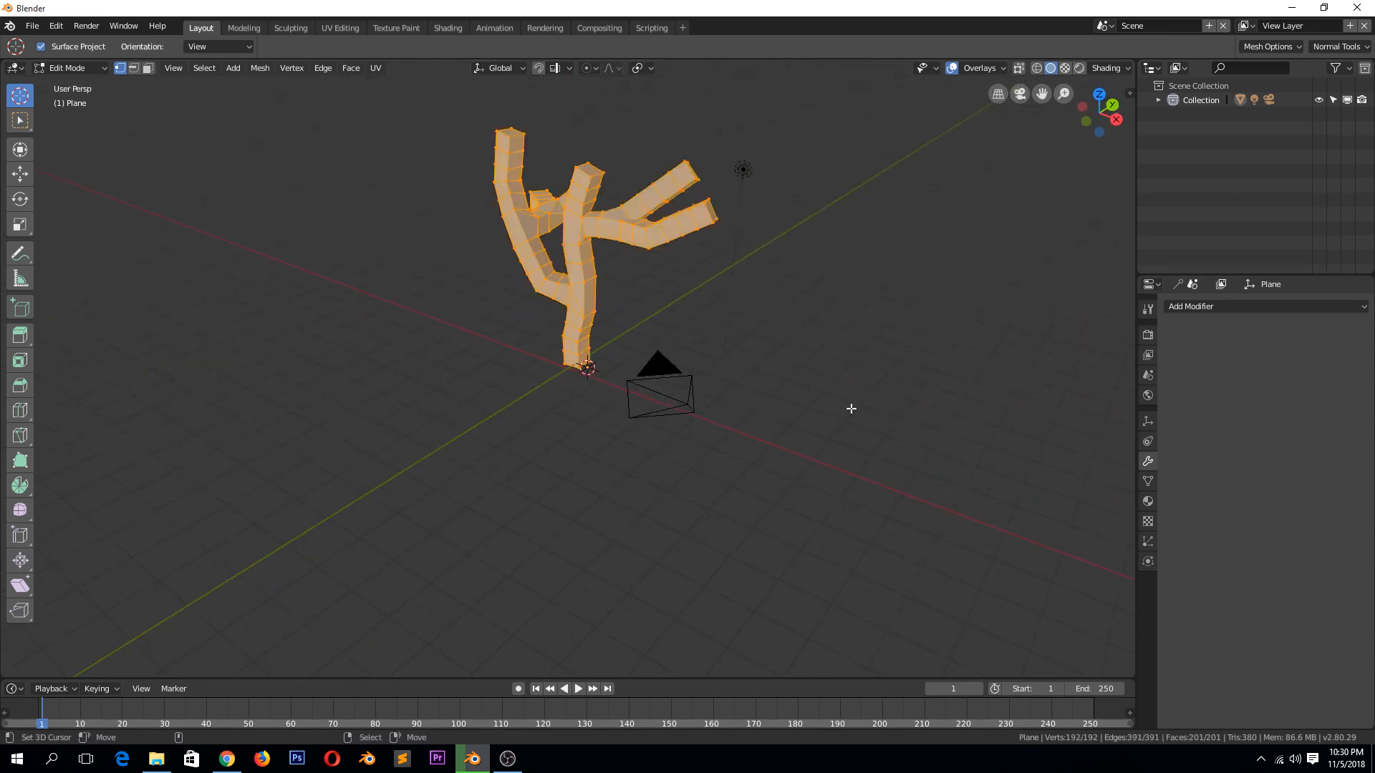
key("alt+s")
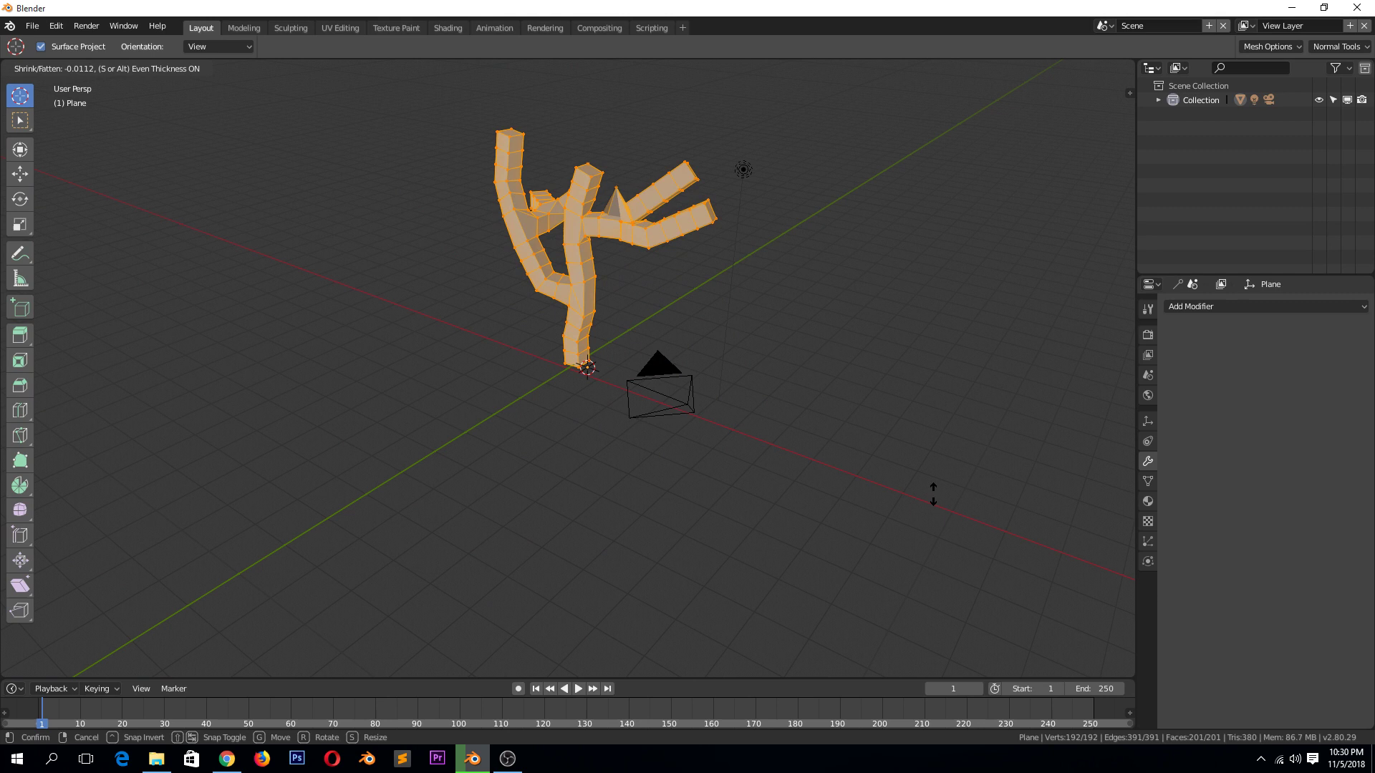
left_click(933, 495)
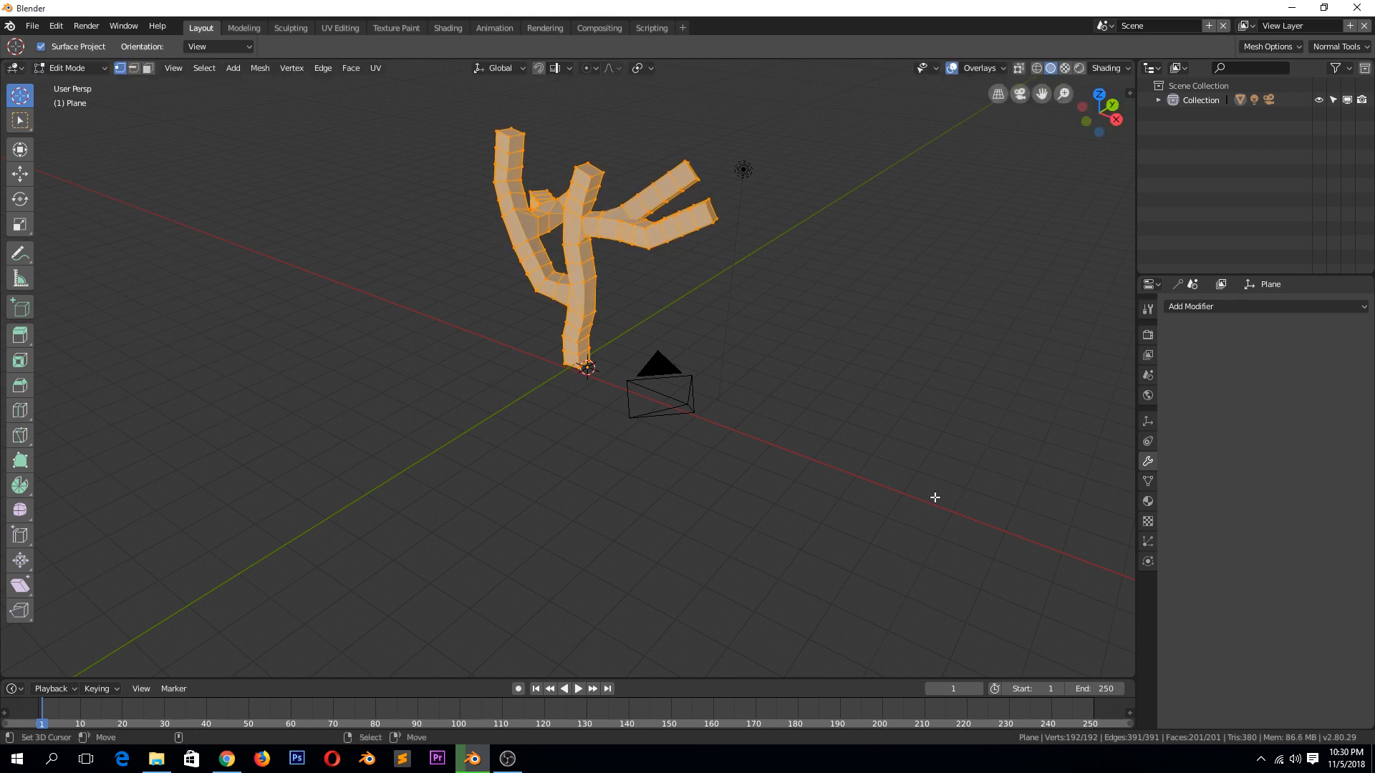
mouse_move(934, 494)
middle_mouse_down()
mouse_move(685, 443)
mouse_move(933, 491)
middle_mouse_up()
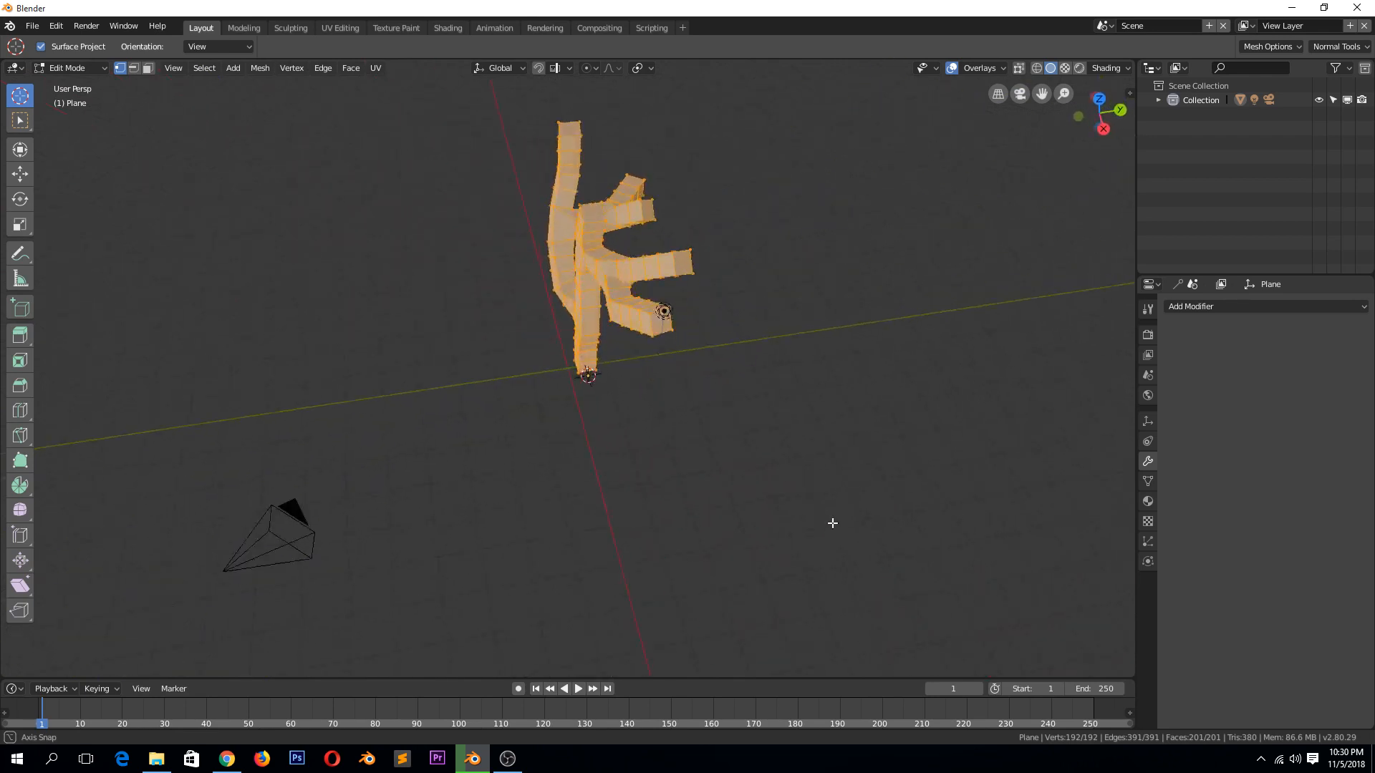
scroll(787, 473, "up", 3)
key("KP_1")
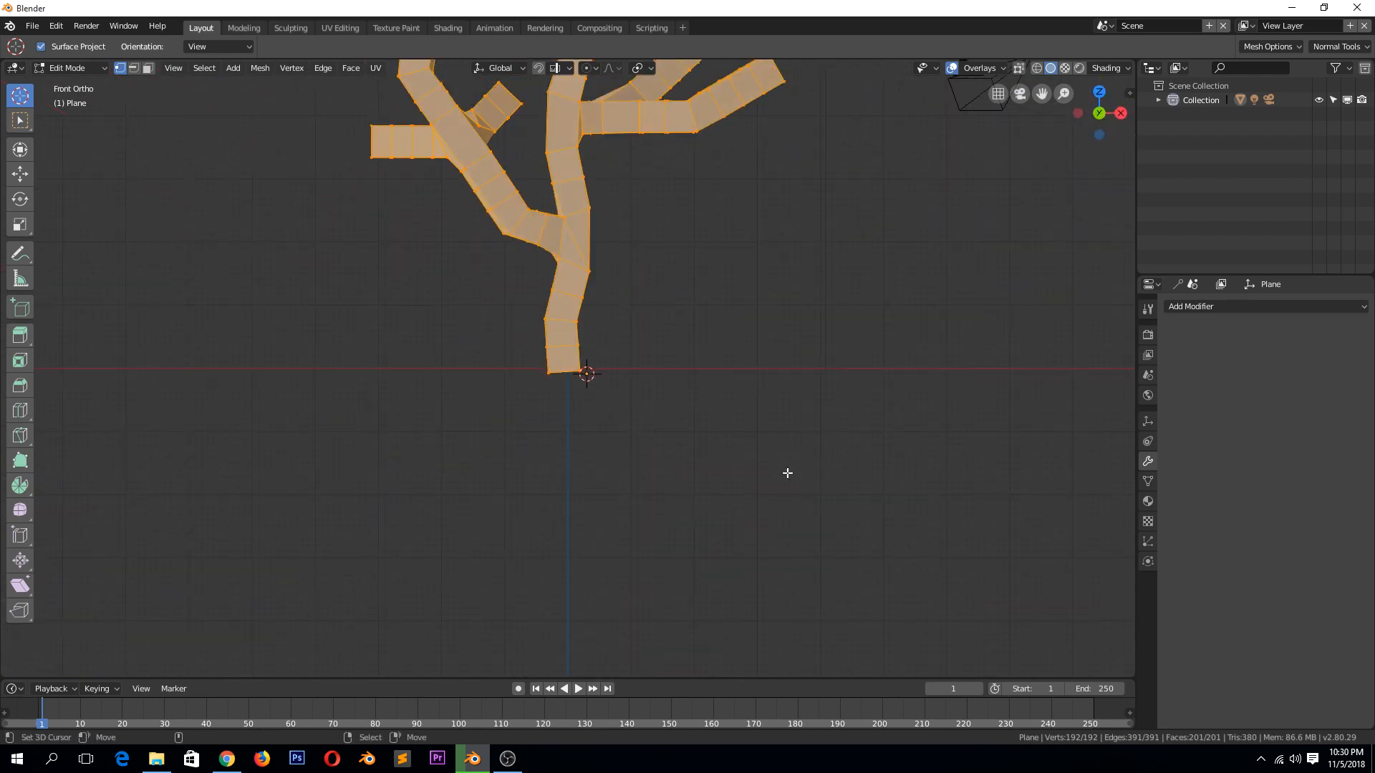
middle_click_drag(594, 401, 483, 269)
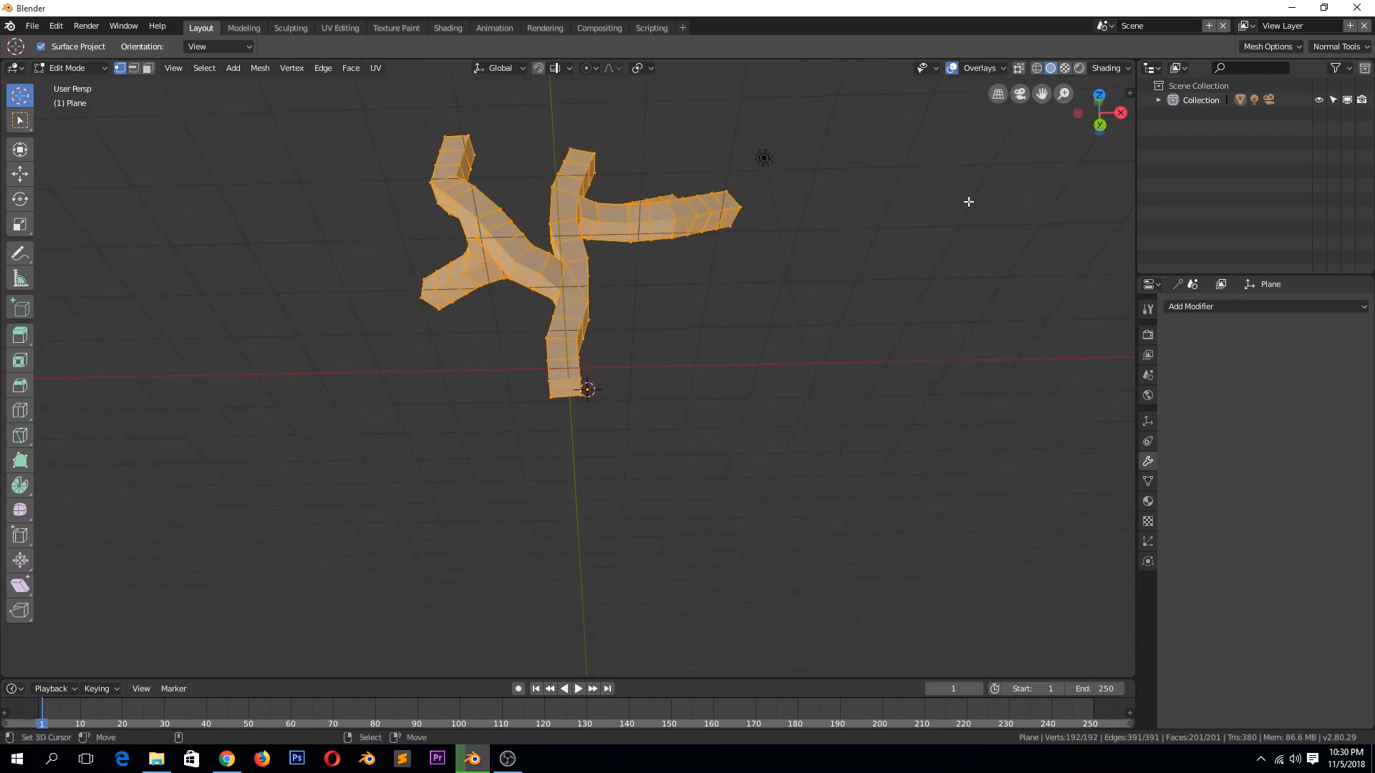
left_click(147, 68)
Select the trunk's bottom face, change the pivot point and proportional falloff, and scale the base wider.
left_click(577, 390)
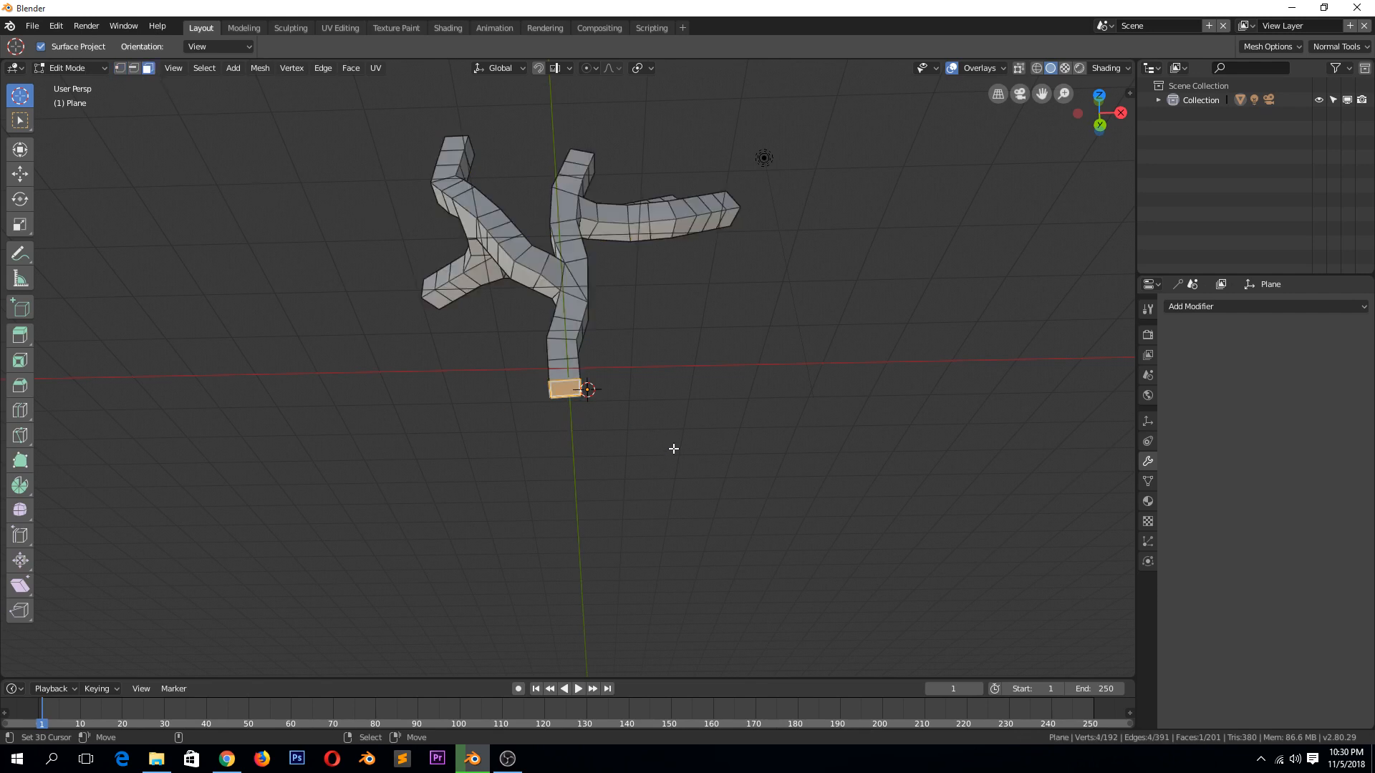
key("KP_1")
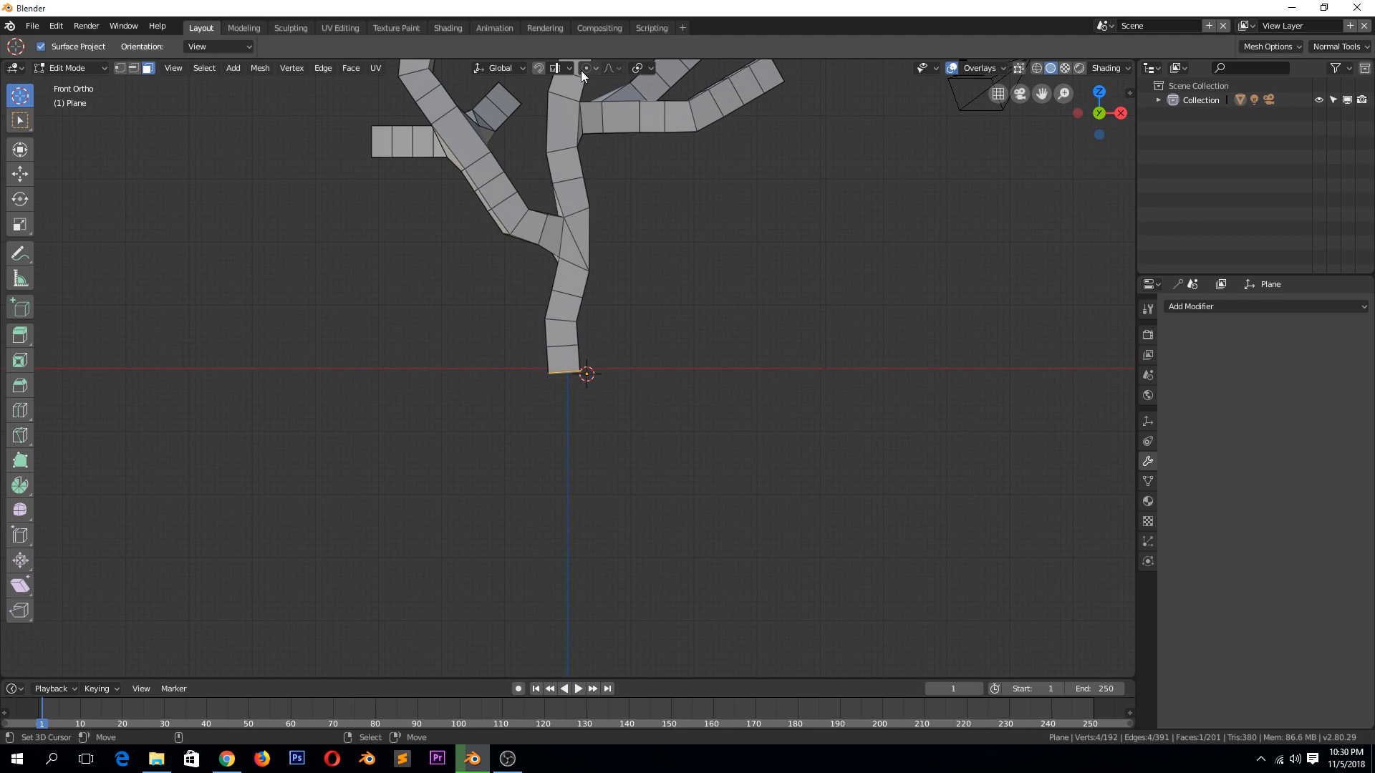
left_click(584, 69)
left_click(609, 104)
key("s")
scroll(663, 383, "up", 5)
scroll(741, 435, "up", 2)
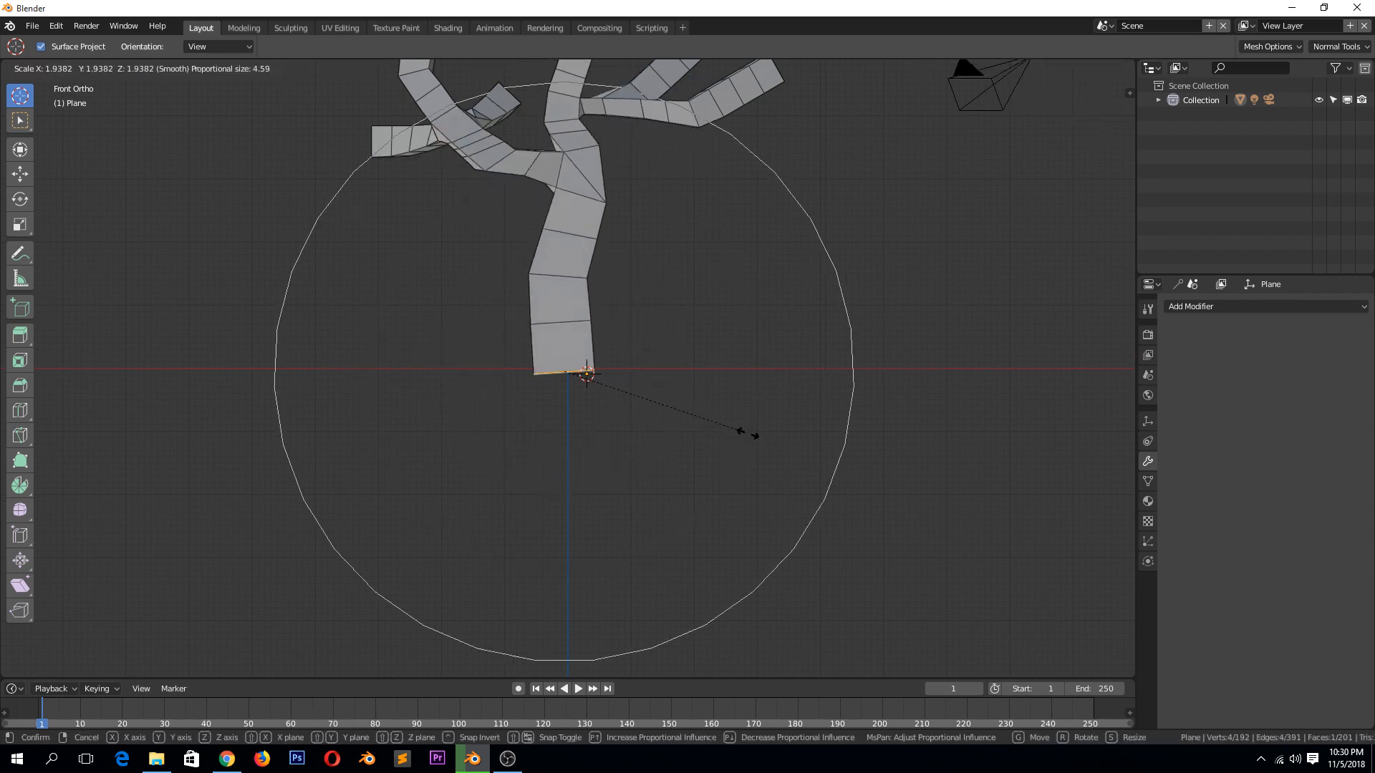
left_click(746, 432)
scroll(747, 433, "down", 2)
key("s")
scroll(752, 430, "up", 3)
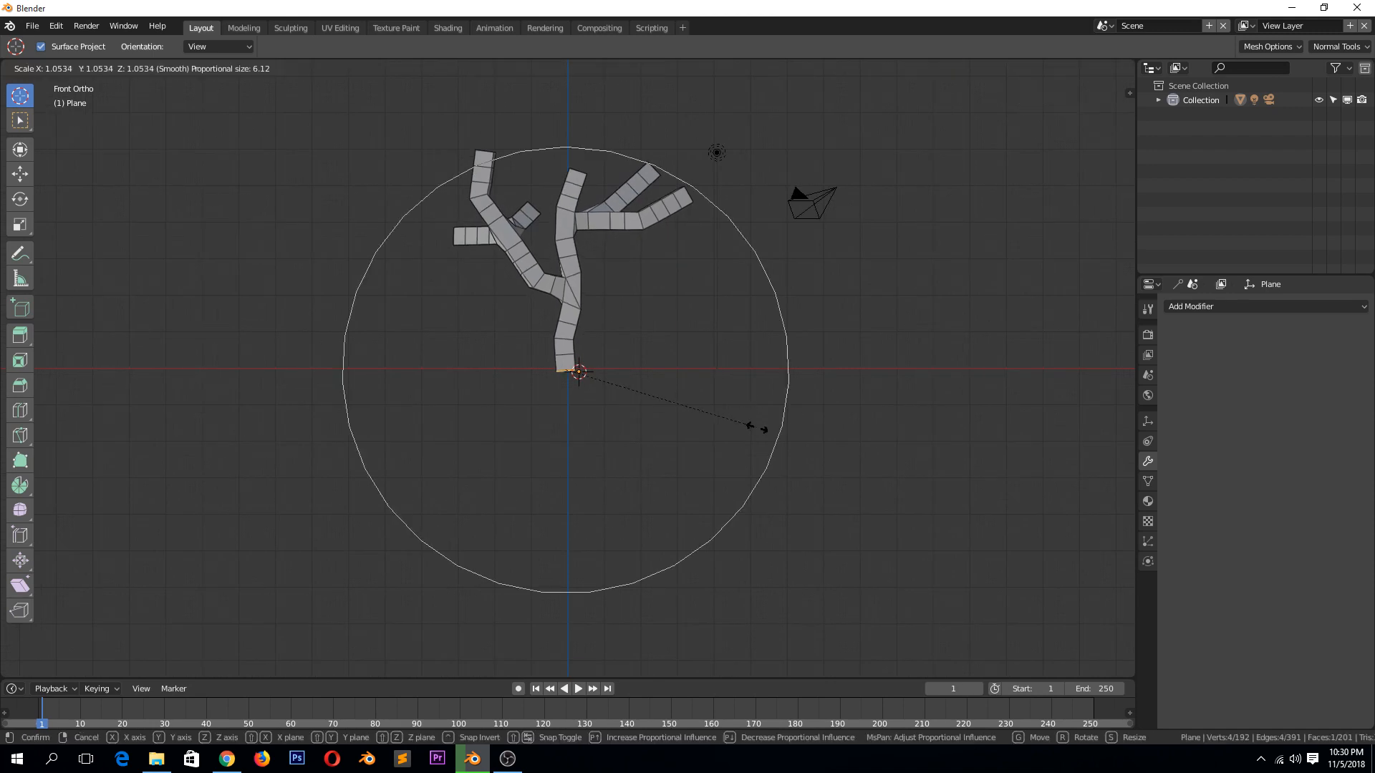
scroll(757, 428, "down", 3)
scroll(757, 428, "down", 2)
right_click(756, 428)
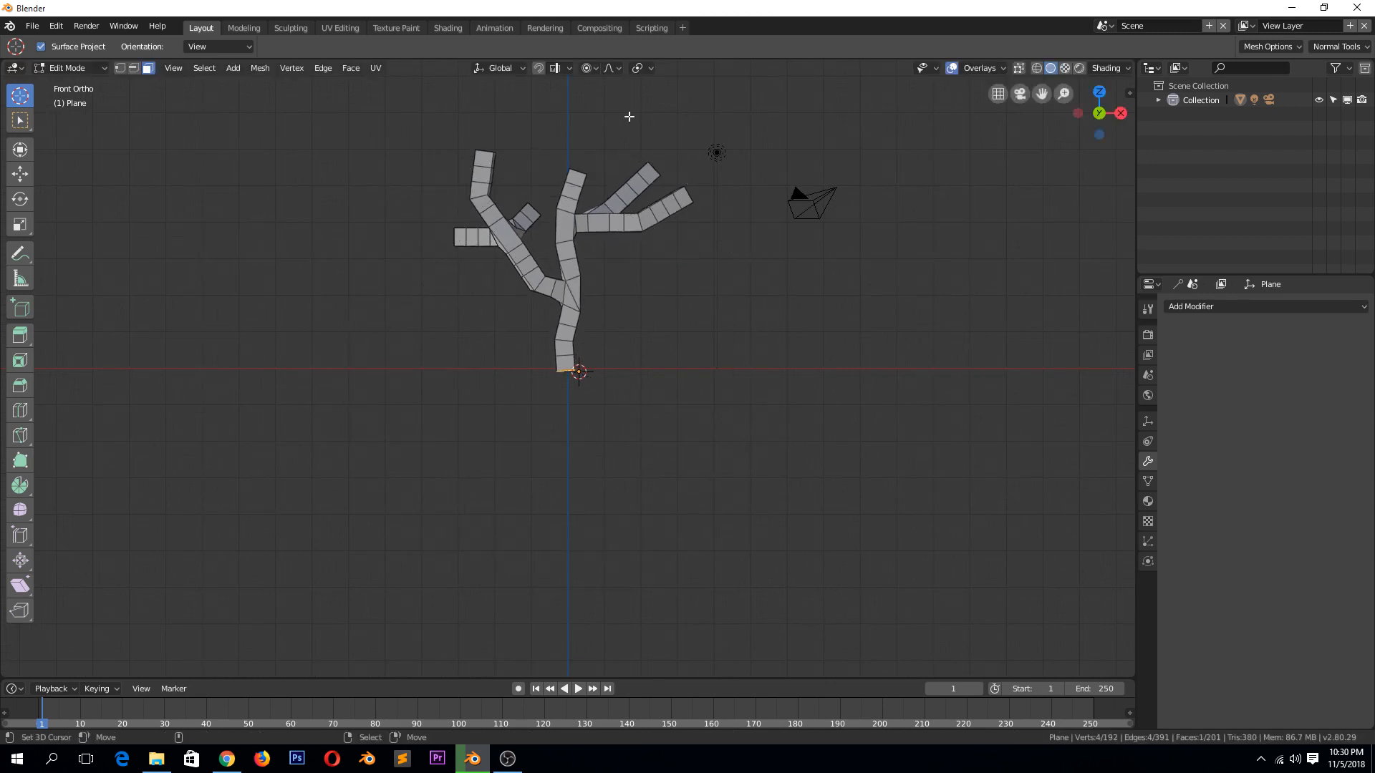
left_click(610, 68)
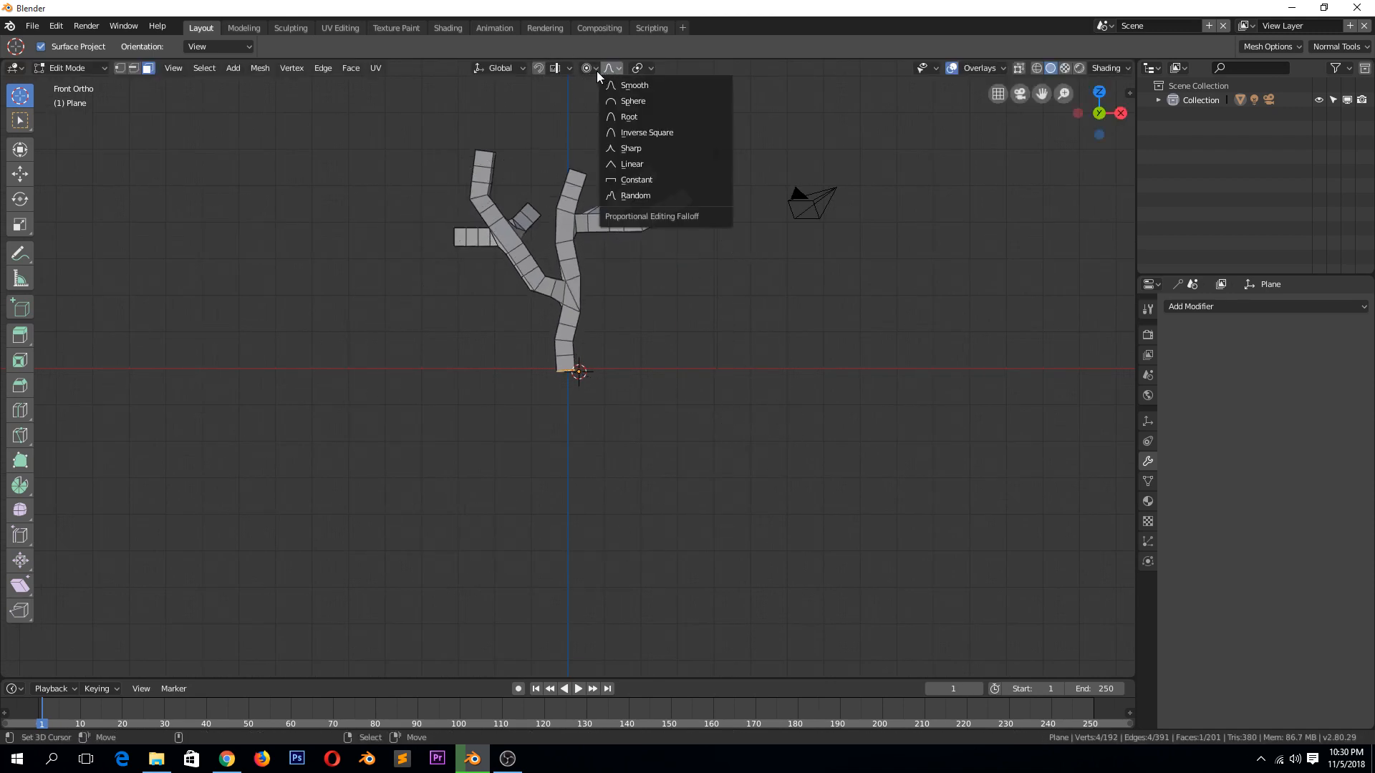
left_click(619, 132)
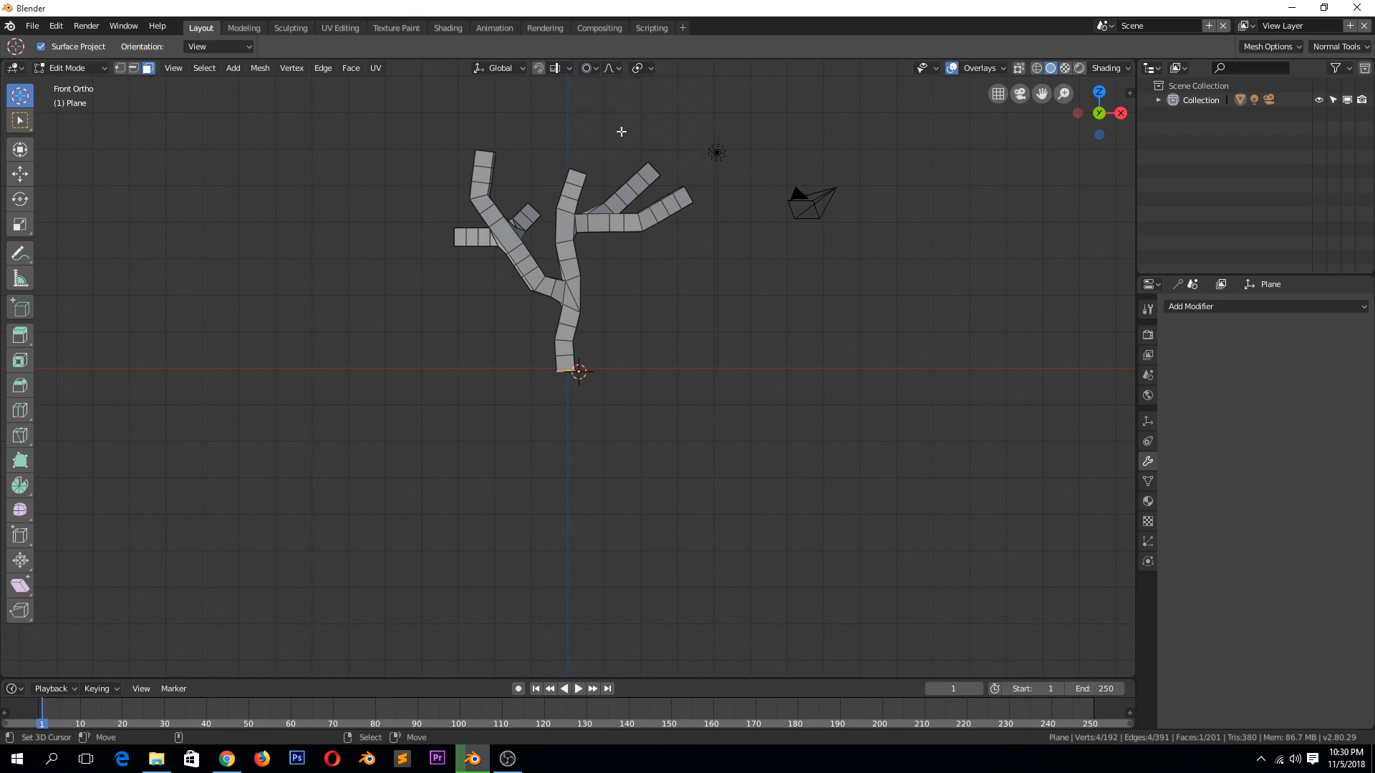
key("s")
scroll(629, 503, "up", 4)
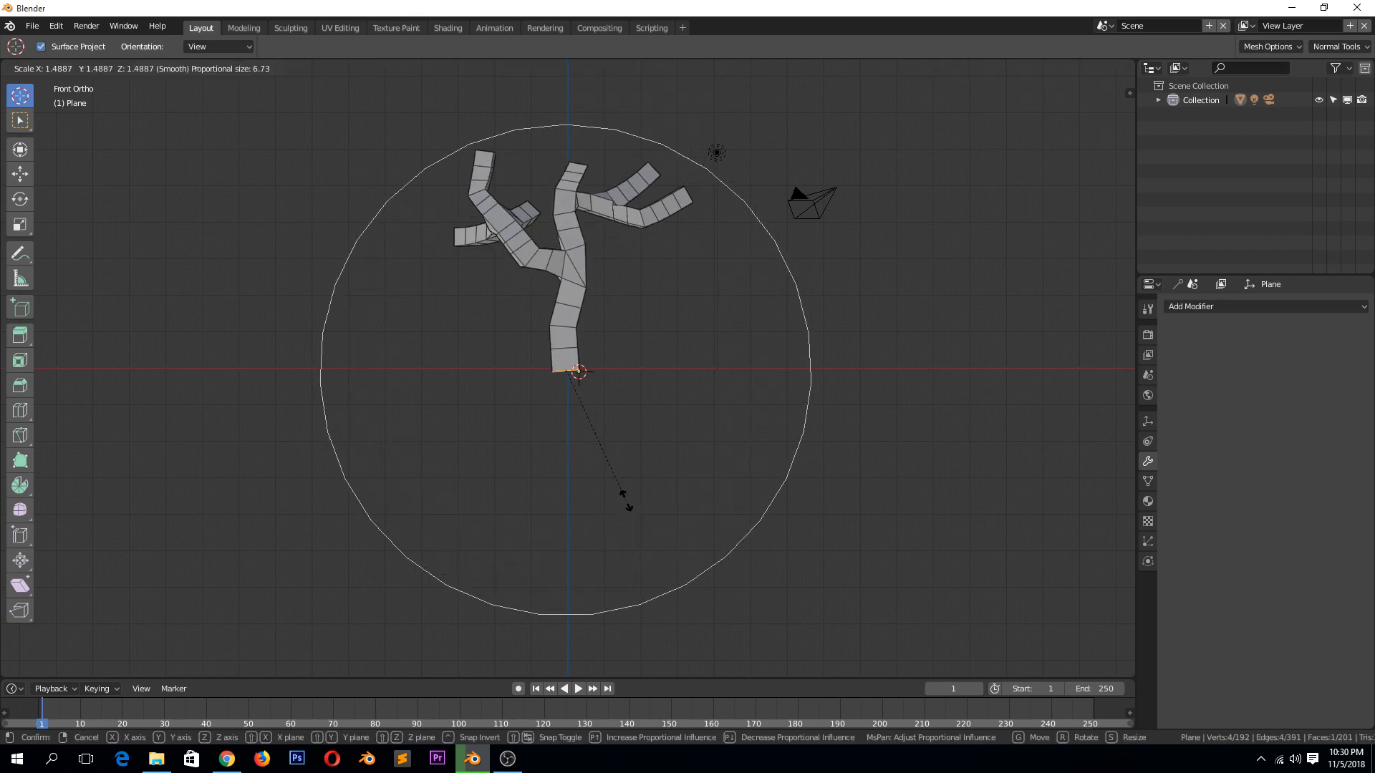
scroll(628, 503, "up", 2)
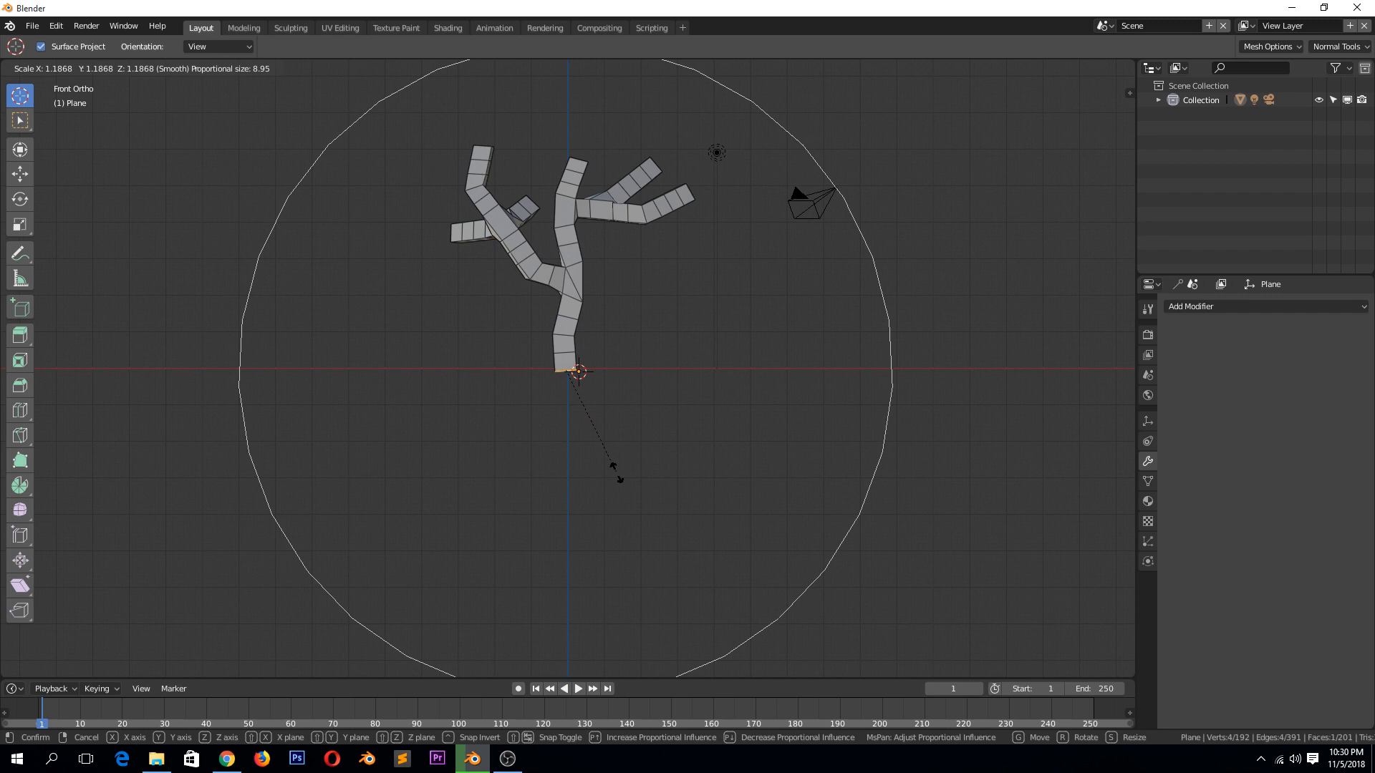
left_click(622, 404)
Taper the trunk's top tip and the right branch tip faces down to points with proportional scaling.
middle_click_drag(569, 167, 578, 162)
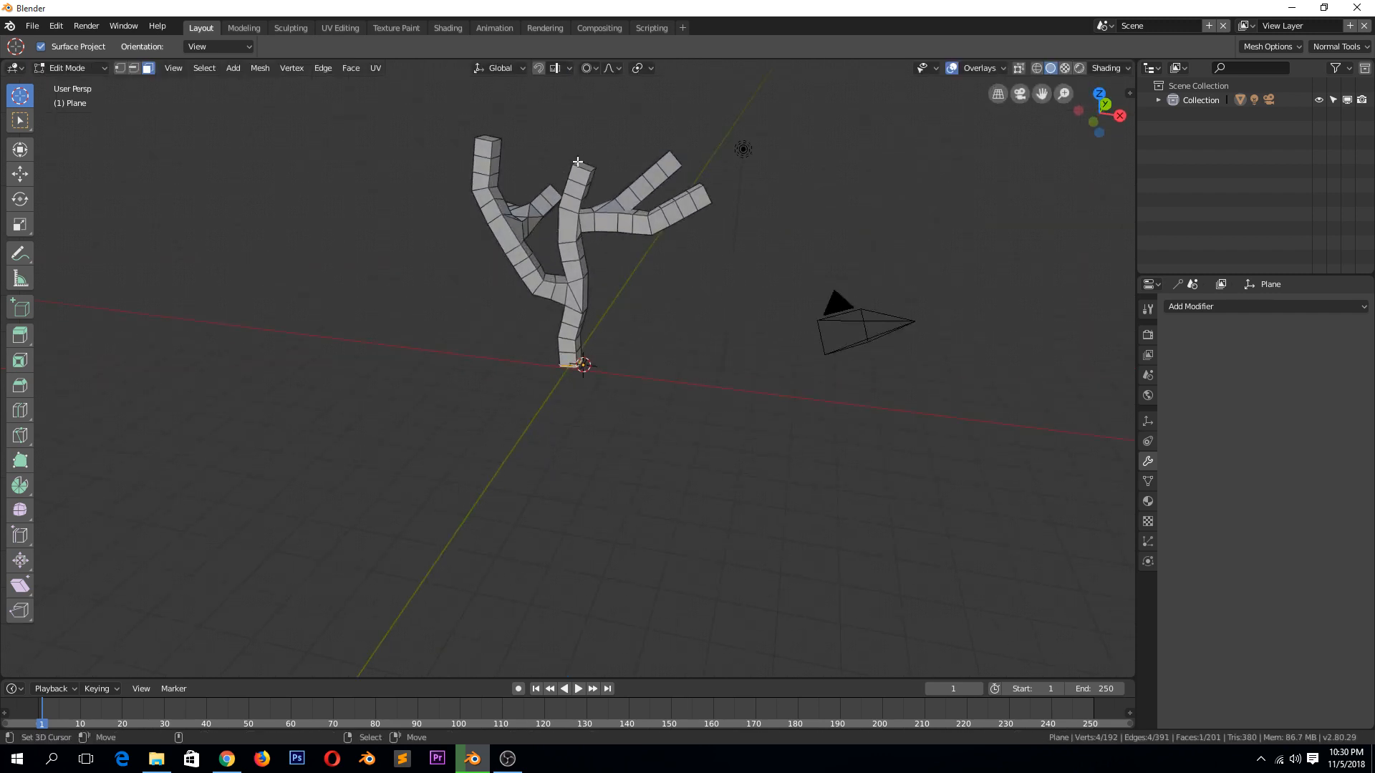
key("s")
scroll(646, 219, "down", 4)
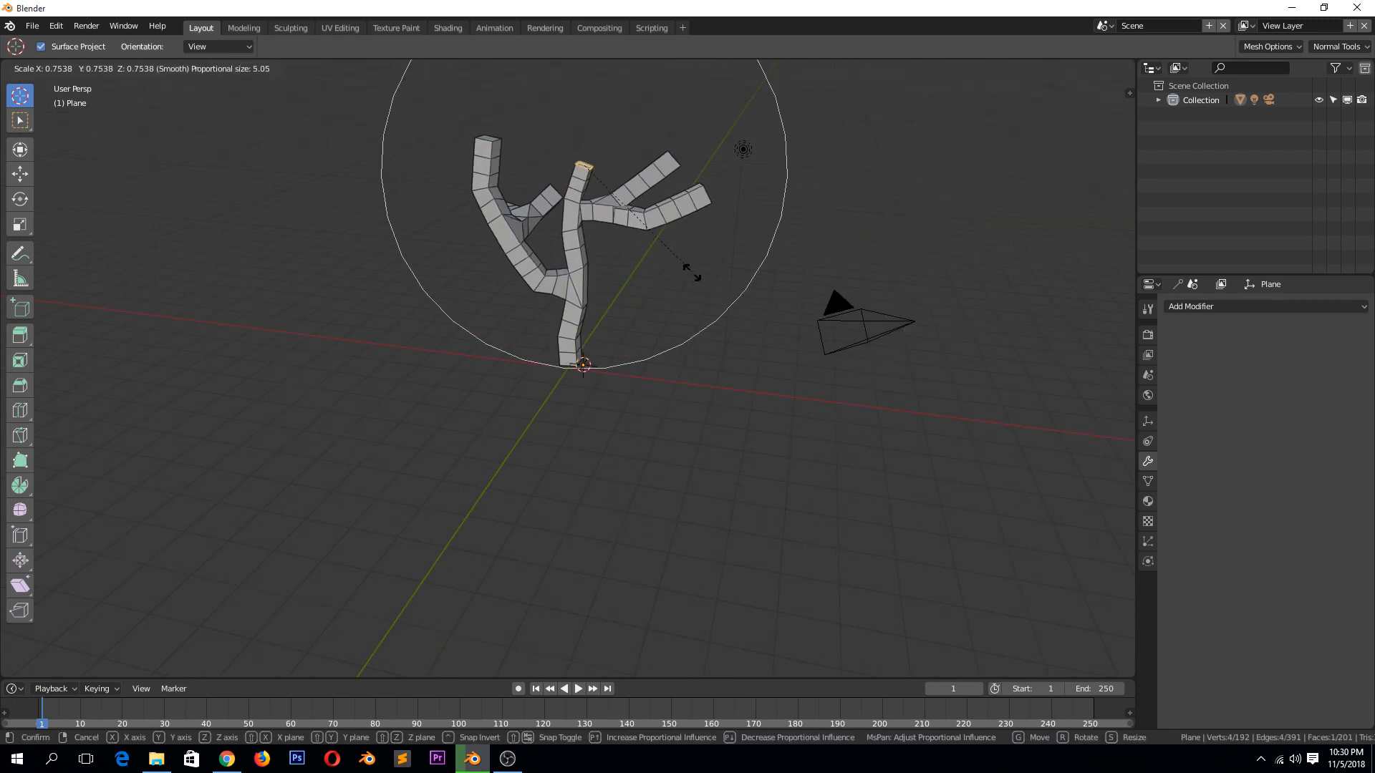
scroll(644, 219, "down", 2)
left_click(645, 220)
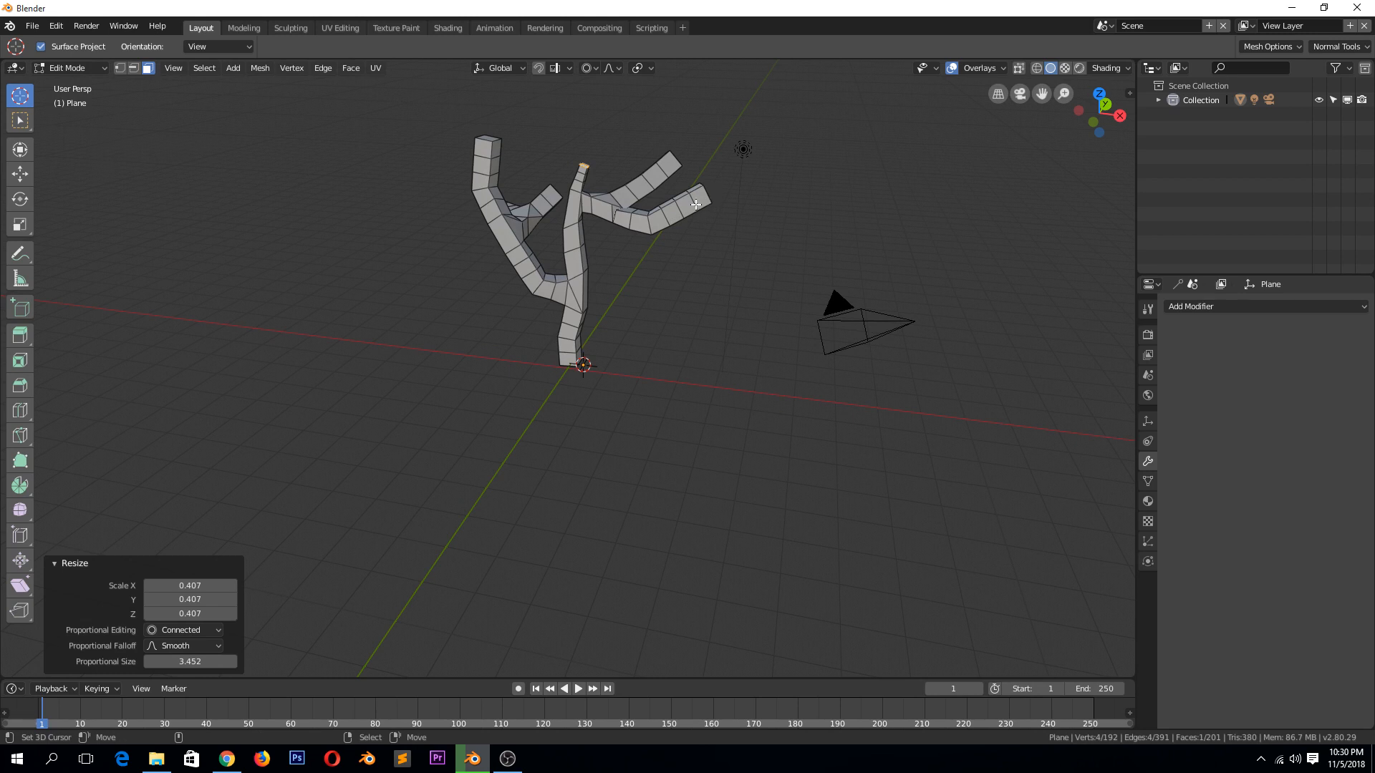
middle_click_drag(697, 204, 699, 215)
left_click(698, 220)
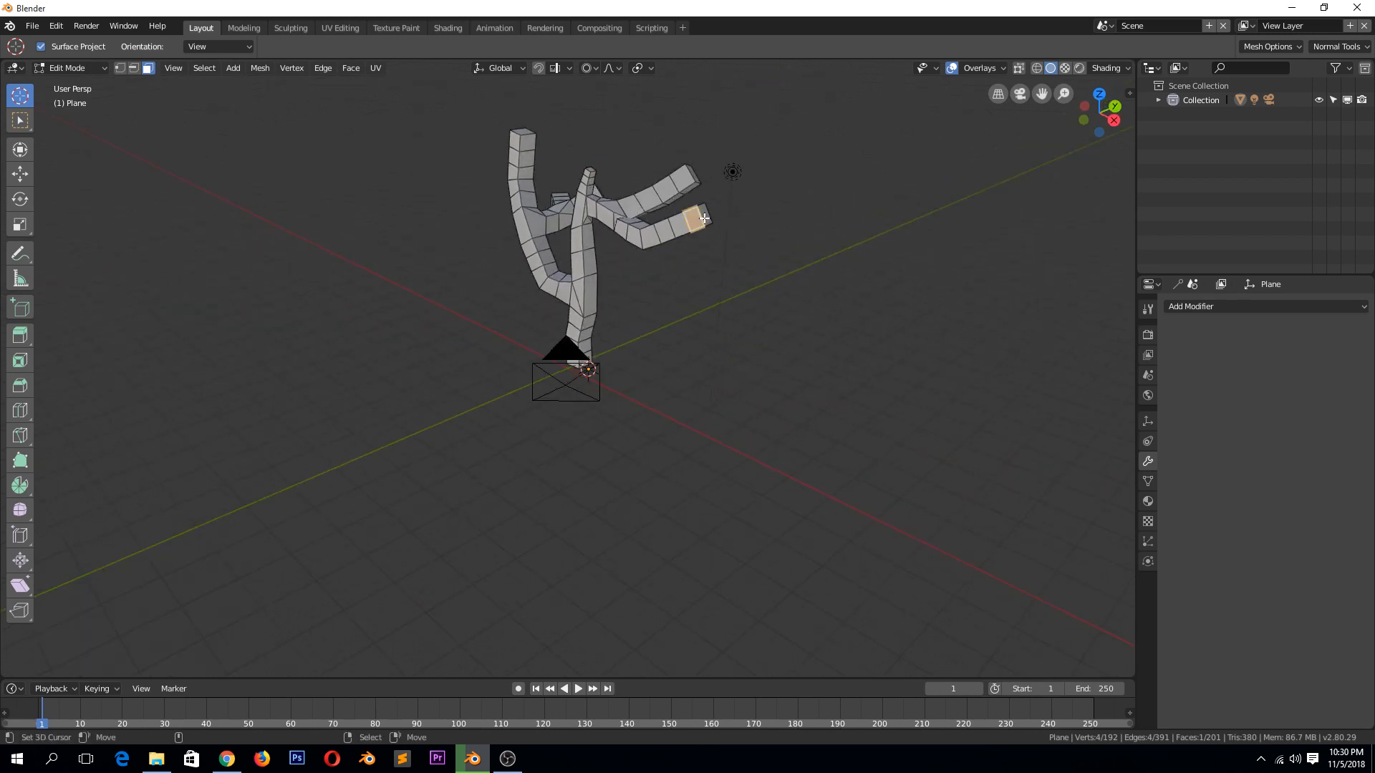
key("s")
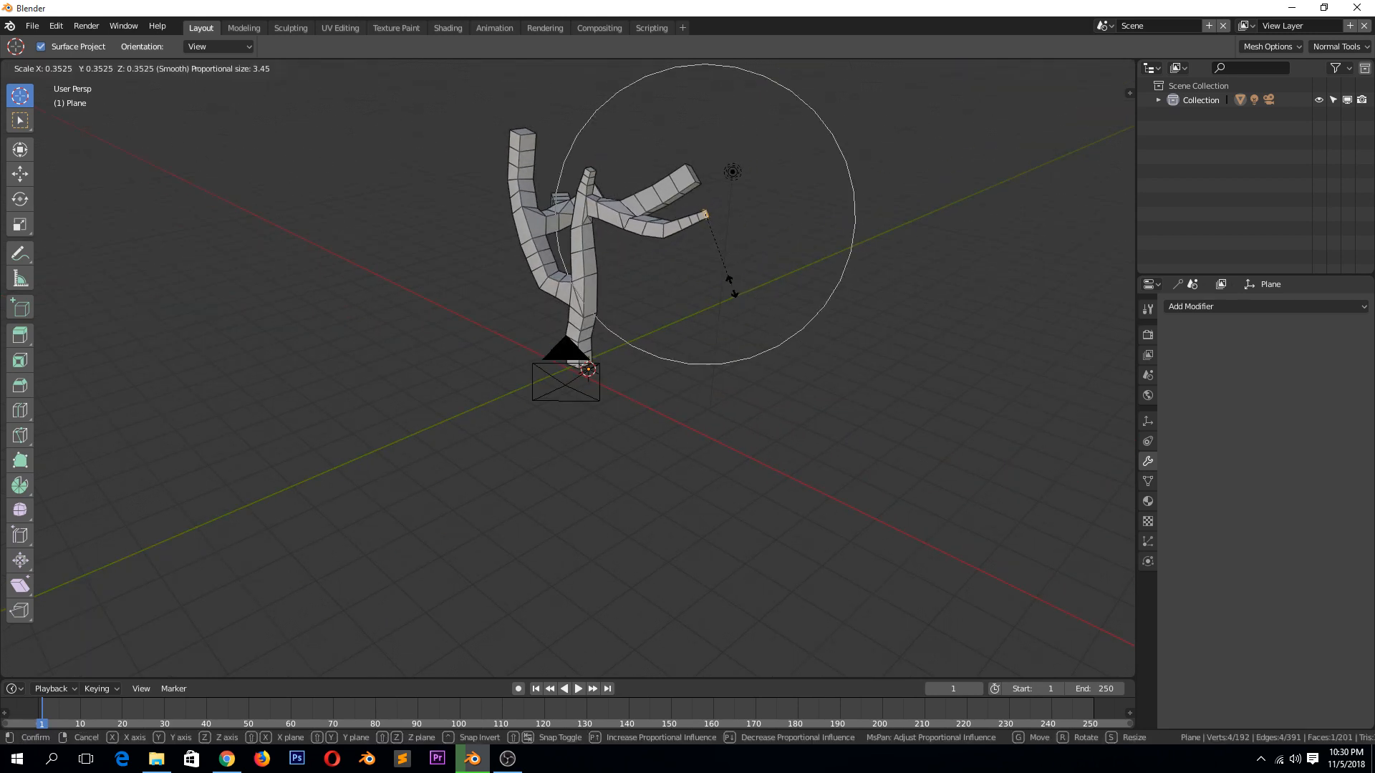
left_click(731, 285)
left_click(698, 172)
middle_click_drag(698, 193, 649, 218)
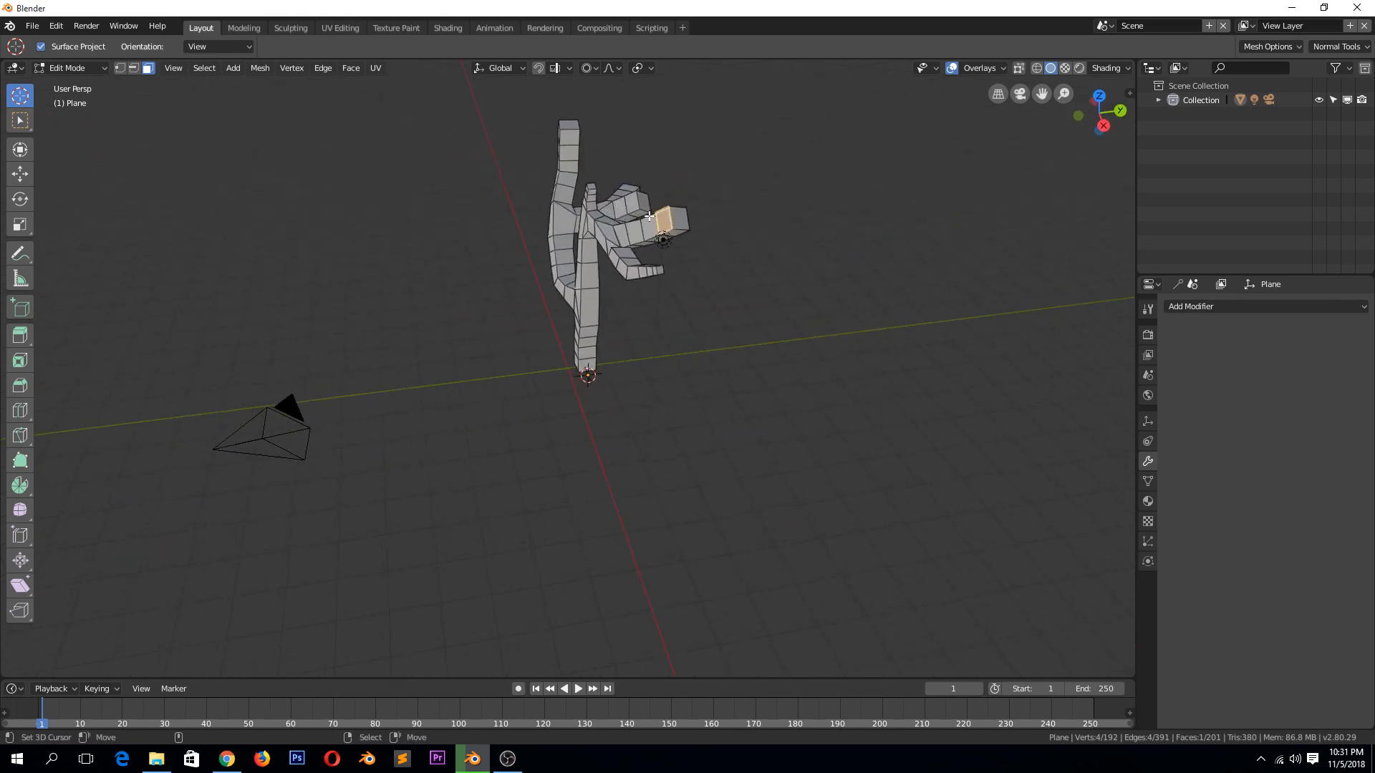
left_click(677, 219)
key("s")
left_click(731, 333)
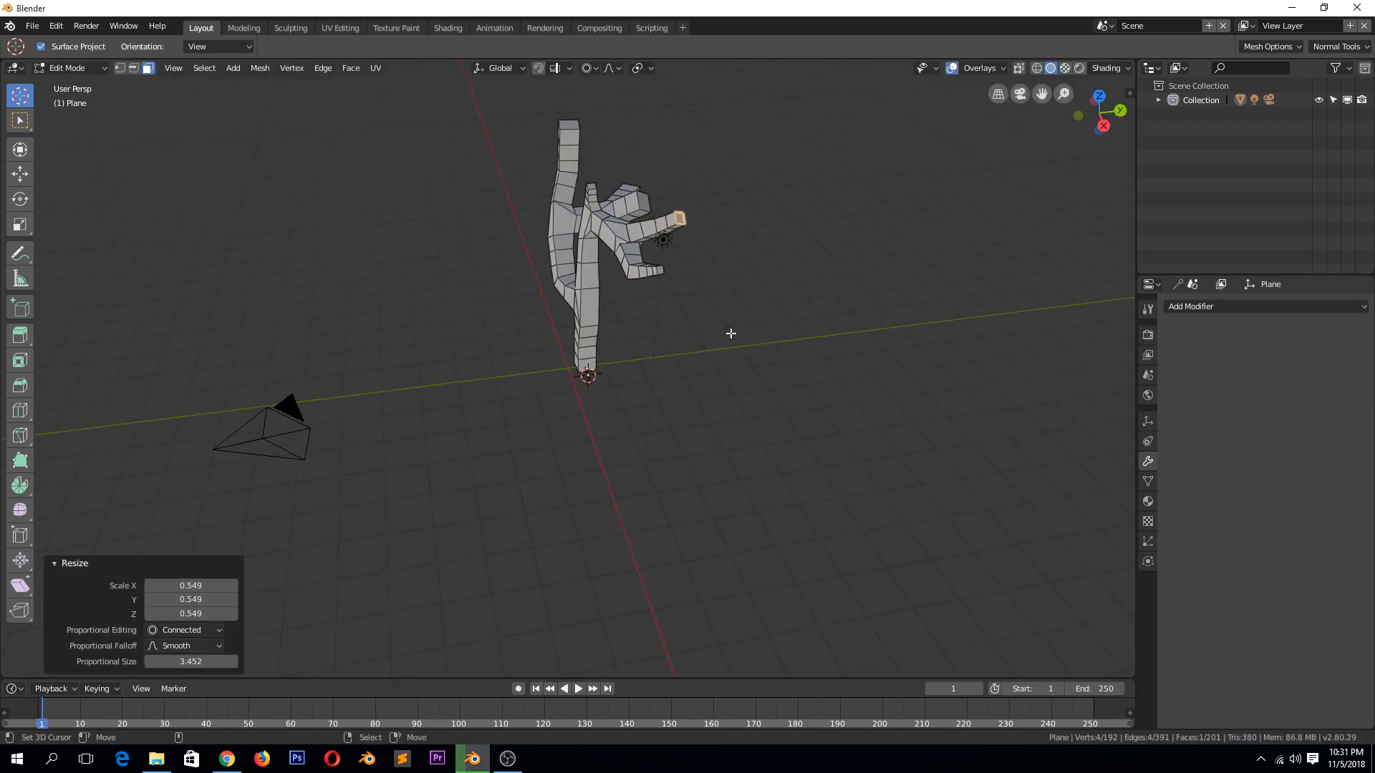
Taper the remaining three branch tip faces on the left side to points.
middle_click_drag(731, 333, 867, 338)
left_click(485, 180)
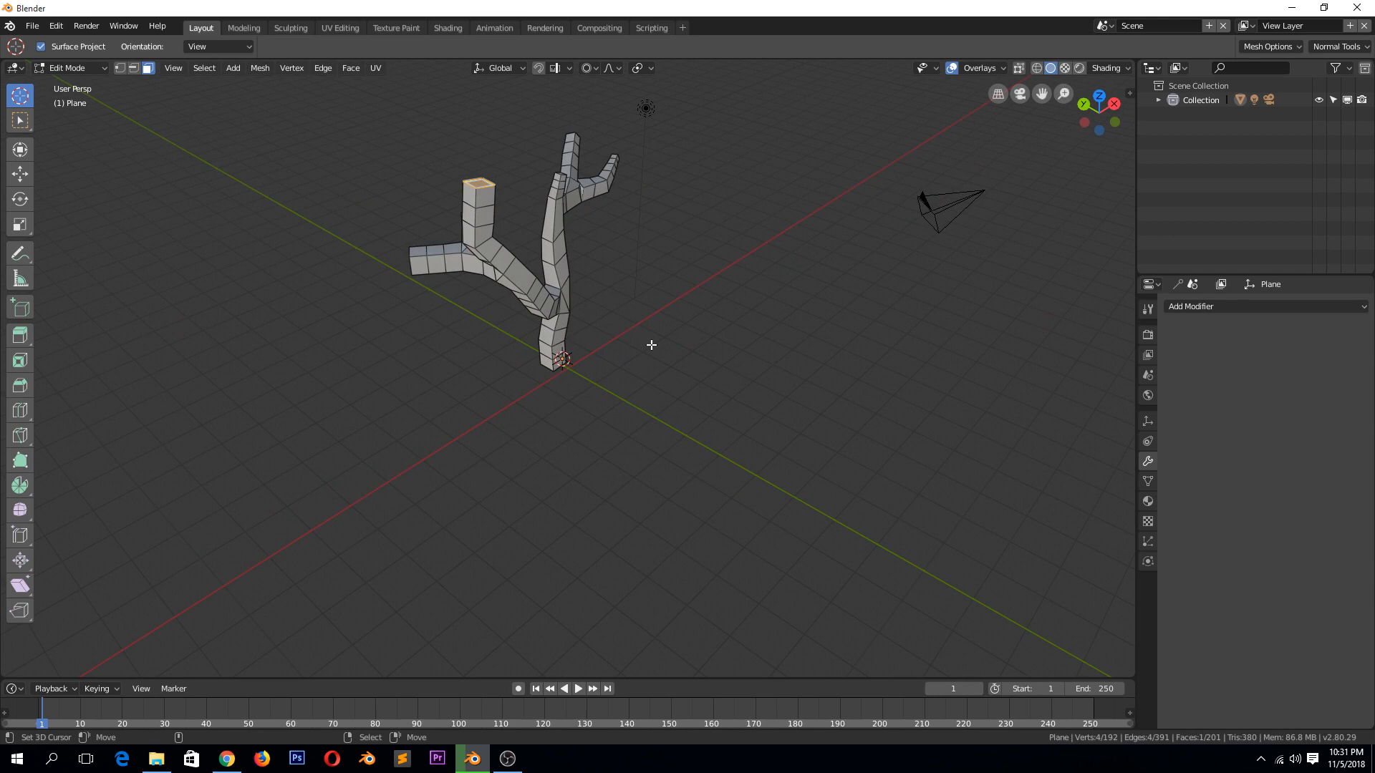
key("s")
left_click(536, 332)
middle_click_drag(537, 331, 709, 323)
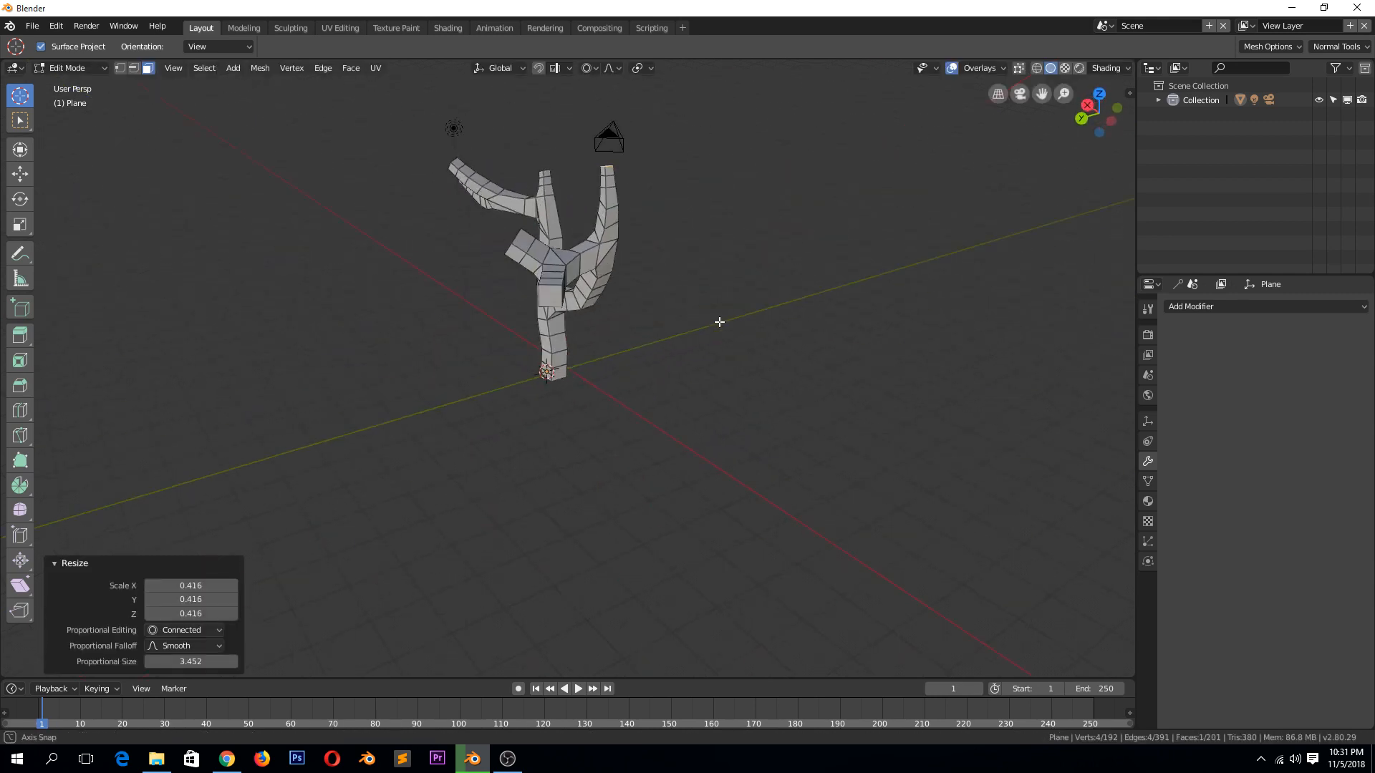
left_click(550, 296)
key("s")
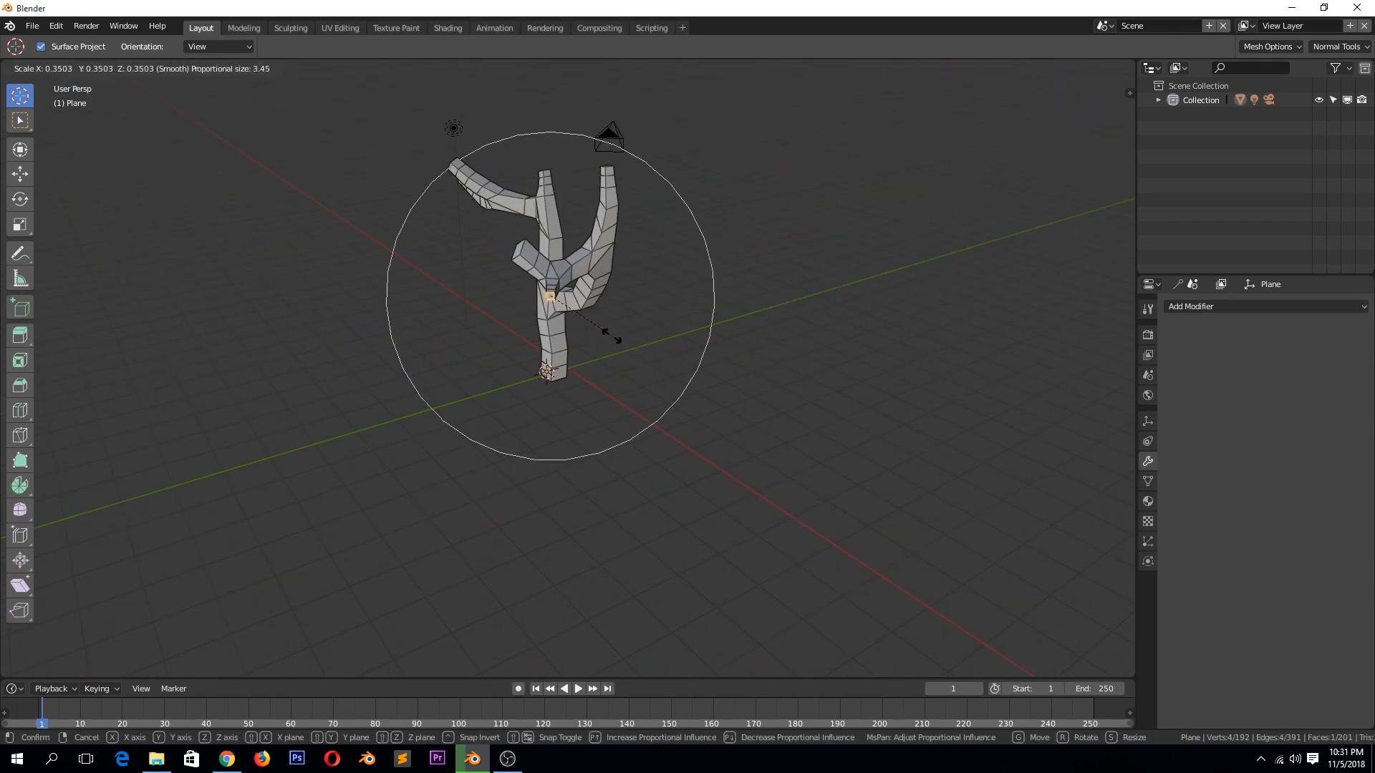
left_click(614, 337)
left_click(519, 249)
key("s")
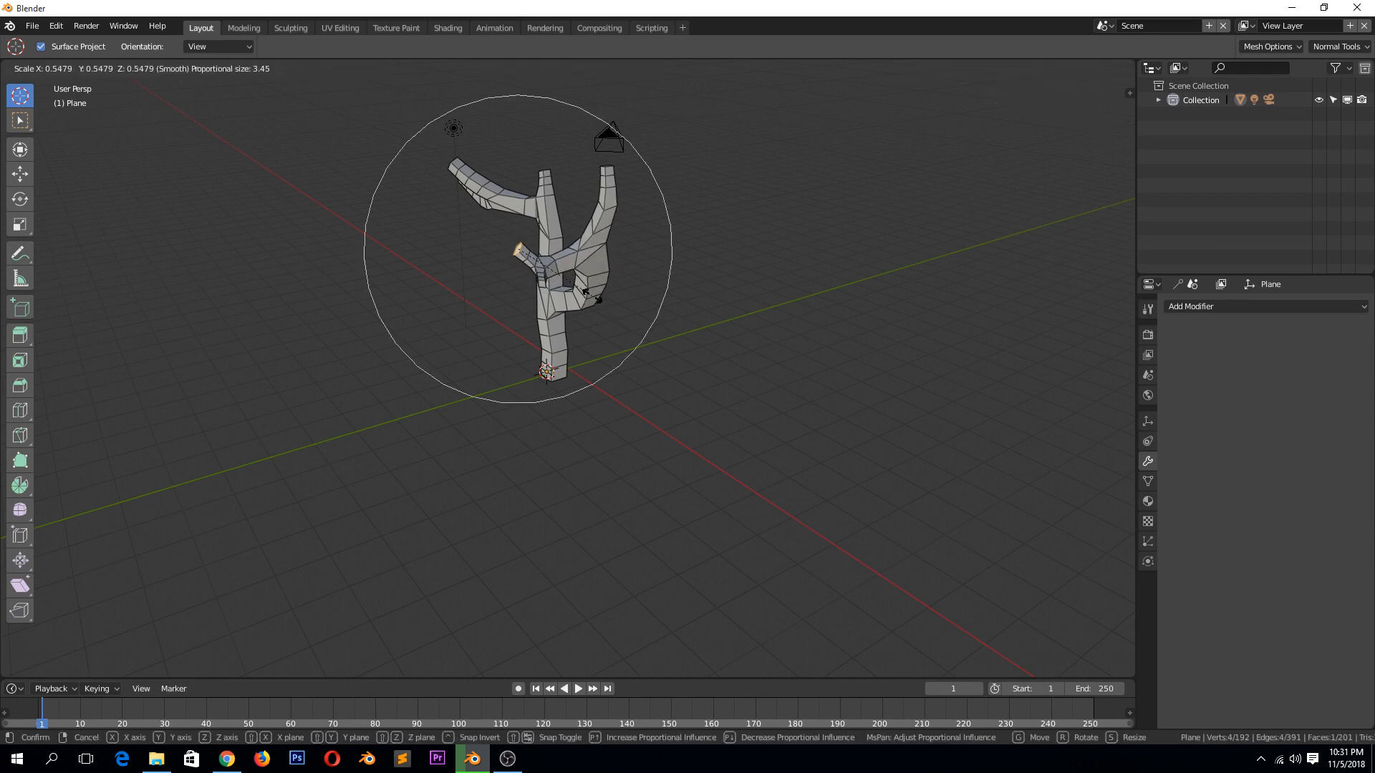
left_click(595, 313)
Scale the trunk base face outward once more to flare it, then return to Object Mode.
key("KP_1")
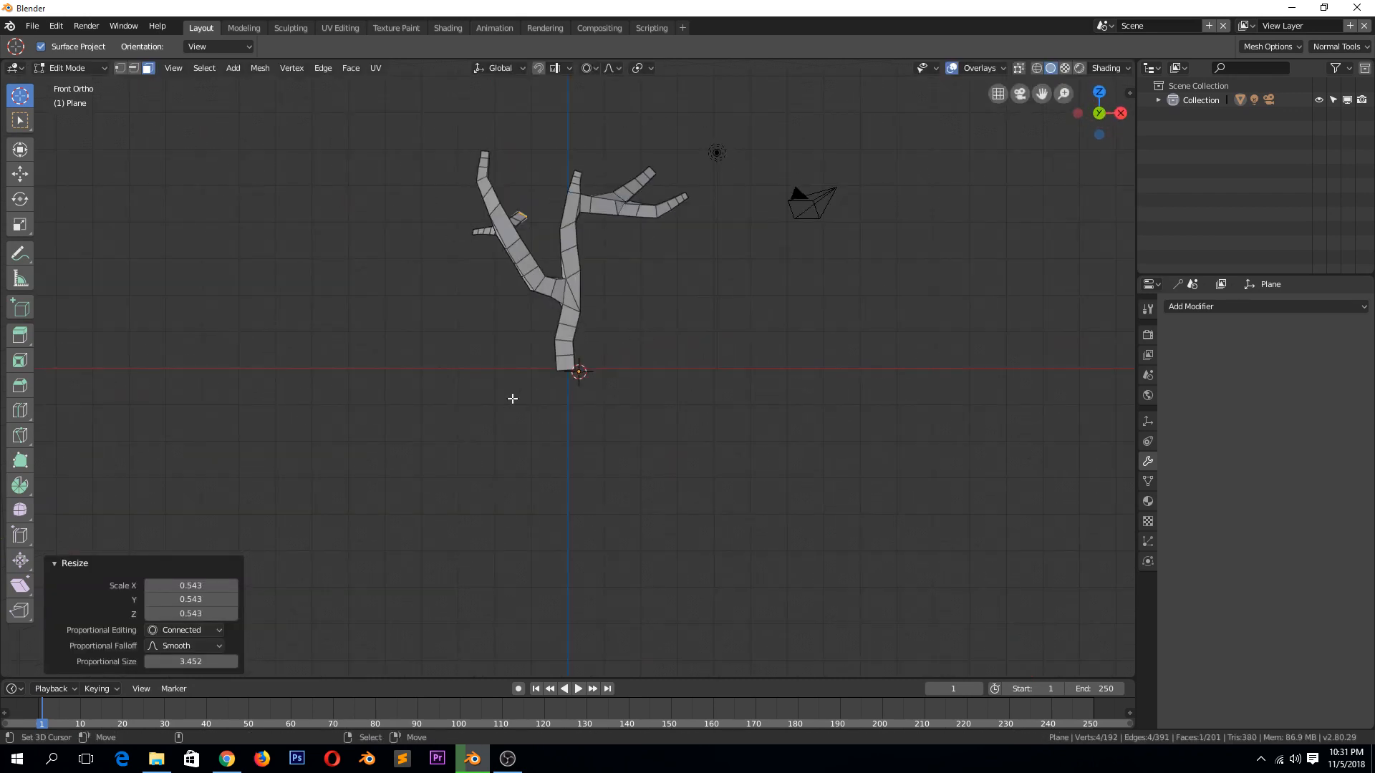
key("Tab")
key("Tab")
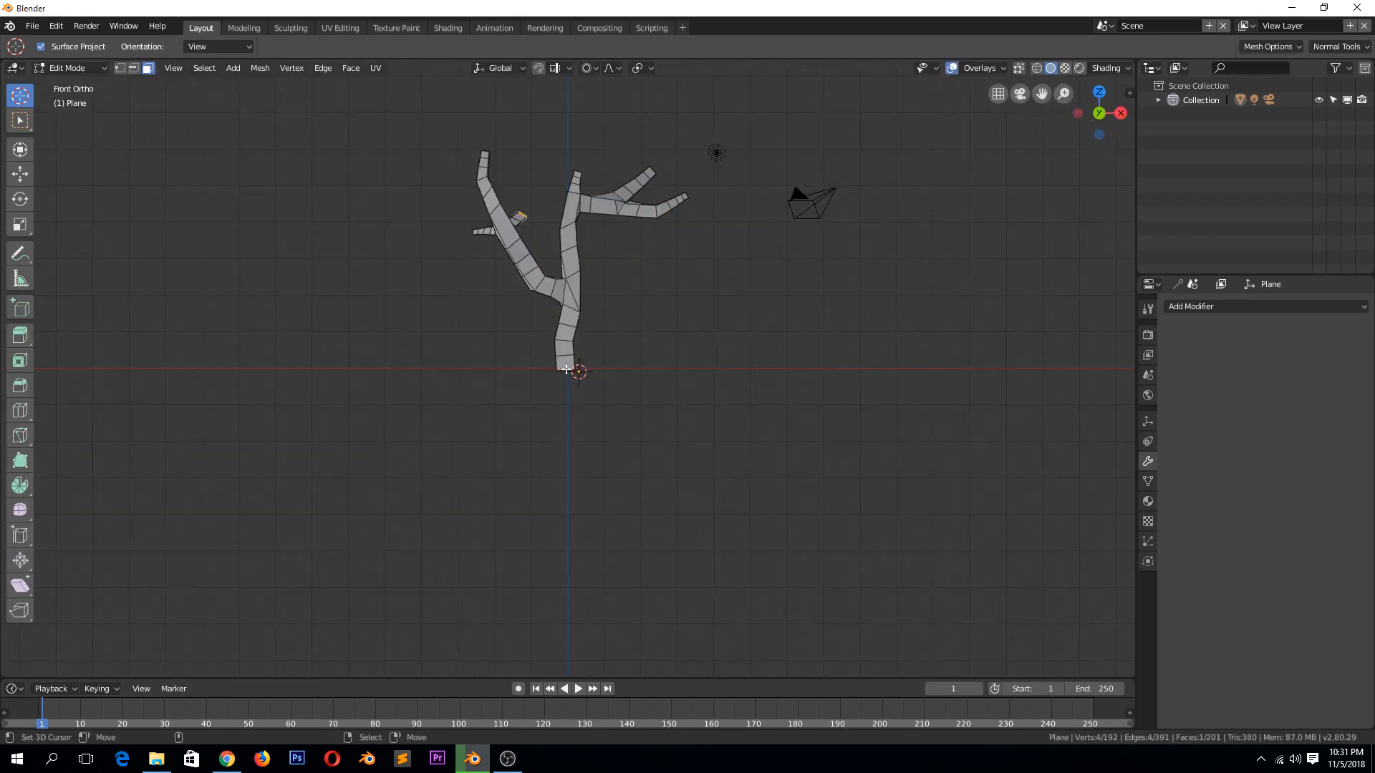
middle_click_drag(572, 376, 578, 362)
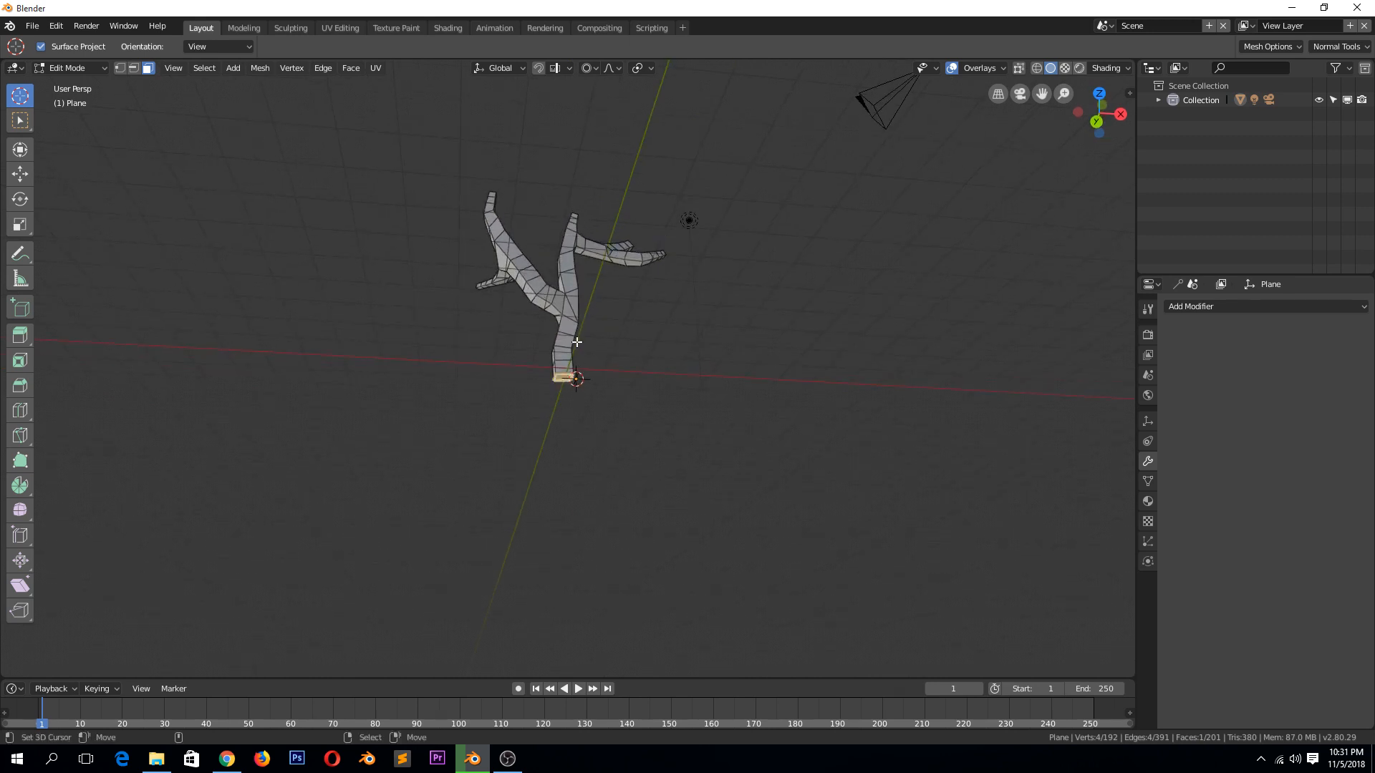
key("s")
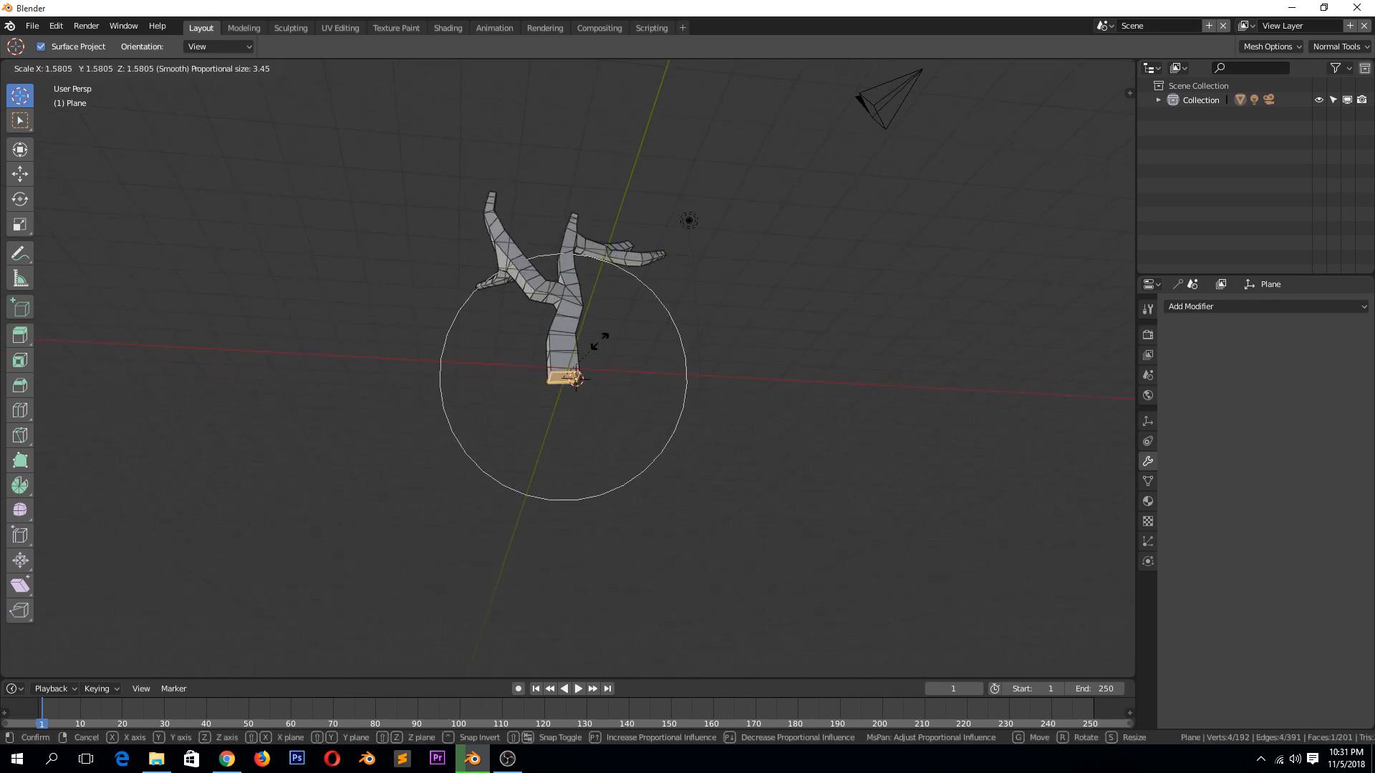
left_click(600, 342)
key("Tab")
Add a level-2 Subdivision Surface with Ctrl+2, lower its viewport level to 1, and apply it.
key("ctrl+2")
mouse_move(624, 393)
middle_mouse_down()
mouse_move(1003, 518)
mouse_move(906, 490)
mouse_move(785, 418)
mouse_move(792, 485)
mouse_move(919, 500)
middle_mouse_up()
scroll(604, 336, "up", 3)
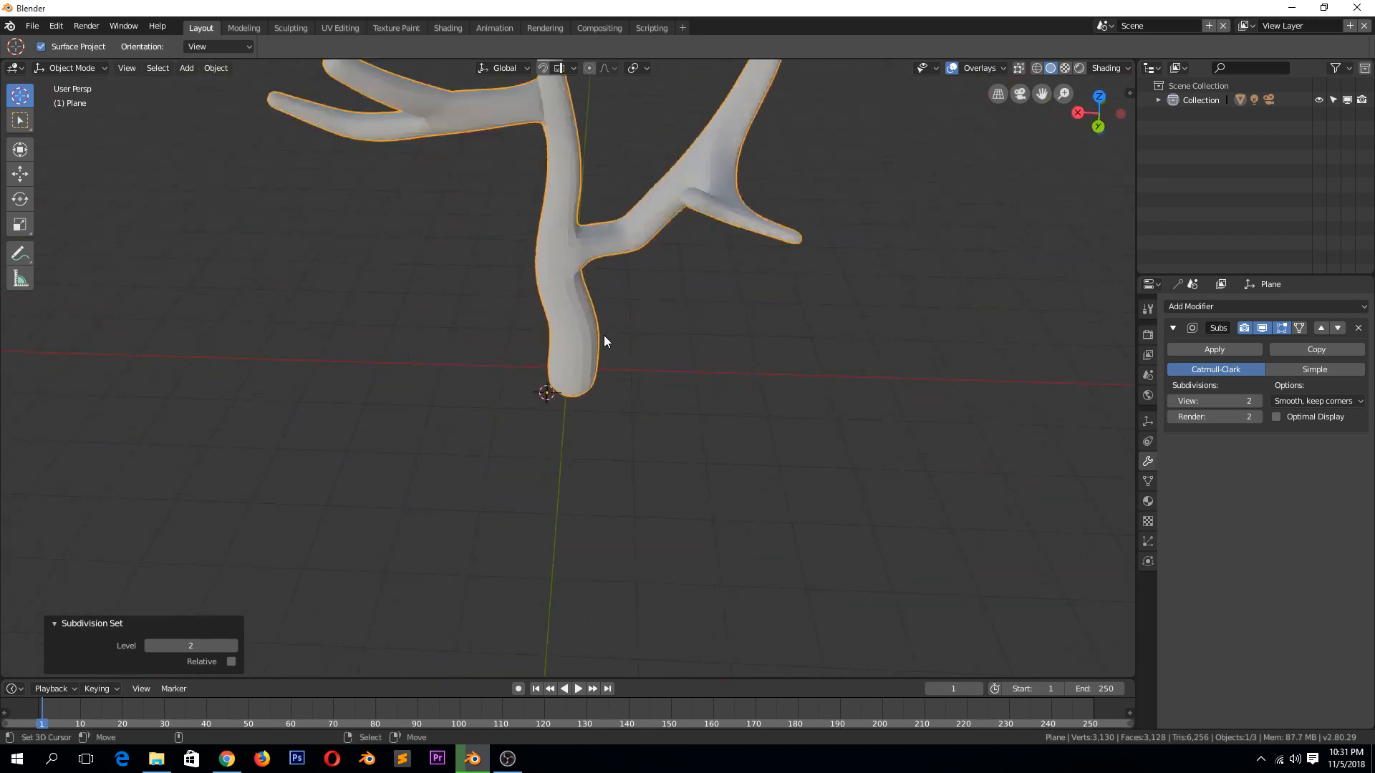
scroll(653, 353, "up", 2)
scroll(674, 380, "up", 2)
scroll(674, 379, "down", 3)
key("Tab")
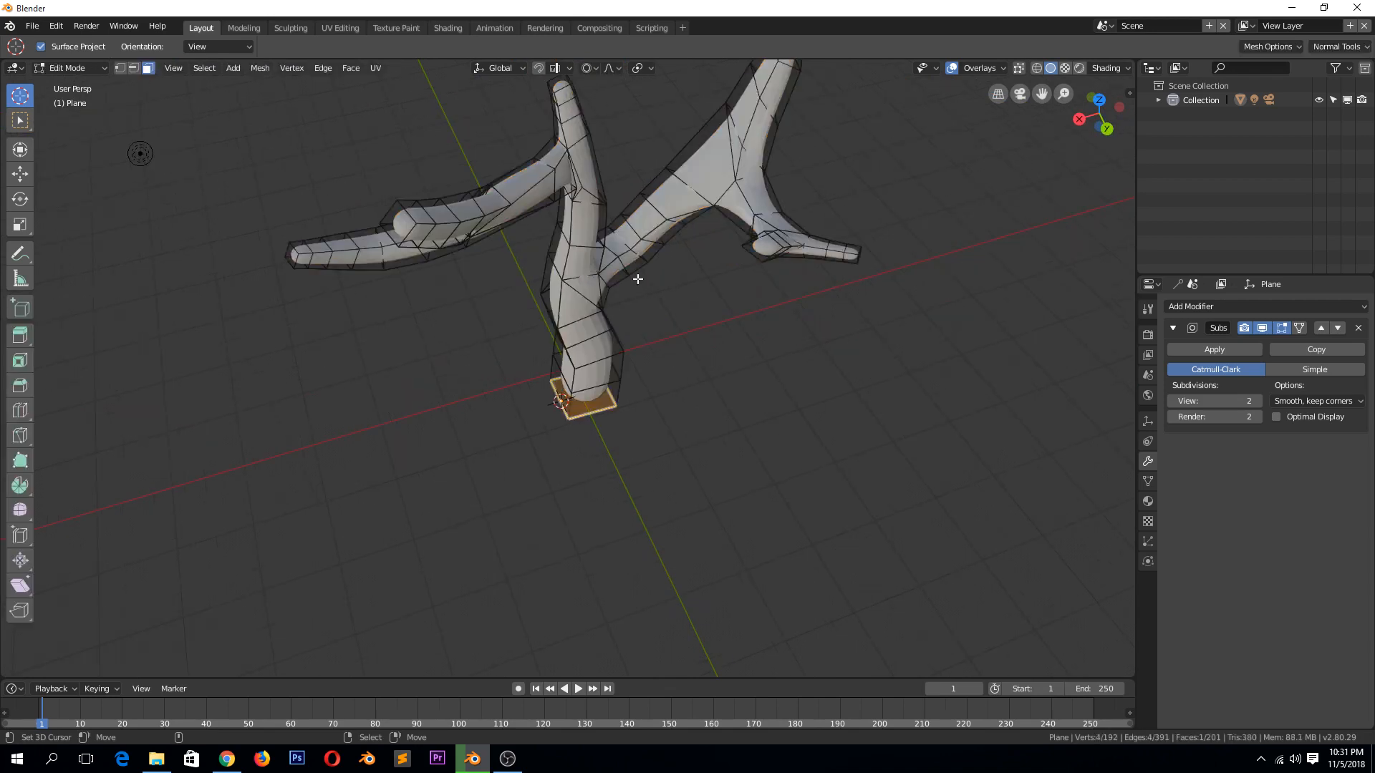
key("Tab")
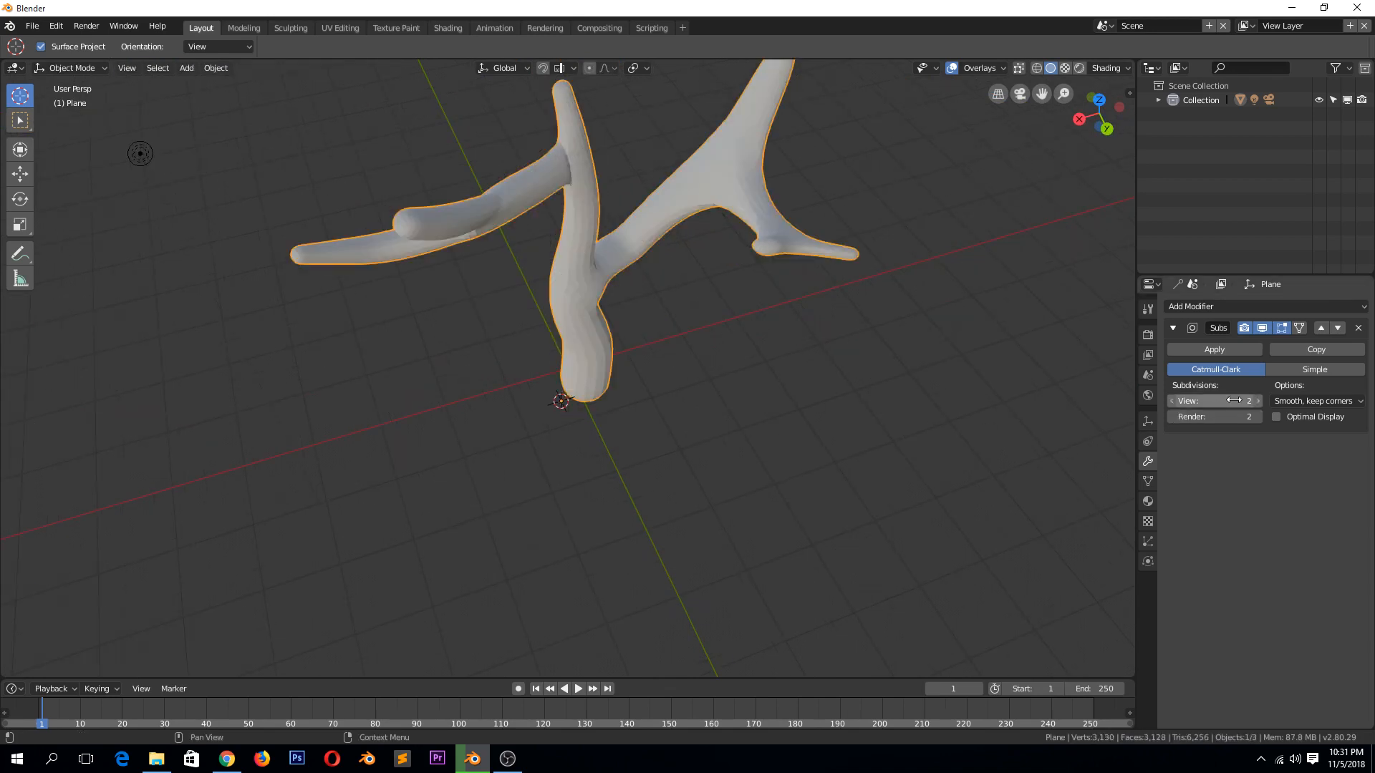
double_click(1178, 401)
type("1")
key("Return")
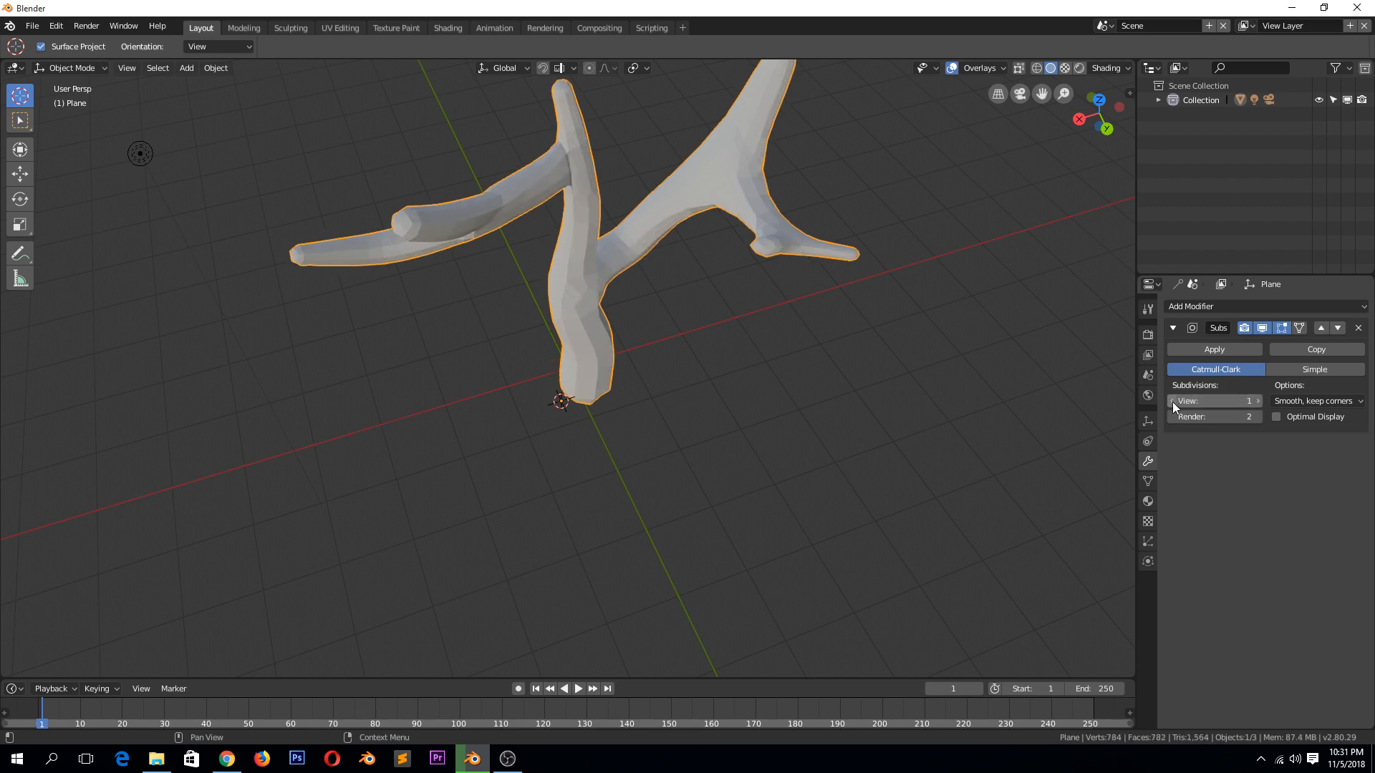
mouse_move(752, 225)
middle_mouse_down()
mouse_move(770, 210)
mouse_move(817, 247)
middle_mouse_up()
left_click(1214, 349)
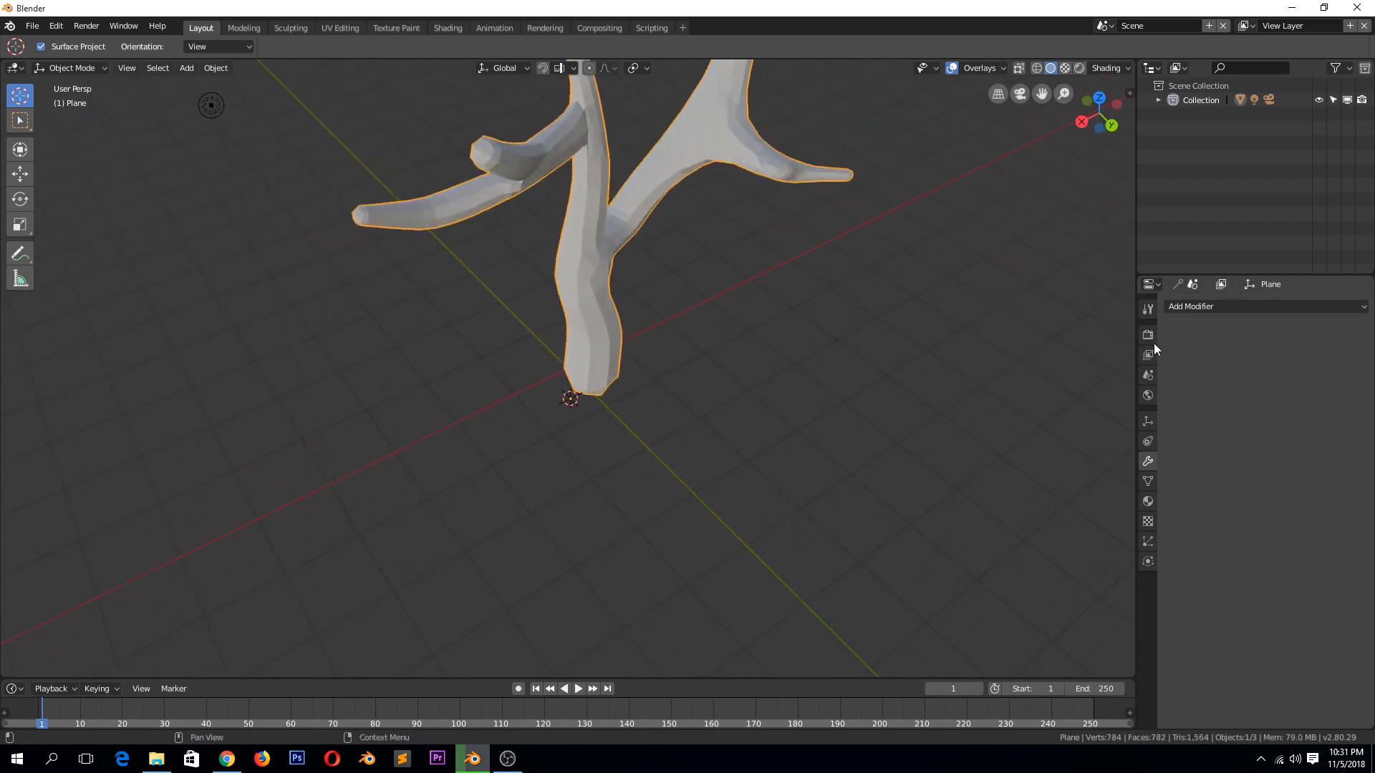
Inspect the denser mesh in Edit Mode, then add another level-2 Subdivision Surface and view it from the front.
key("Tab")
mouse_move(708, 256)
middle_mouse_down()
mouse_move(248, 151)
mouse_move(704, 252)
mouse_move(699, 328)
mouse_move(594, 250)
mouse_move(723, 350)
mouse_move(773, 313)
middle_mouse_up()
key("Tab")
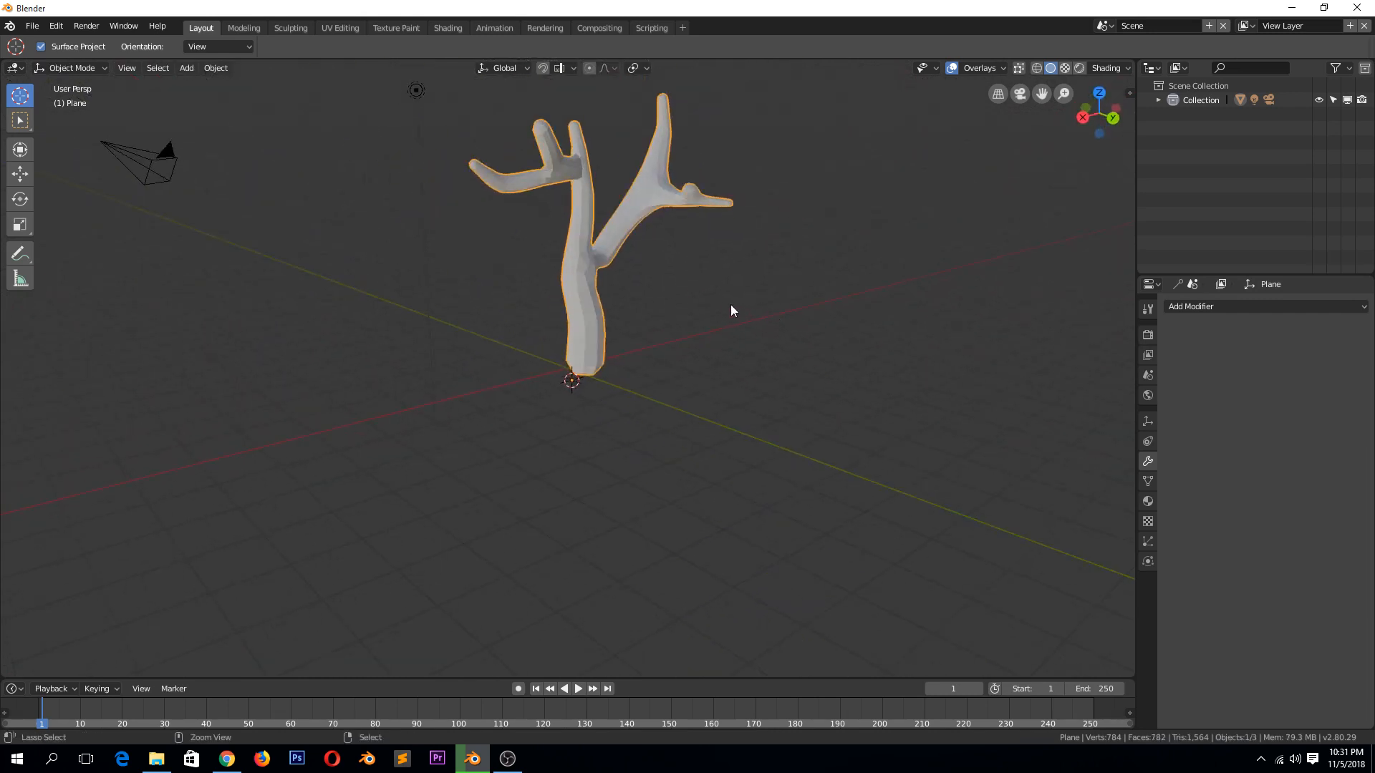
key("ctrl+2")
mouse_move(636, 277)
middle_mouse_down()
mouse_move(480, 291)
mouse_move(523, 285)
mouse_move(642, 347)
mouse_move(864, 204)
mouse_move(702, 260)
mouse_move(717, 323)
middle_mouse_up()
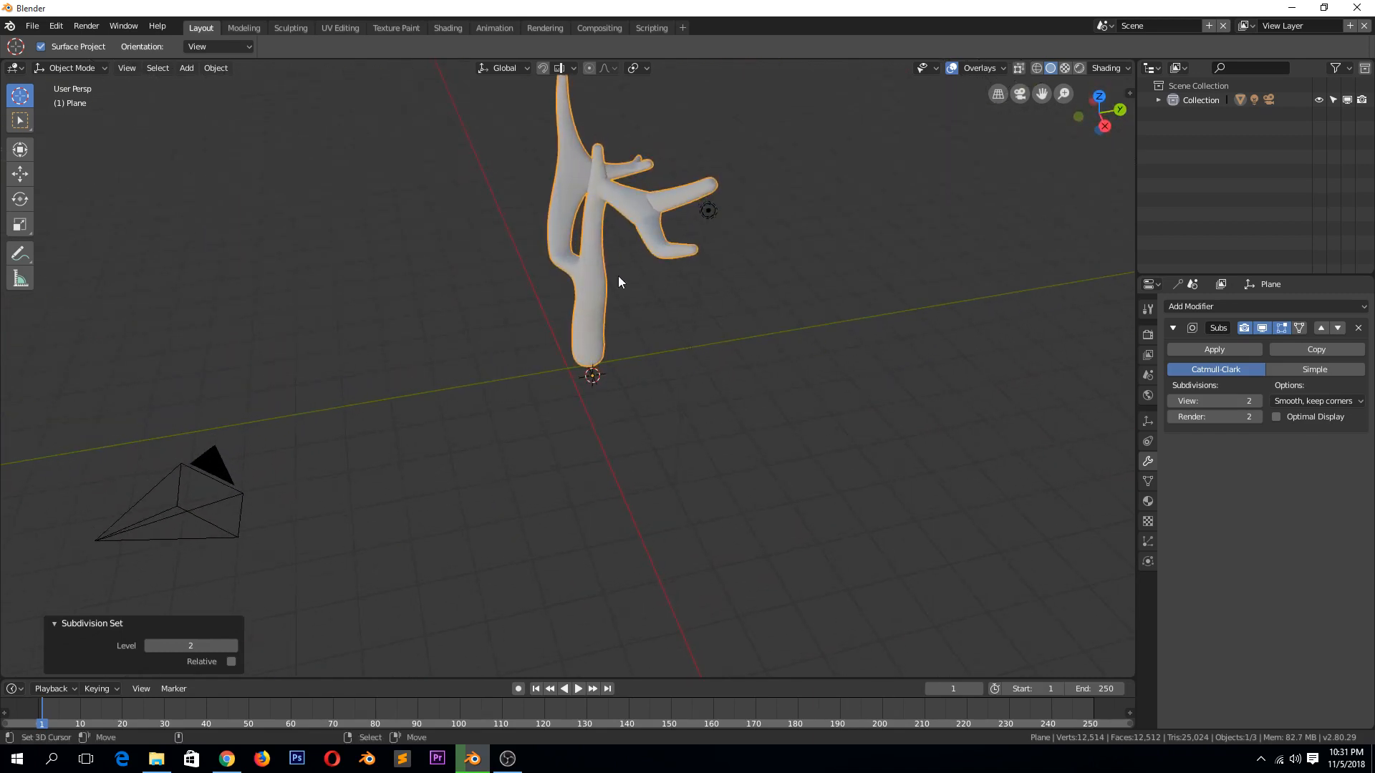
key("KP_1")
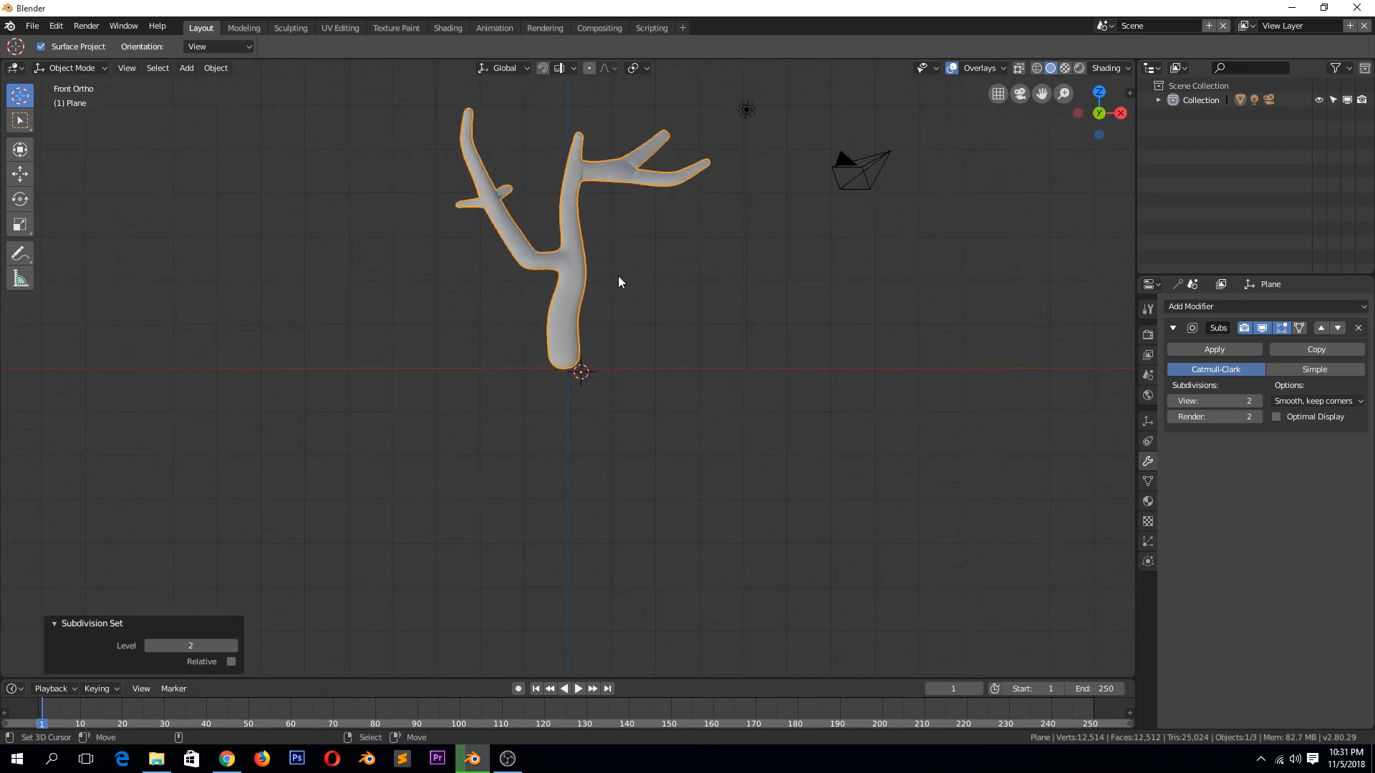
Delete the tree, set the 3D cursor slightly above the origin, and bring up the Add menu.
key("x")
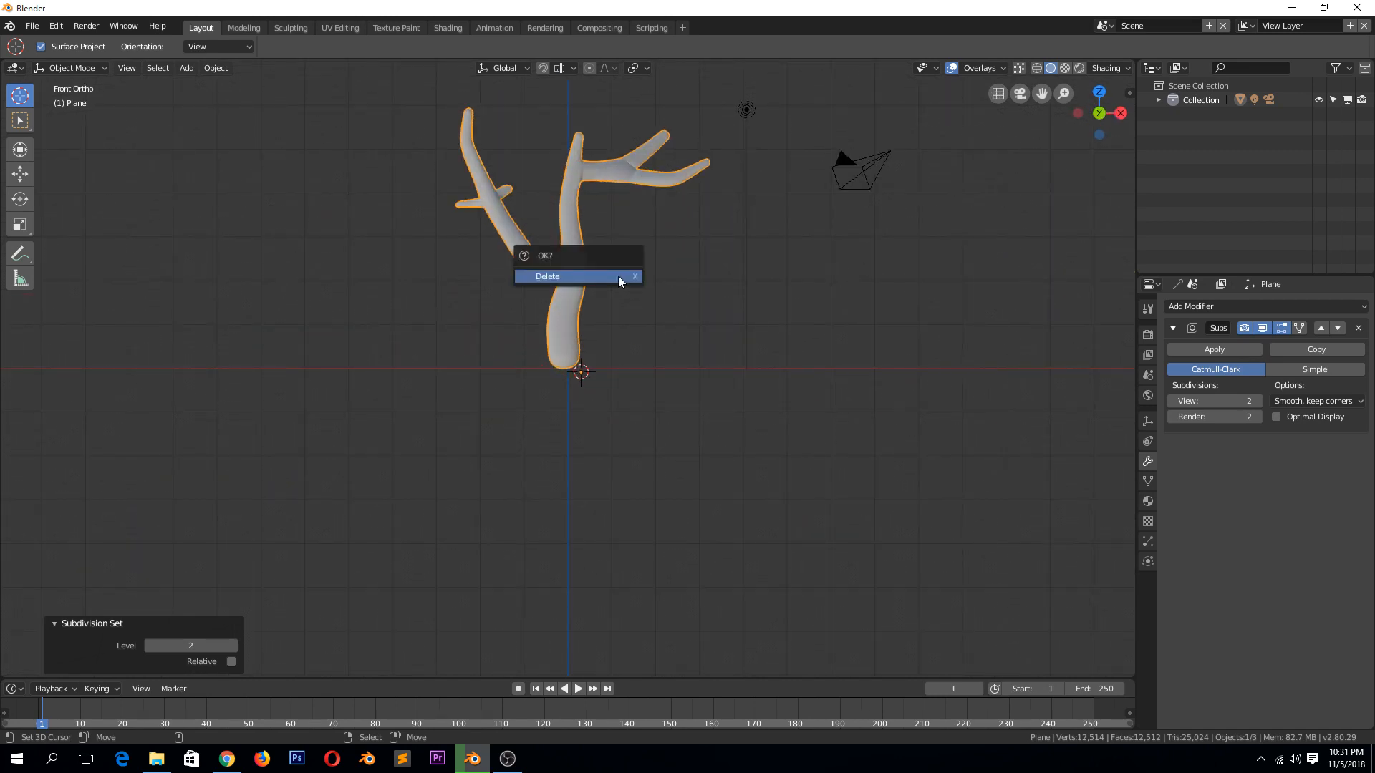
left_click(617, 276)
right_click(566, 371, "shift")
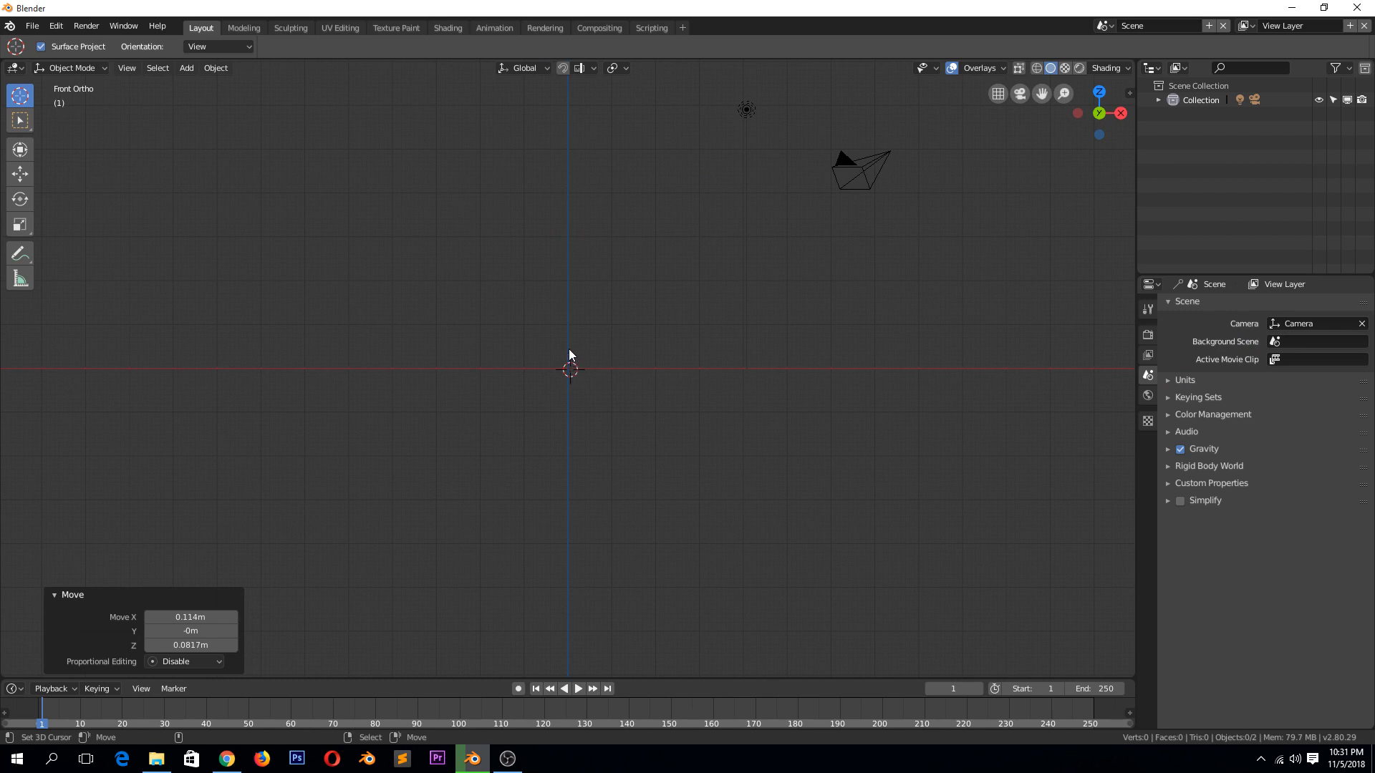
right_click(562, 351, "shift")
key("shift+a")
Add a cube at the 3D cursor, try a Solidify modifier on it and remove it again.
left_click(645, 361)
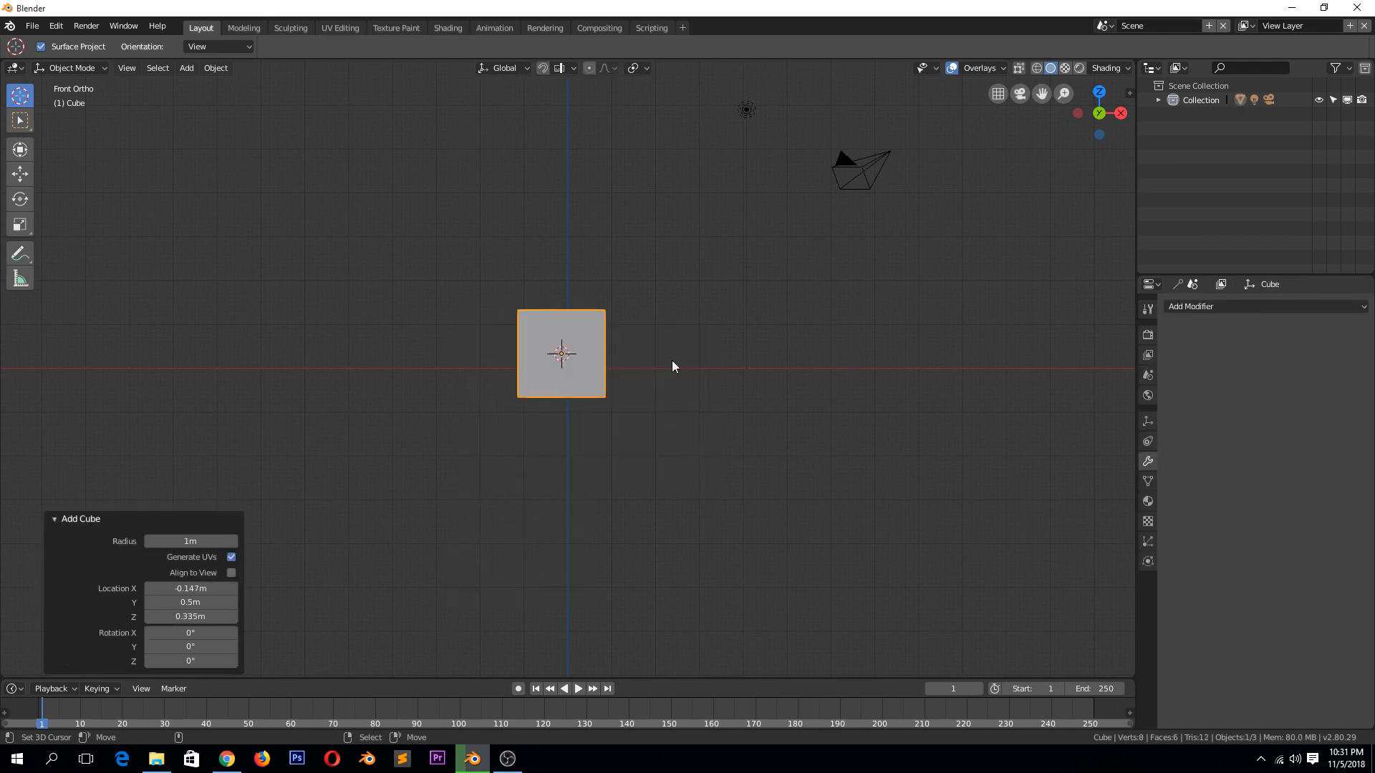
middle_click_drag(869, 336, 800, 405)
left_click(1257, 307)
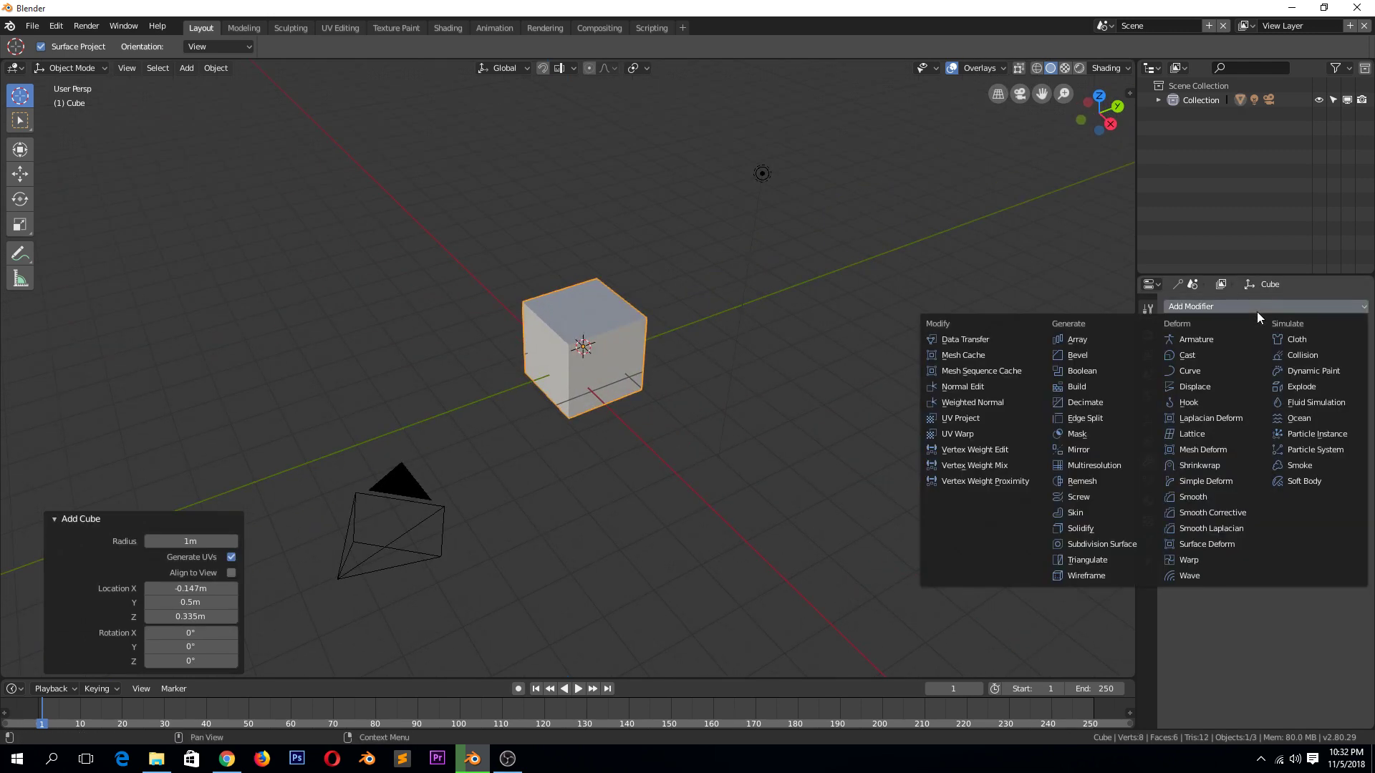
left_click(1106, 531)
left_click(1358, 328)
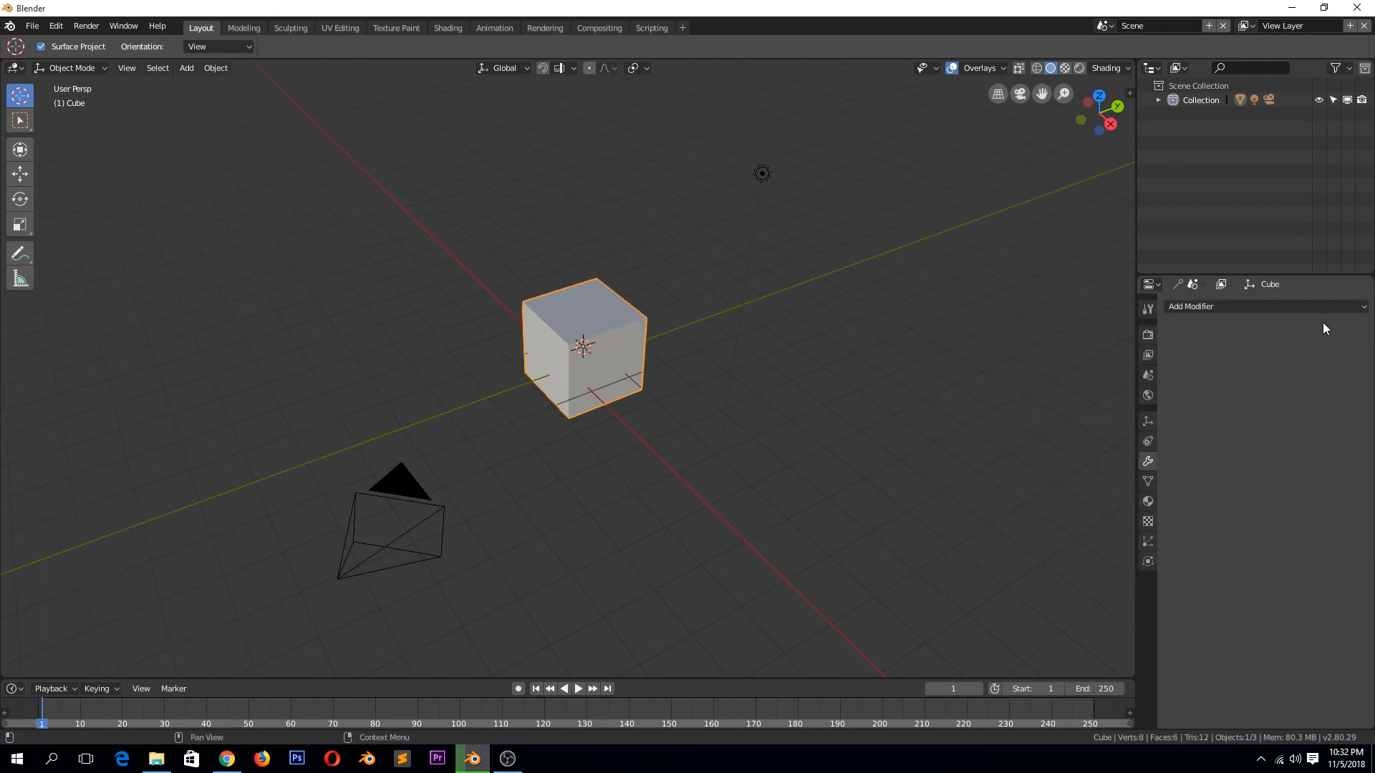
Add a Skin modifier to the cube and orbit to inspect the hollow cage shape.
left_click(1257, 306)
left_click(1079, 517)
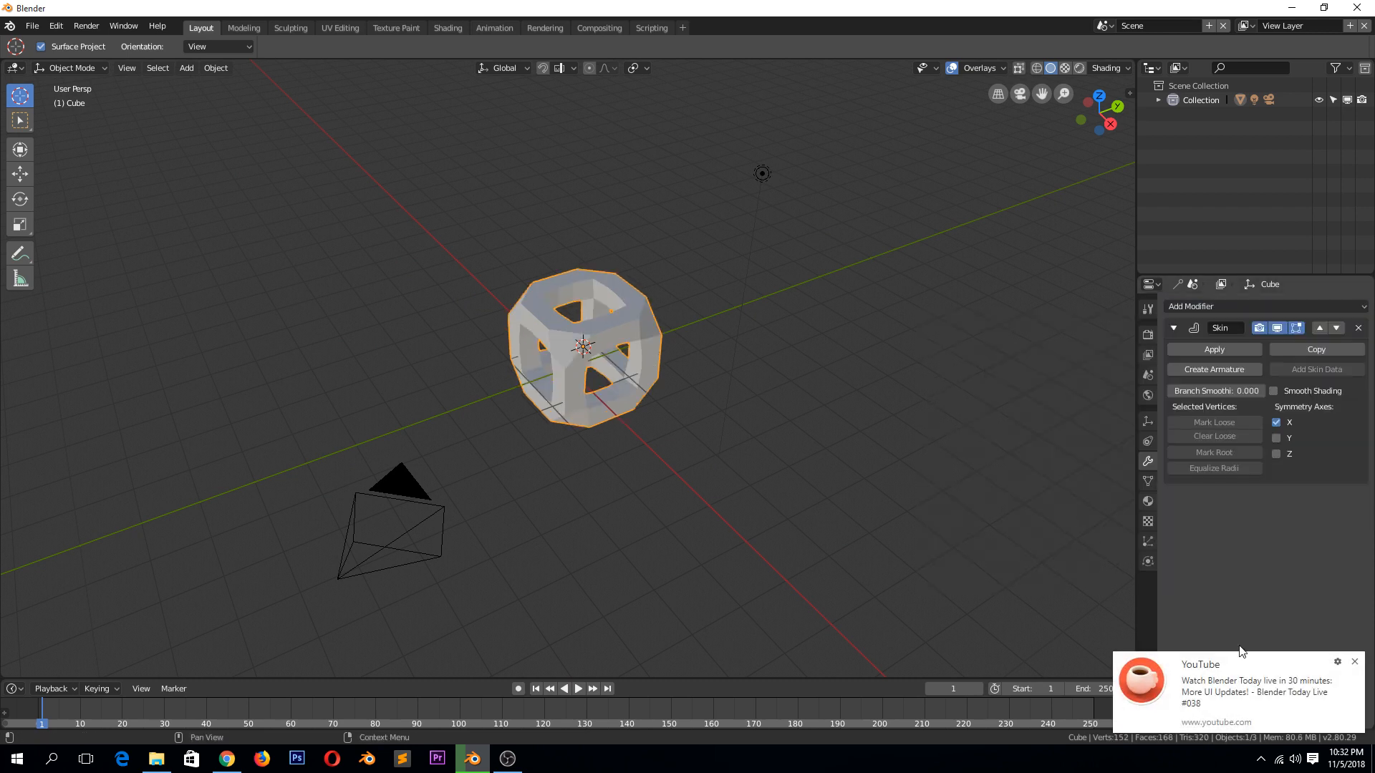
left_click(1356, 664)
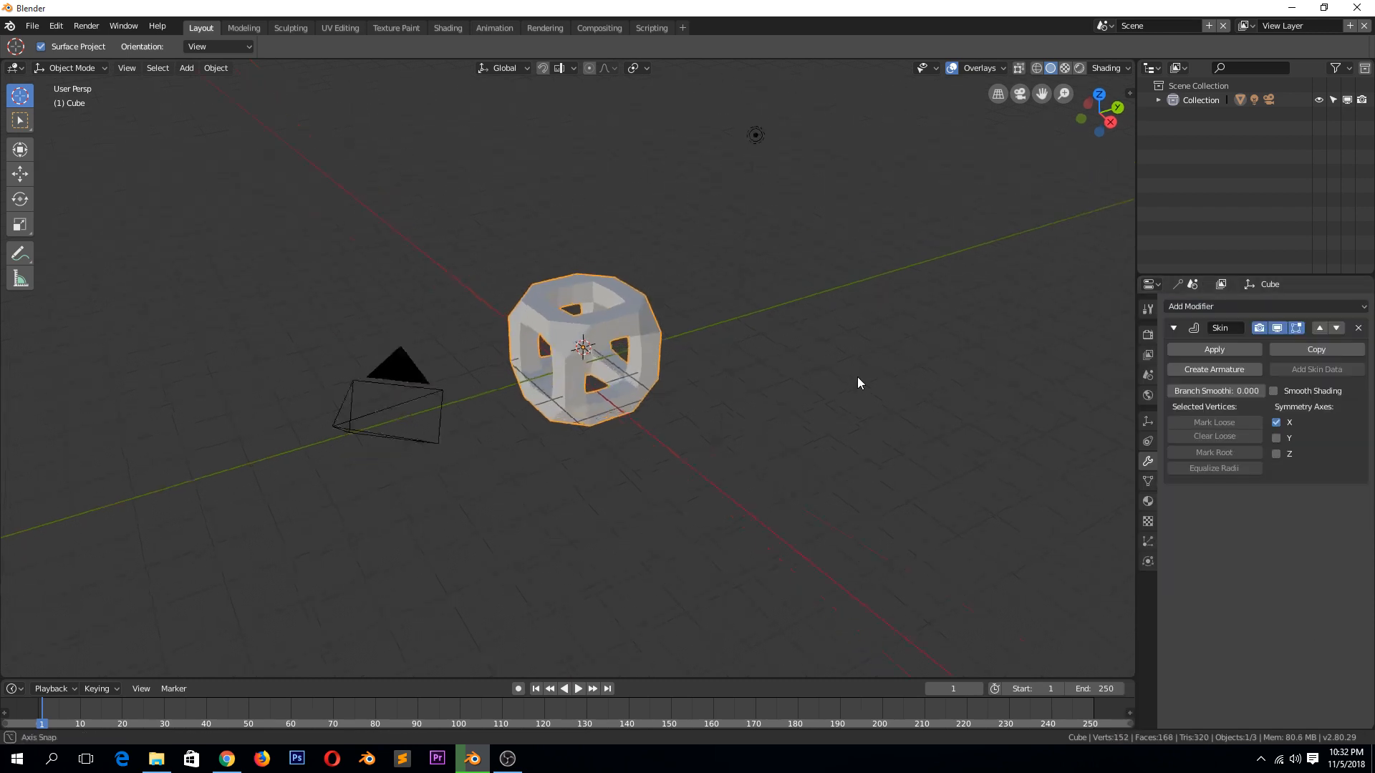
mouse_move(859, 377)
middle_mouse_down()
mouse_move(702, 341)
mouse_move(816, 386)
middle_mouse_up()
scroll(702, 340, "up", 3)
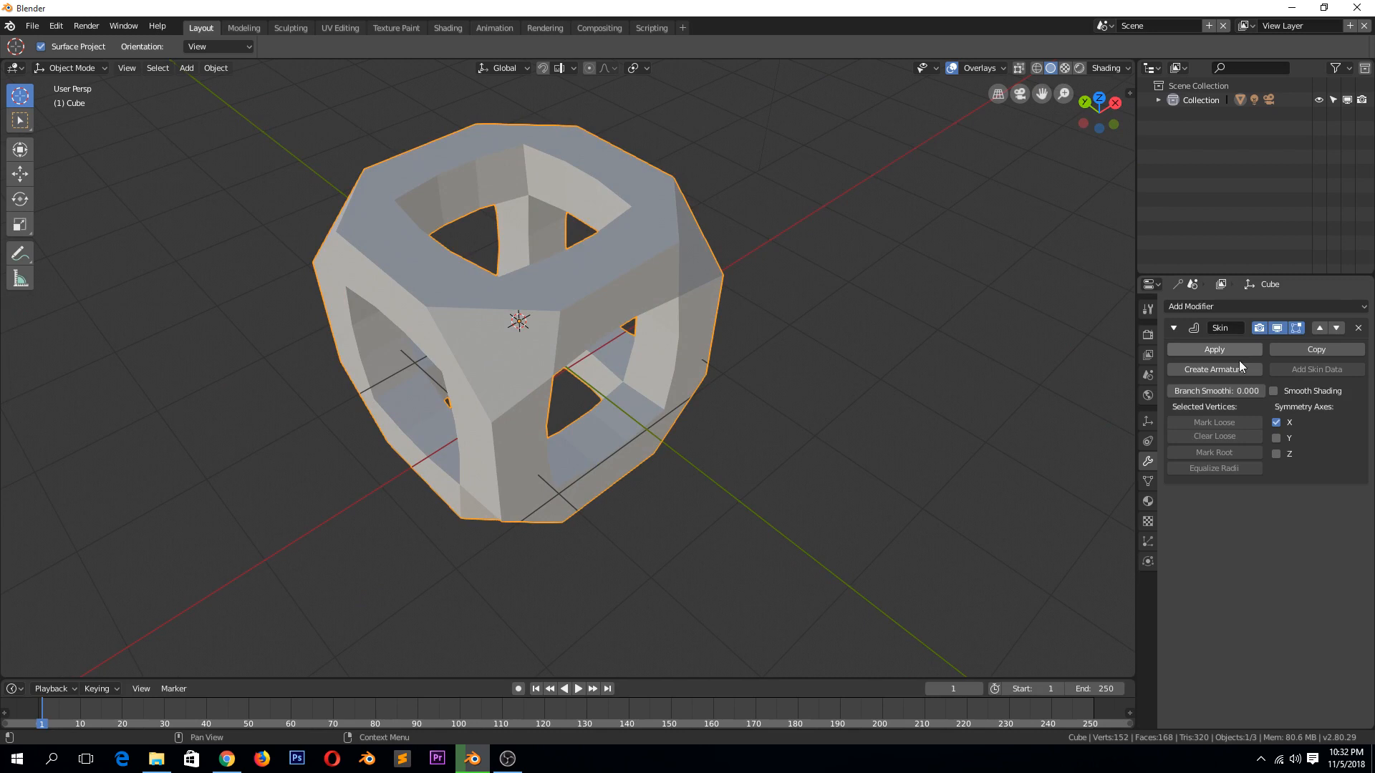
mouse_move(635, 293)
middle_mouse_down()
mouse_move(734, 283)
mouse_move(684, 296)
mouse_move(816, 201)
mouse_move(649, 278)
mouse_move(731, 327)
middle_mouse_up()
scroll(734, 283, "down", 4)
Remove the Skin modifier and delete the cube.
left_click(1357, 330)
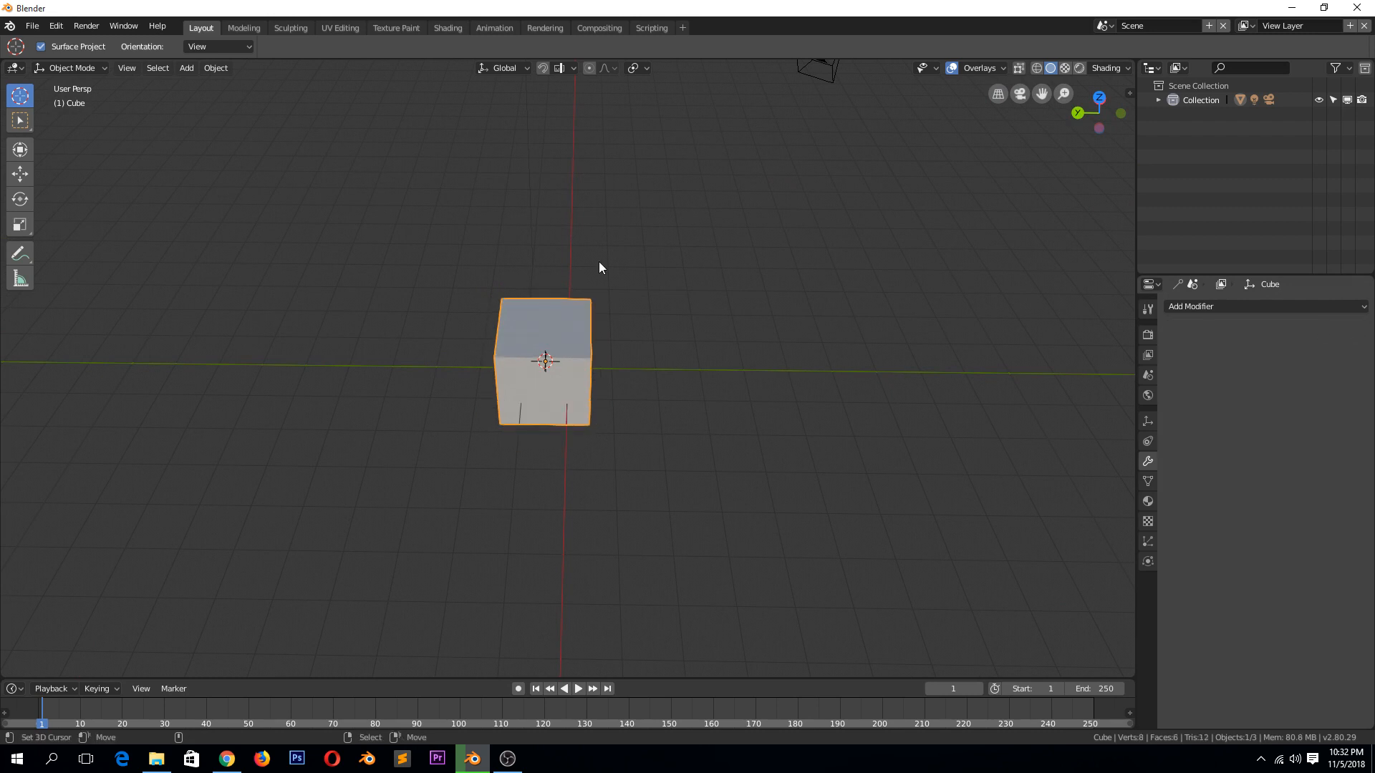
key("x")
left_click(558, 324)
Add a Suzanne monkey head, scale it up about 2.7 times, and bring up the modifier list.
key("shift+a")
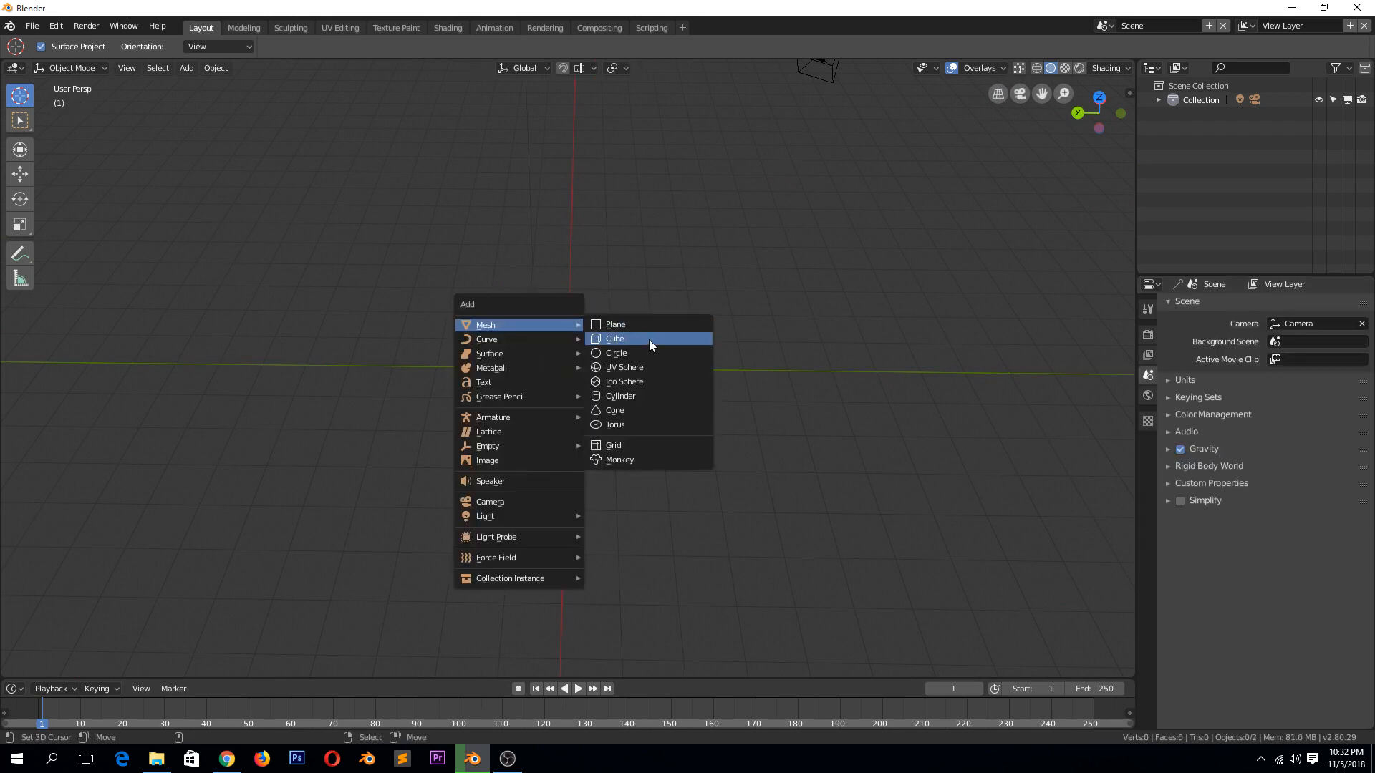
left_click(619, 459)
key("s")
left_click(674, 349)
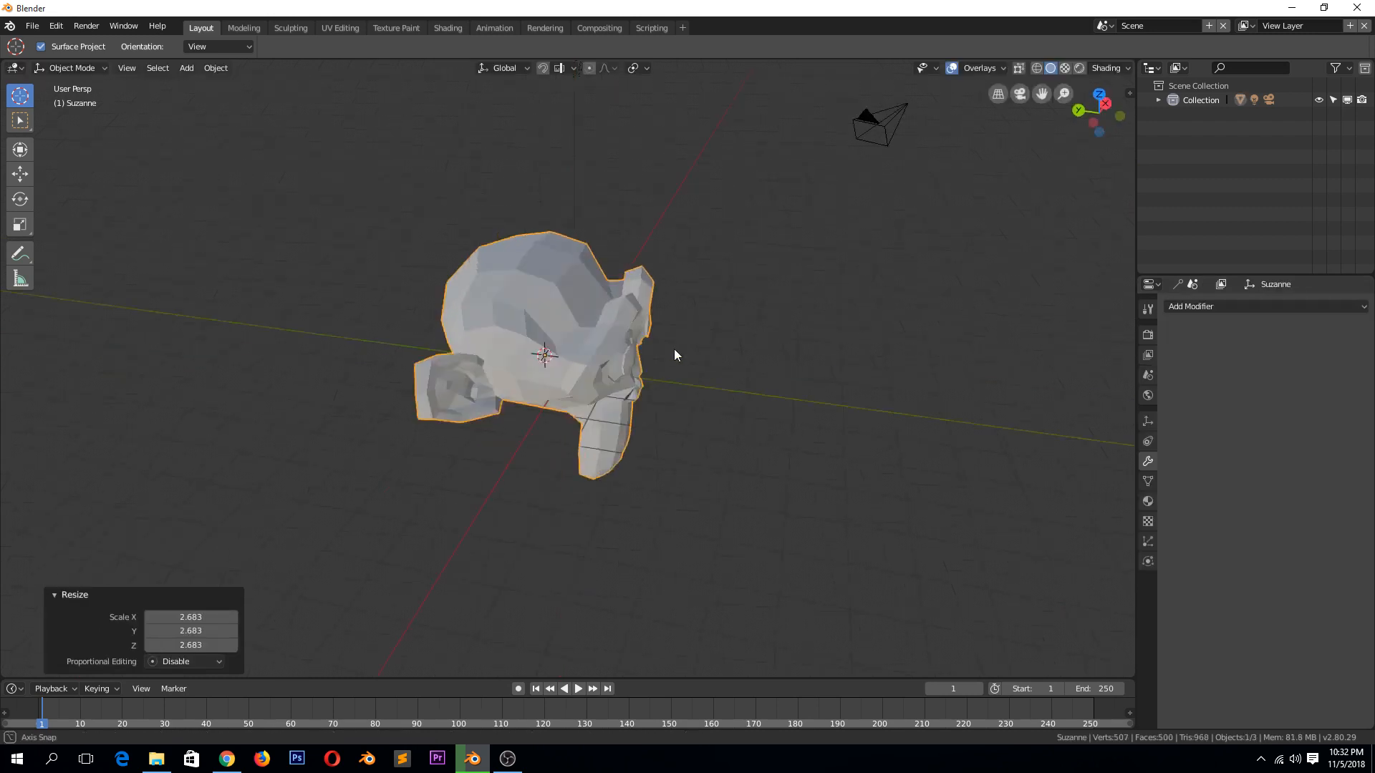
middle_click_drag(673, 349, 636, 316)
left_click(1221, 306)
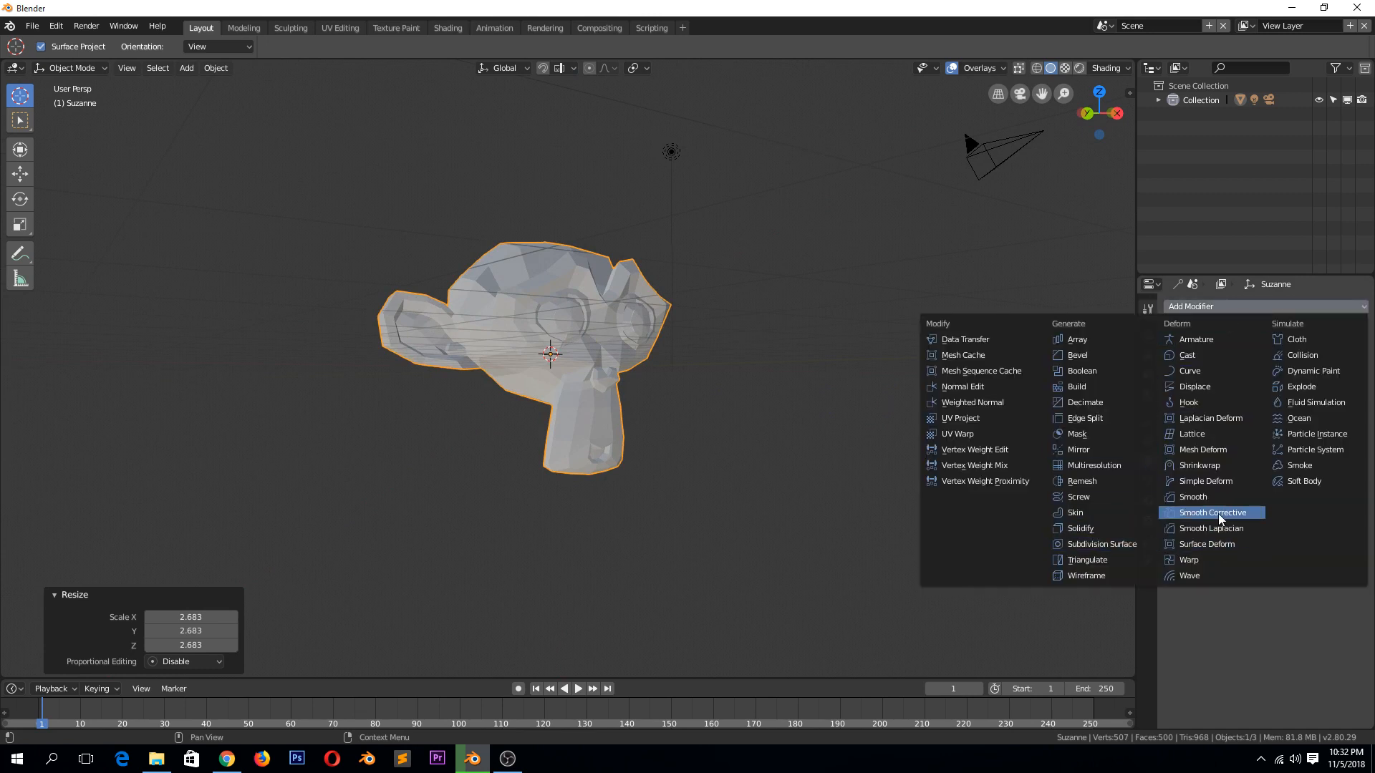